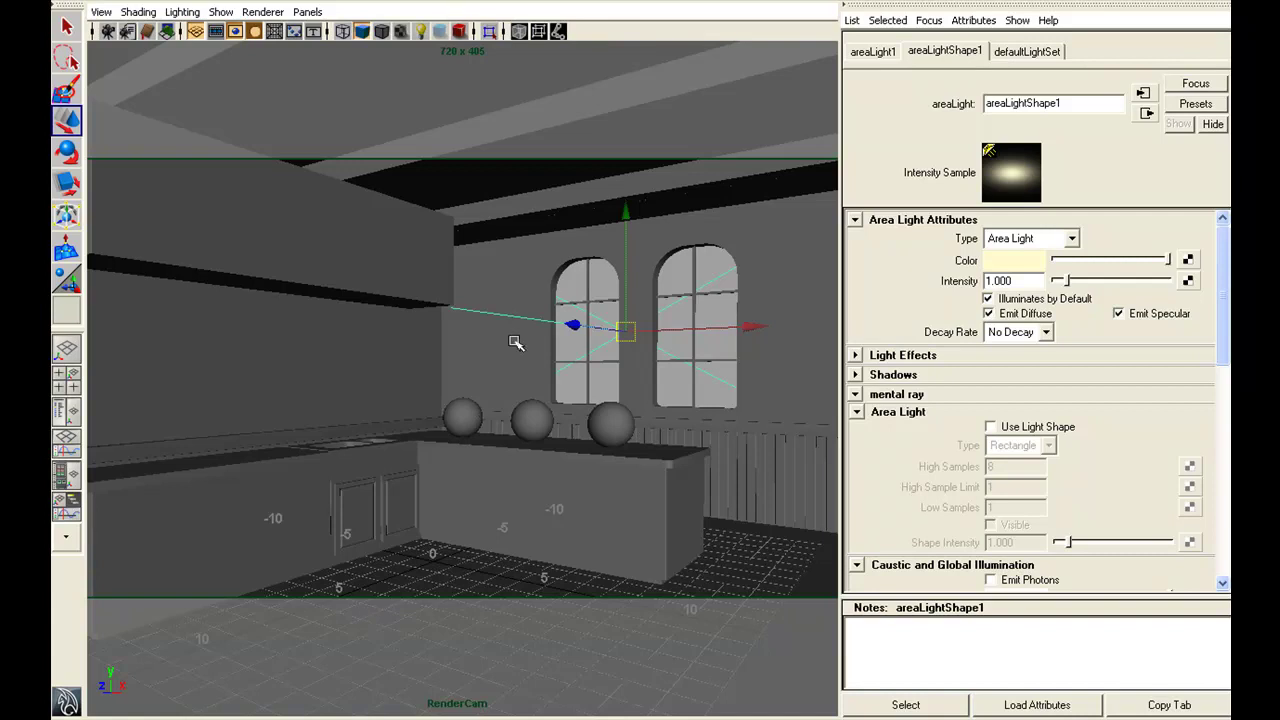
Examine the rendered image of the kitchen lit by the area light
click(641, 5)
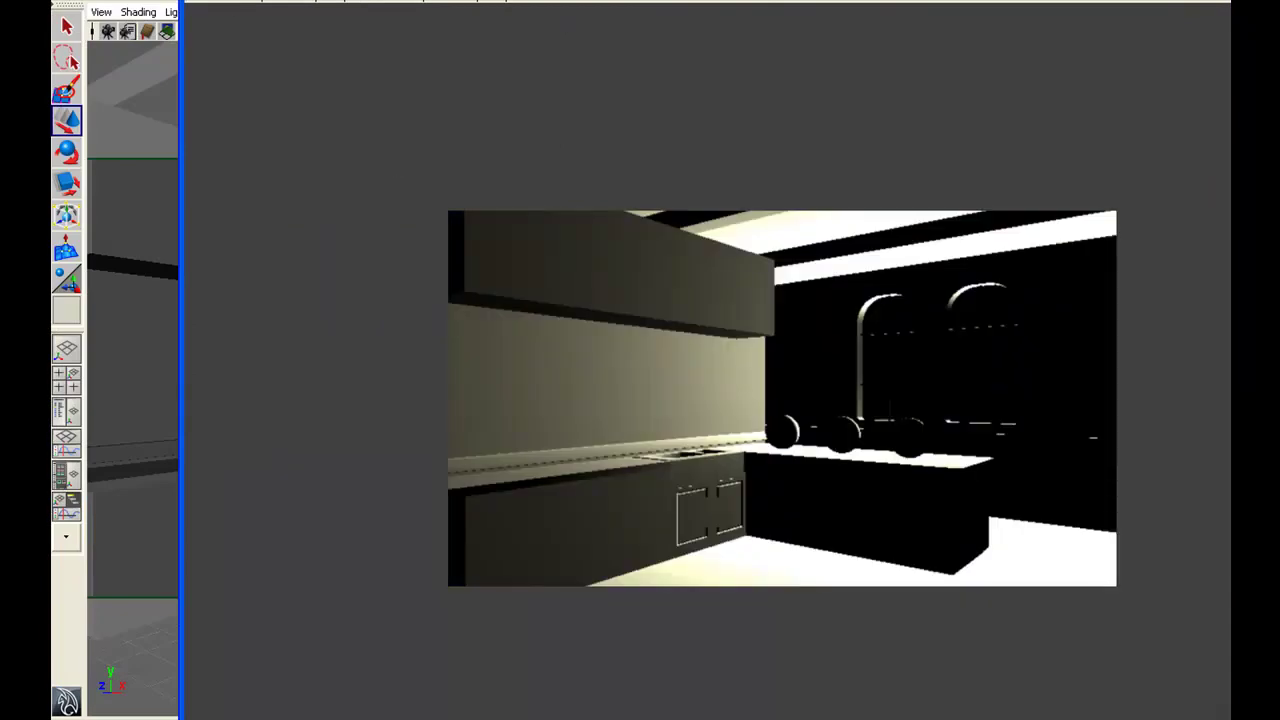
drag(572, 2, 422, 0)
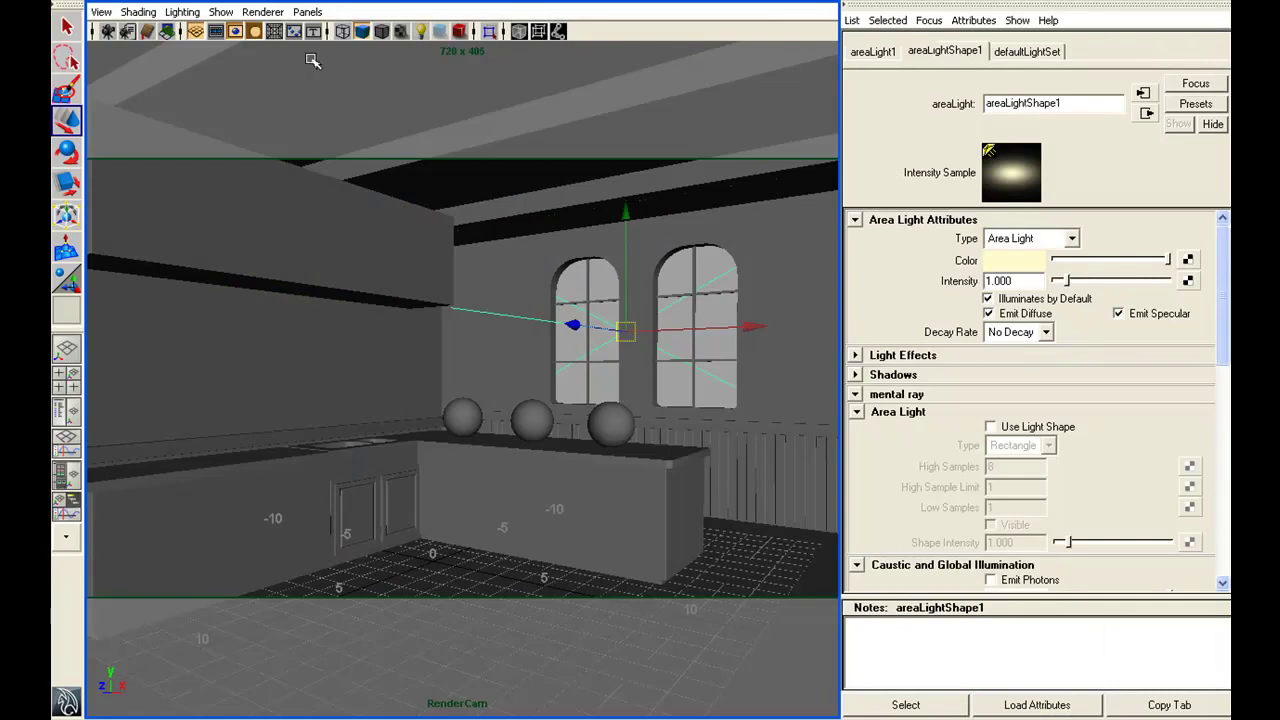
Inspect the kitchen model and the area light at the windows through the persp camera, and return to the RenderCam view
click(308, 13)
mouse_move(330, 33)
click(468, 47)
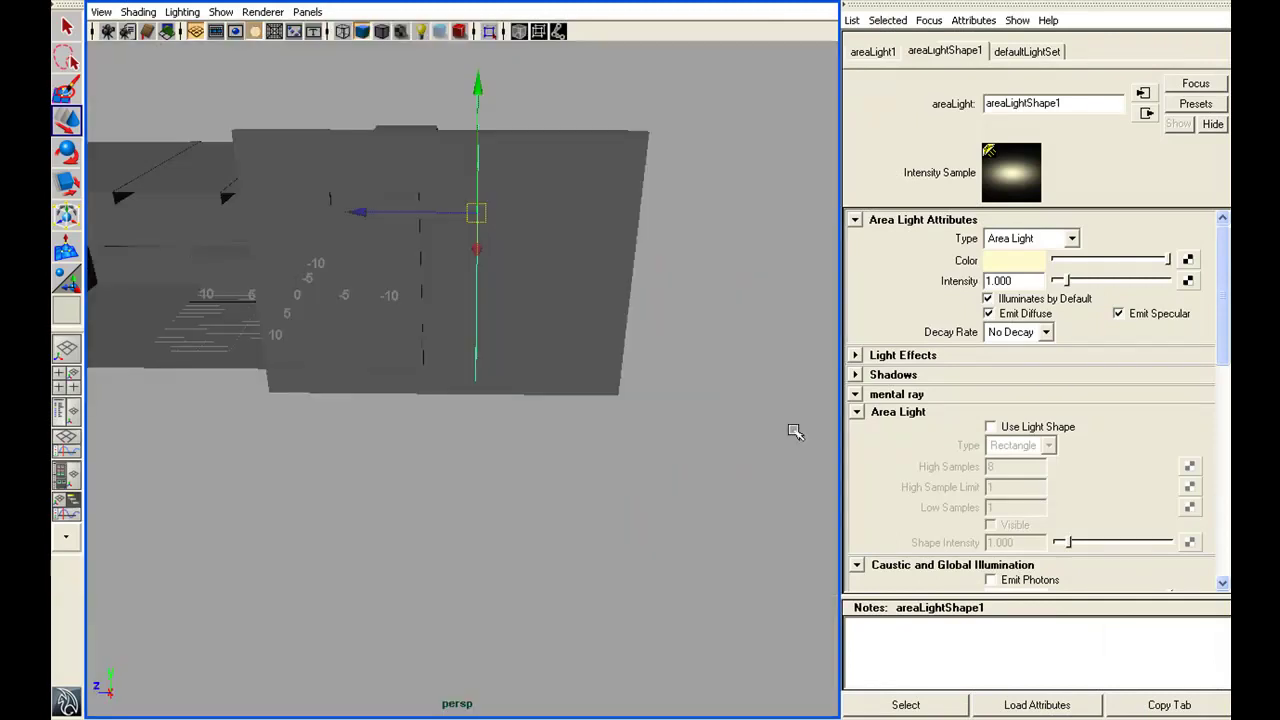
alt+drag(790, 400, 531, 366)
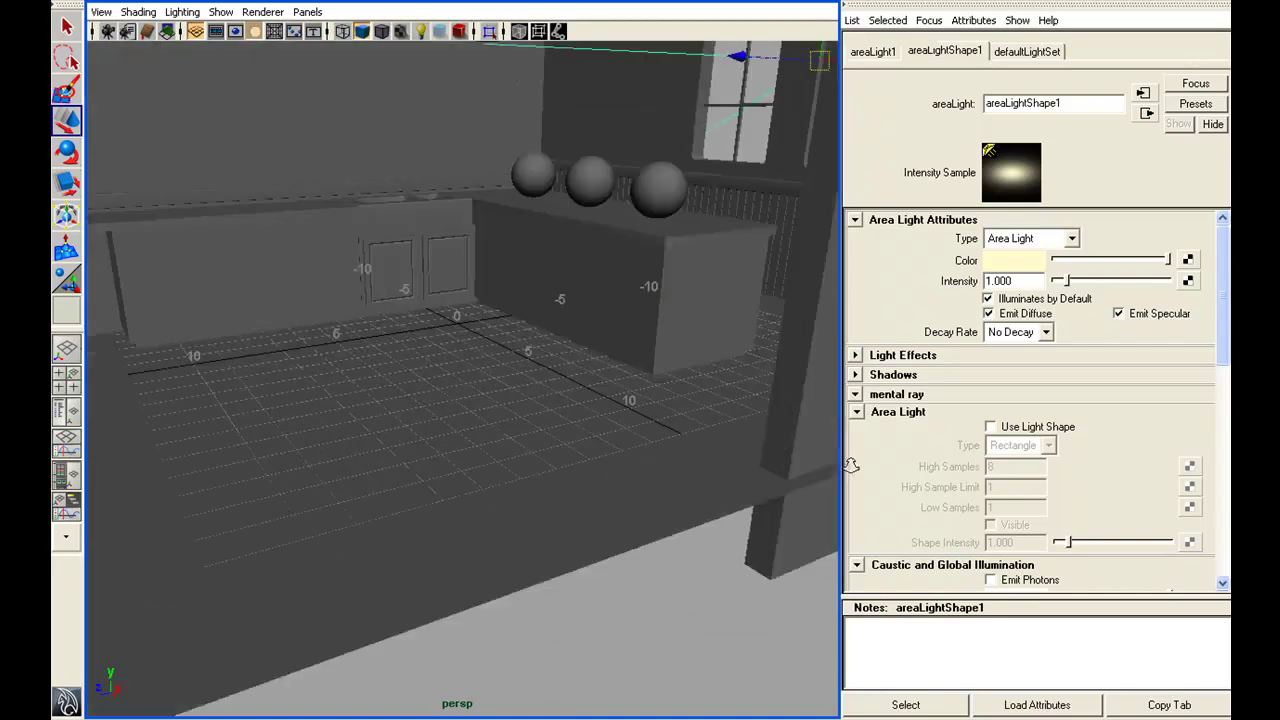
alt+drag(488, 375, 457, 277)
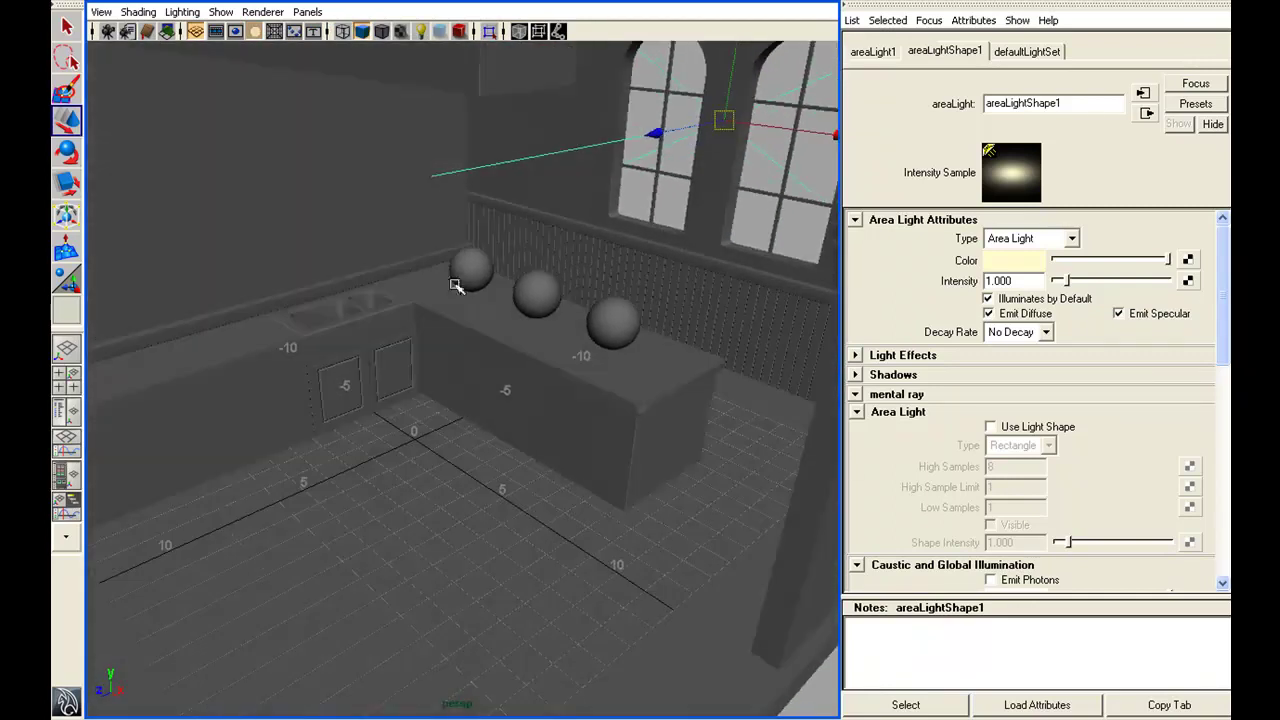
alt+drag(625, 332, 612, 323)
alt+middle_drag(612, 323, 595, 345)
alt+drag(595, 345, 460, 300)
alt+middle_drag(460, 300, 411, 296)
alt+drag(411, 296, 424, 428)
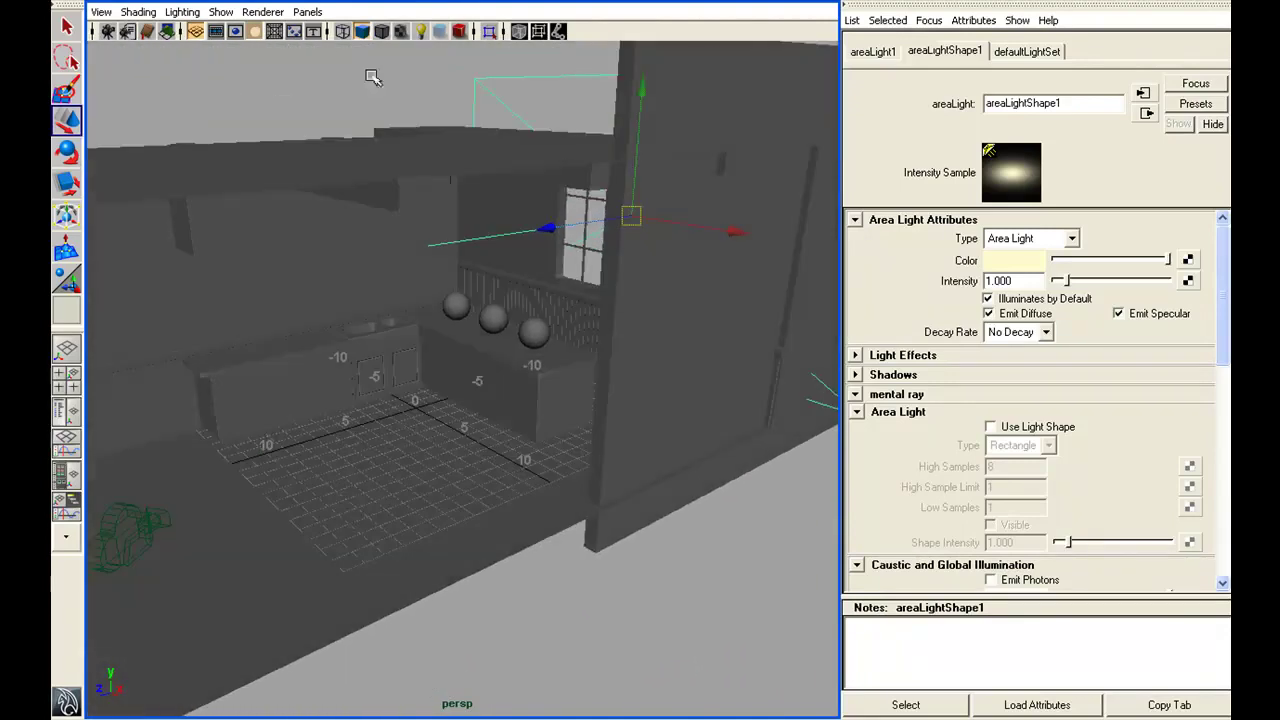
click(316, 12)
mouse_move(328, 33)
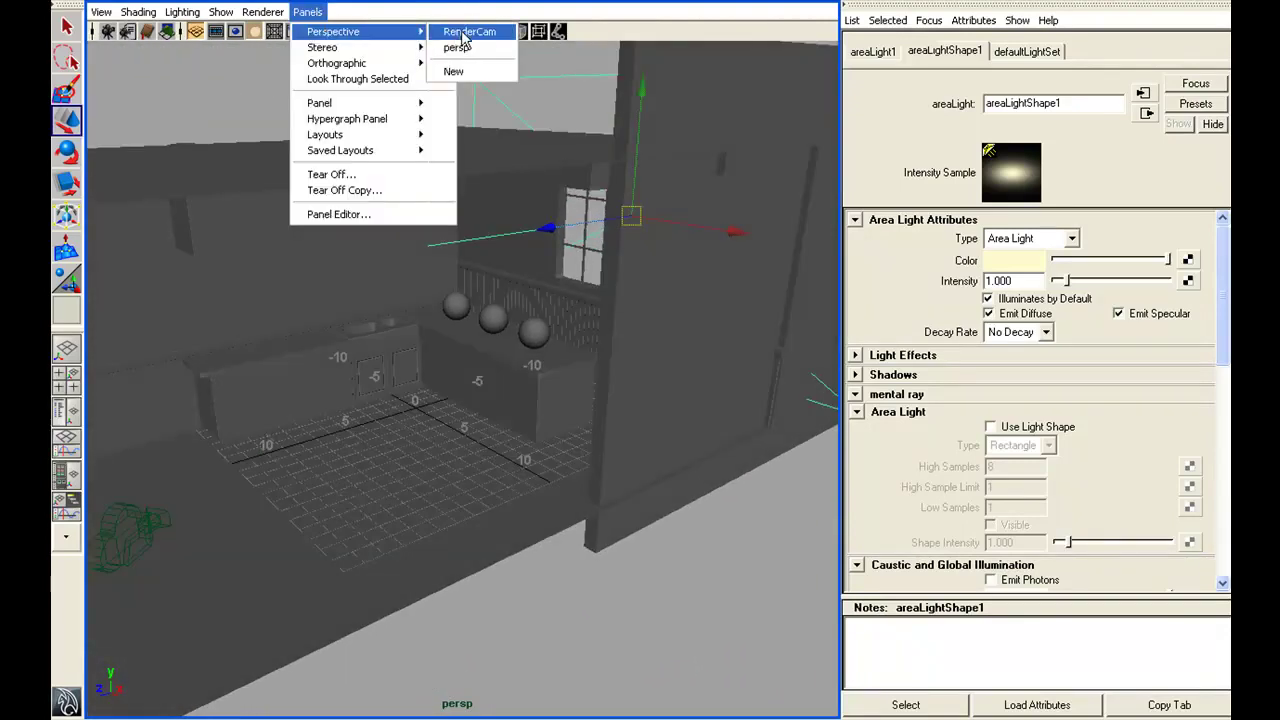
click(465, 32)
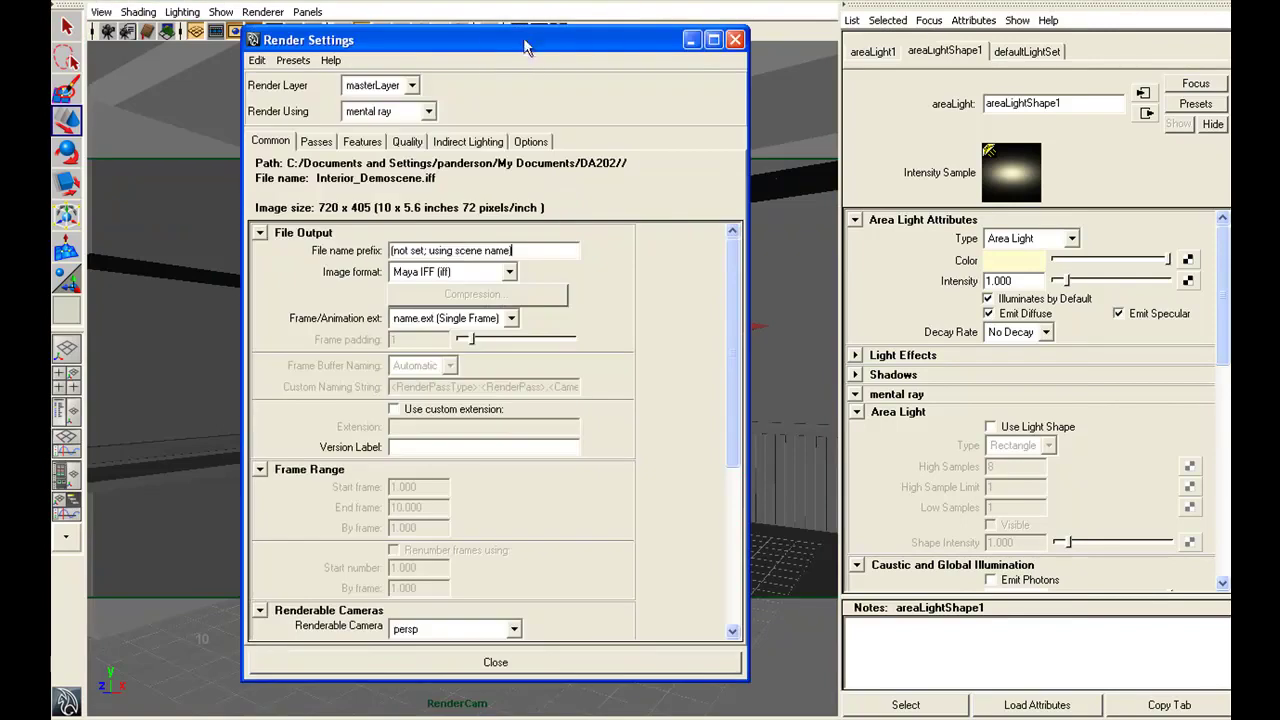
Create a Physical Sun and Sky environment in mental ray's Indirect Lighting render settings, and put the settings window away
drag(478, 37, 849, 94)
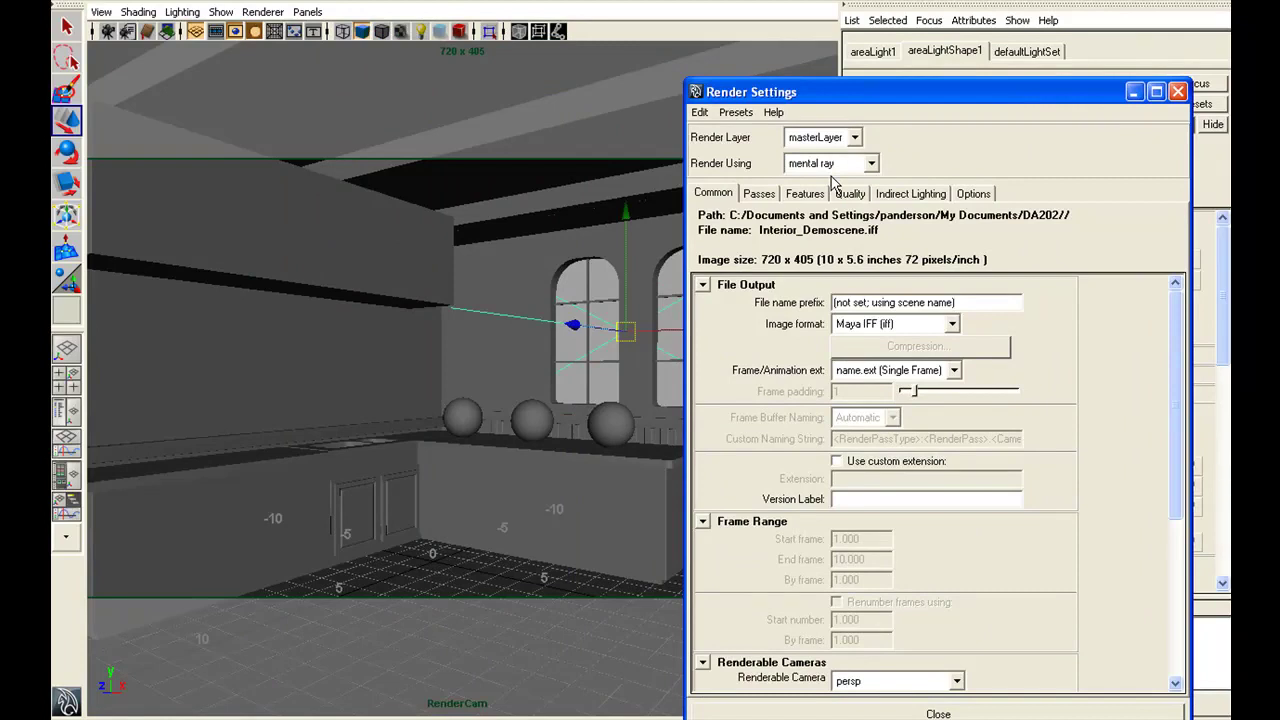
click(903, 196)
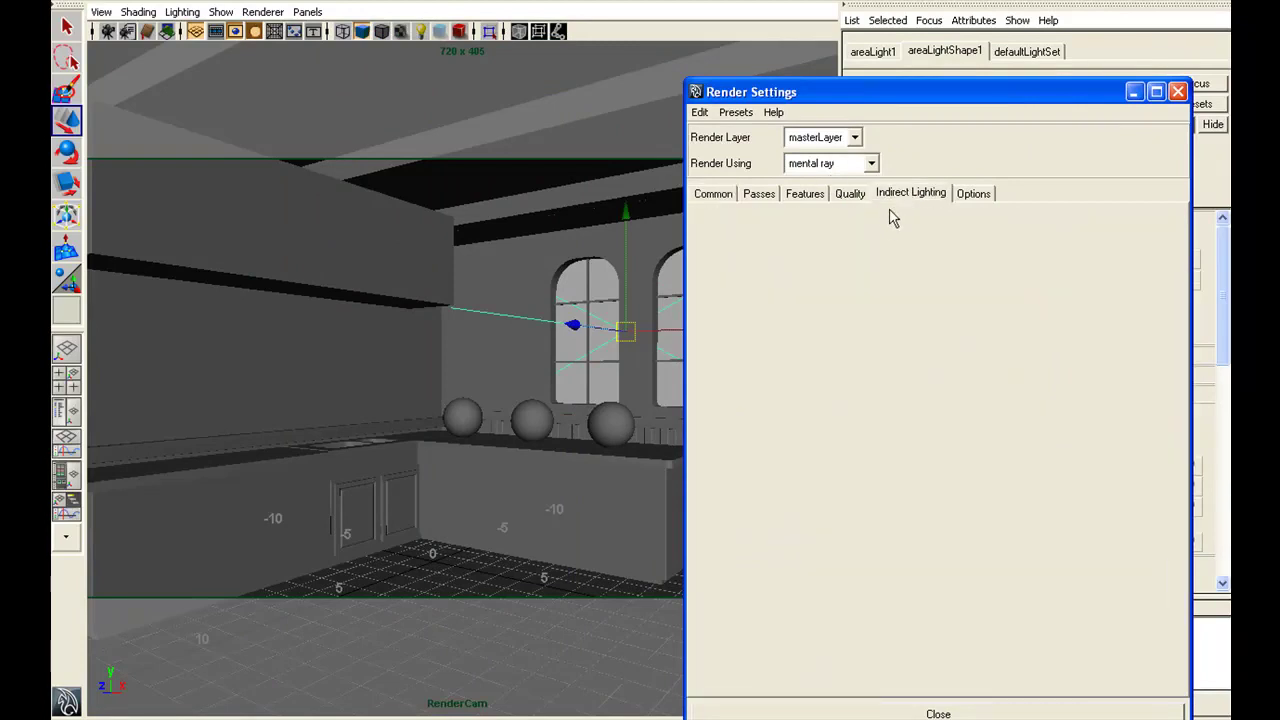
drag(969, 94, 924, 88)
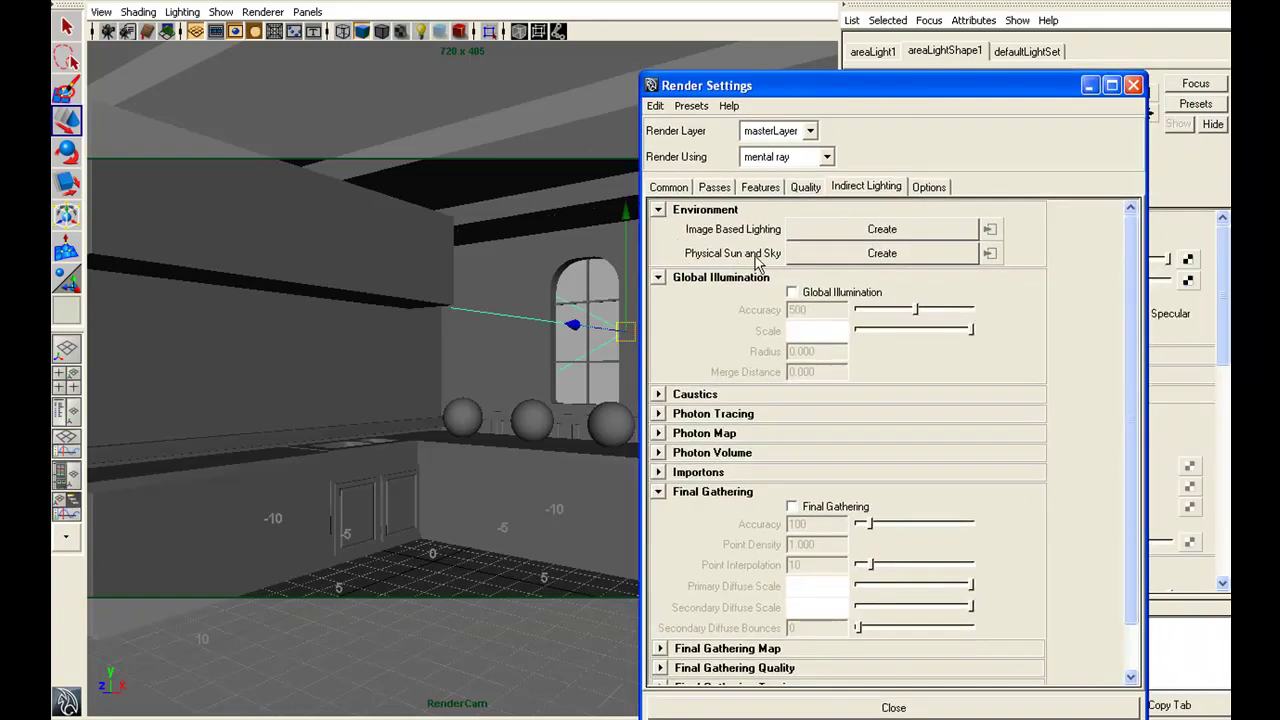
click(882, 255)
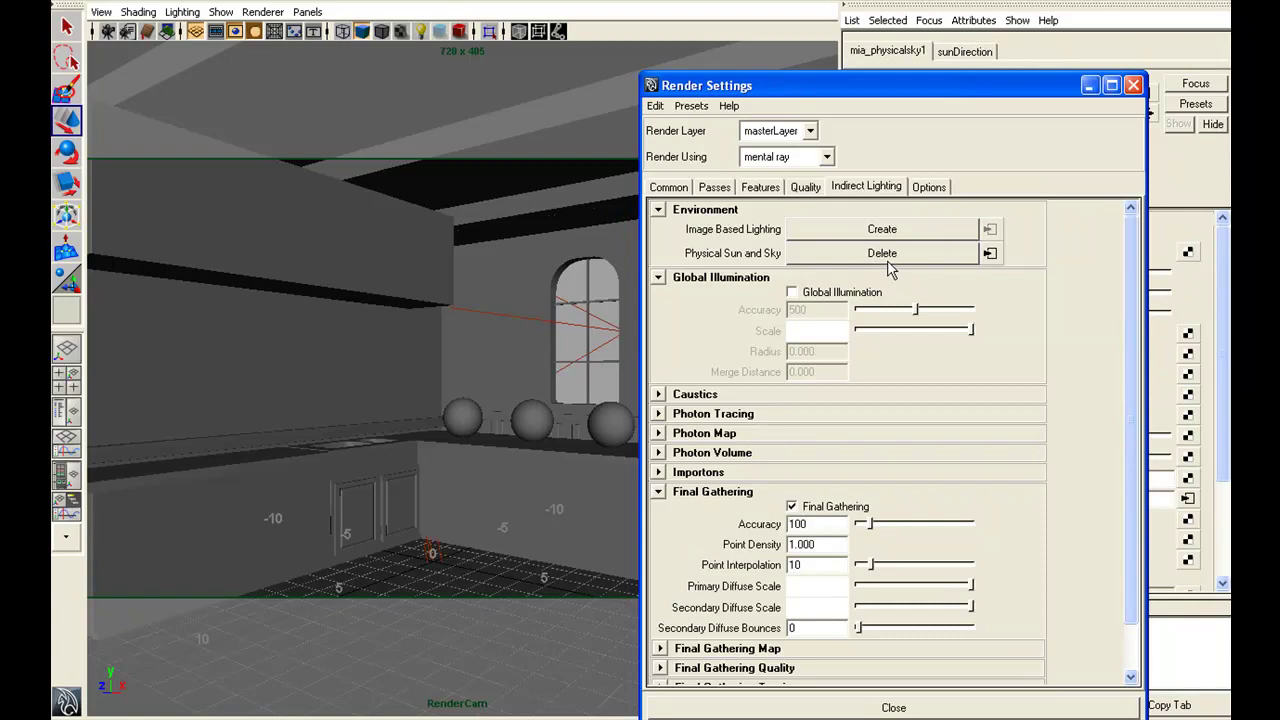
click(1090, 86)
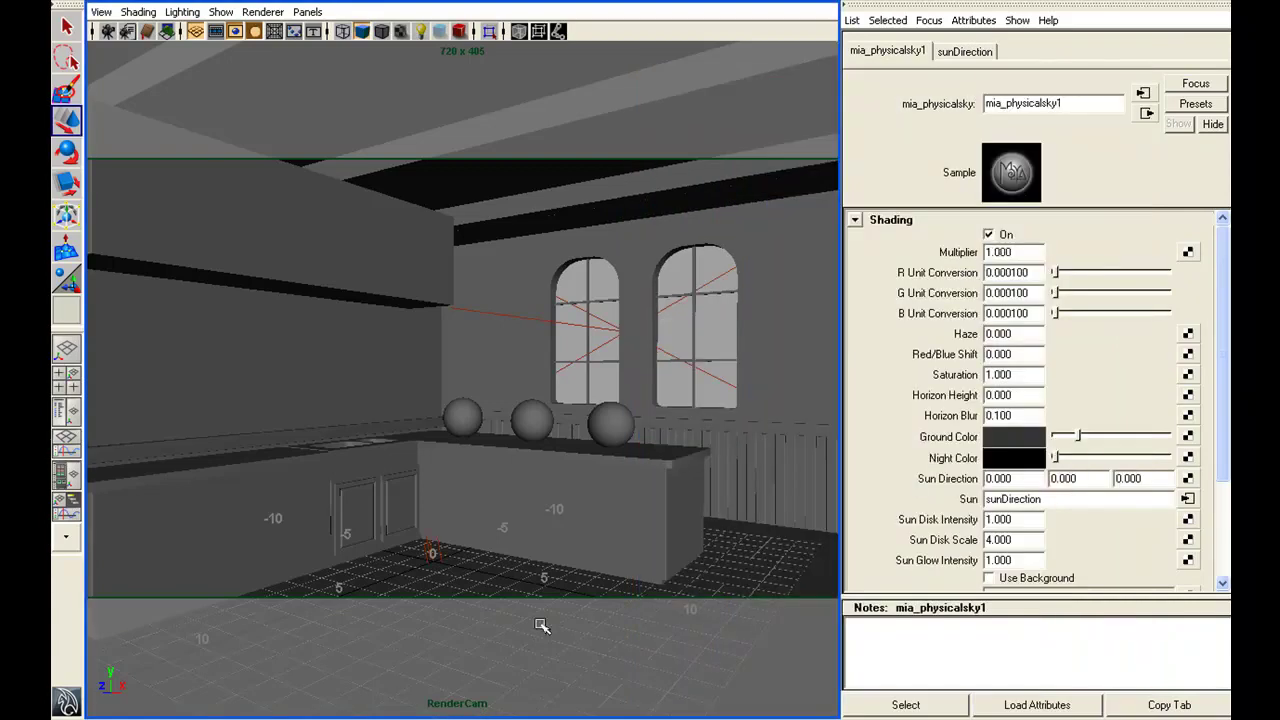
Raise the sun's directional light above the grid origin and scale up its icon
click(437, 541)
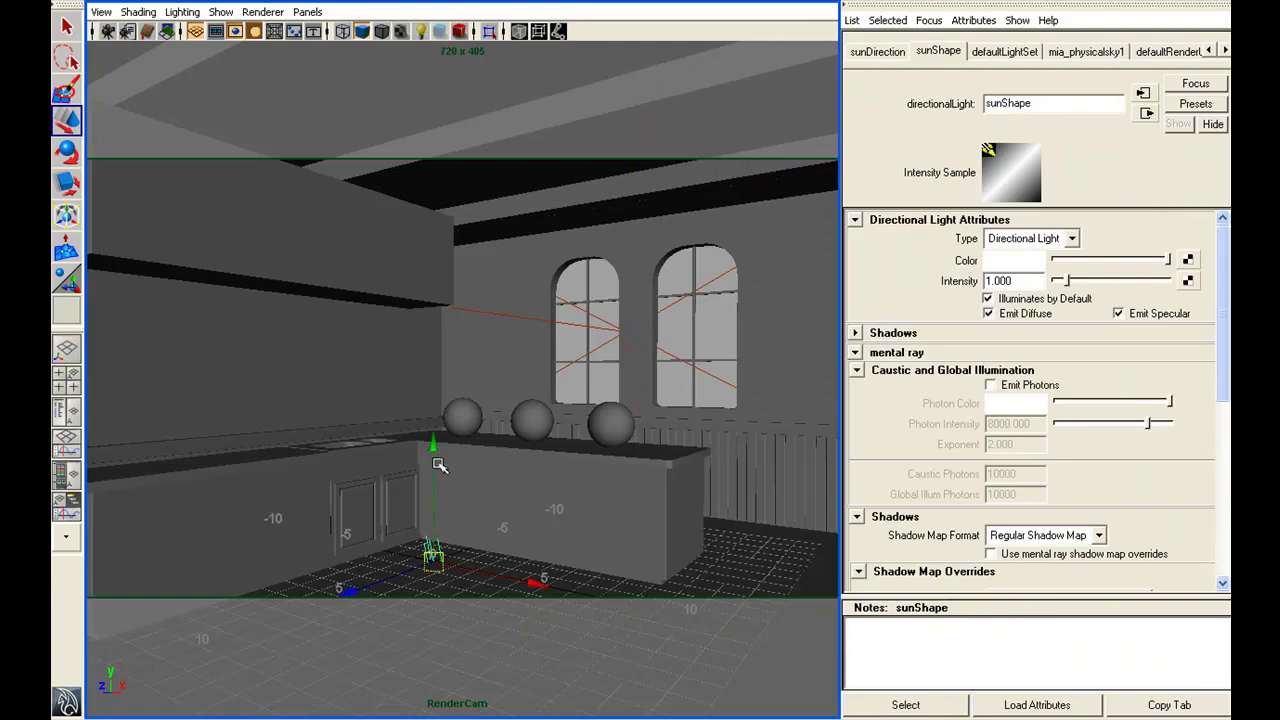
drag(437, 462, 450, 355)
key(r)
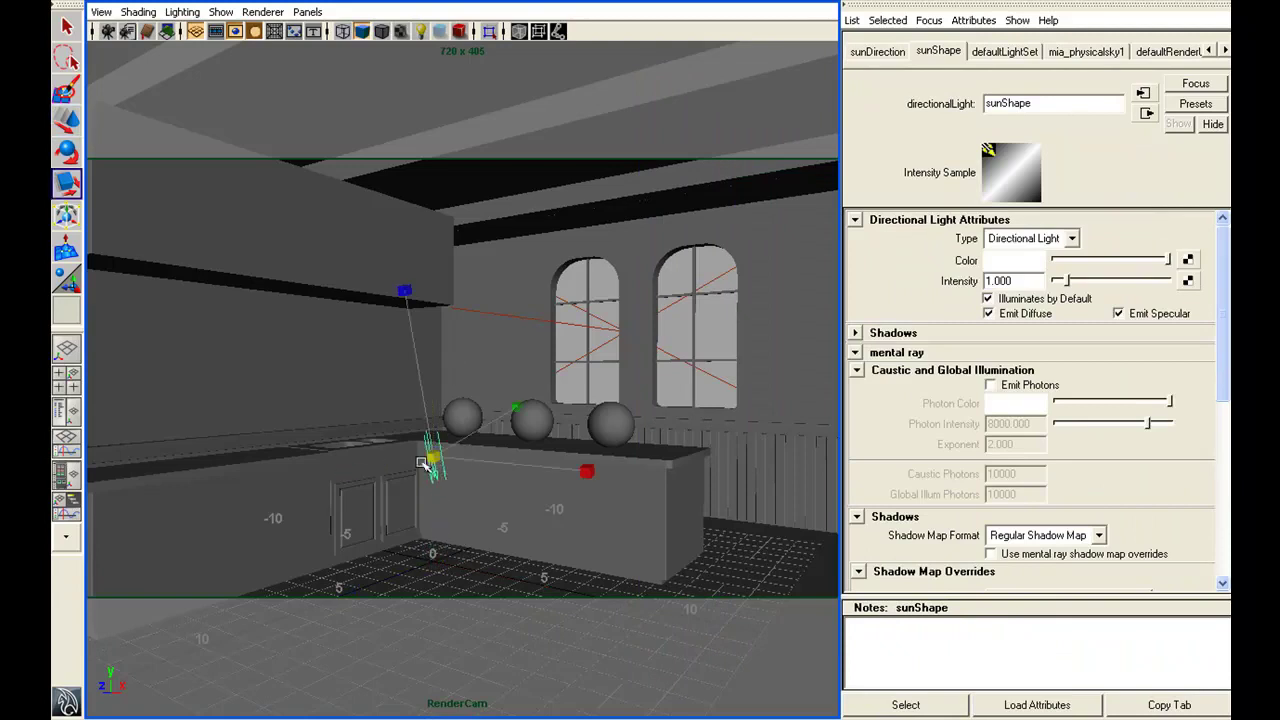
drag(432, 458, 578, 435)
key(w)
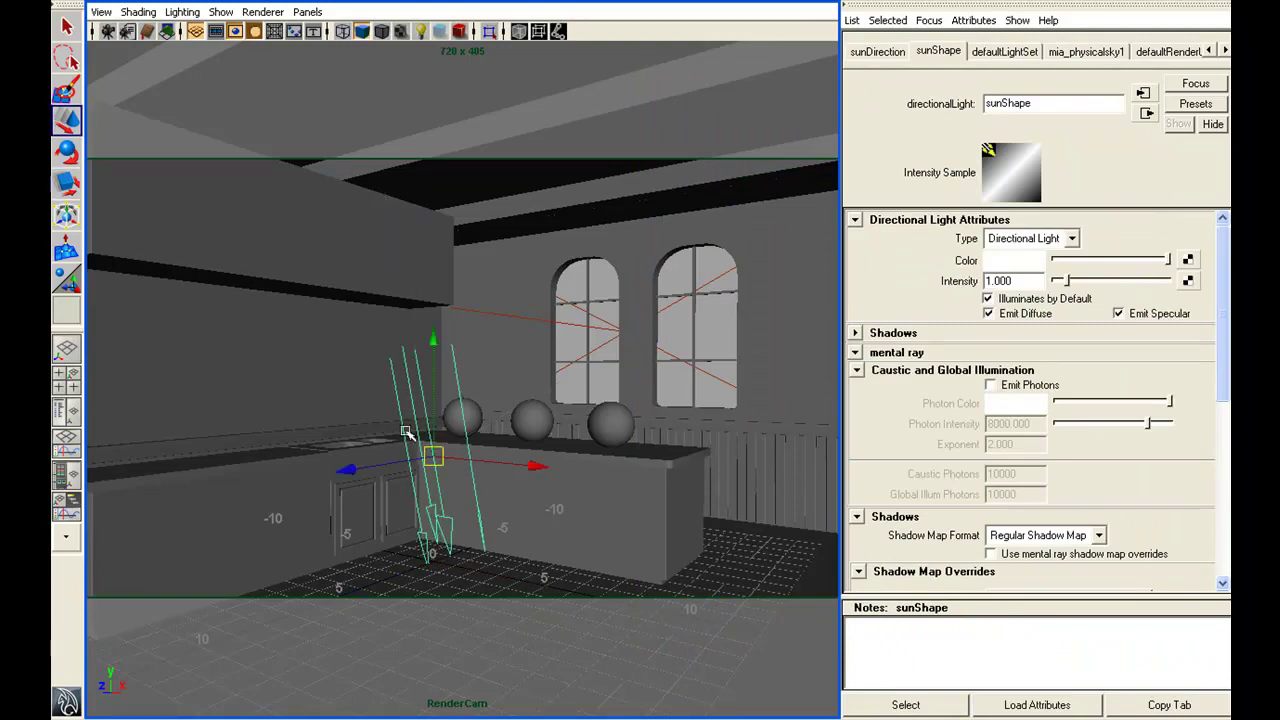
Rotate the sun light so its arrows slant down into the room, and position it between the arched windows
key(e)
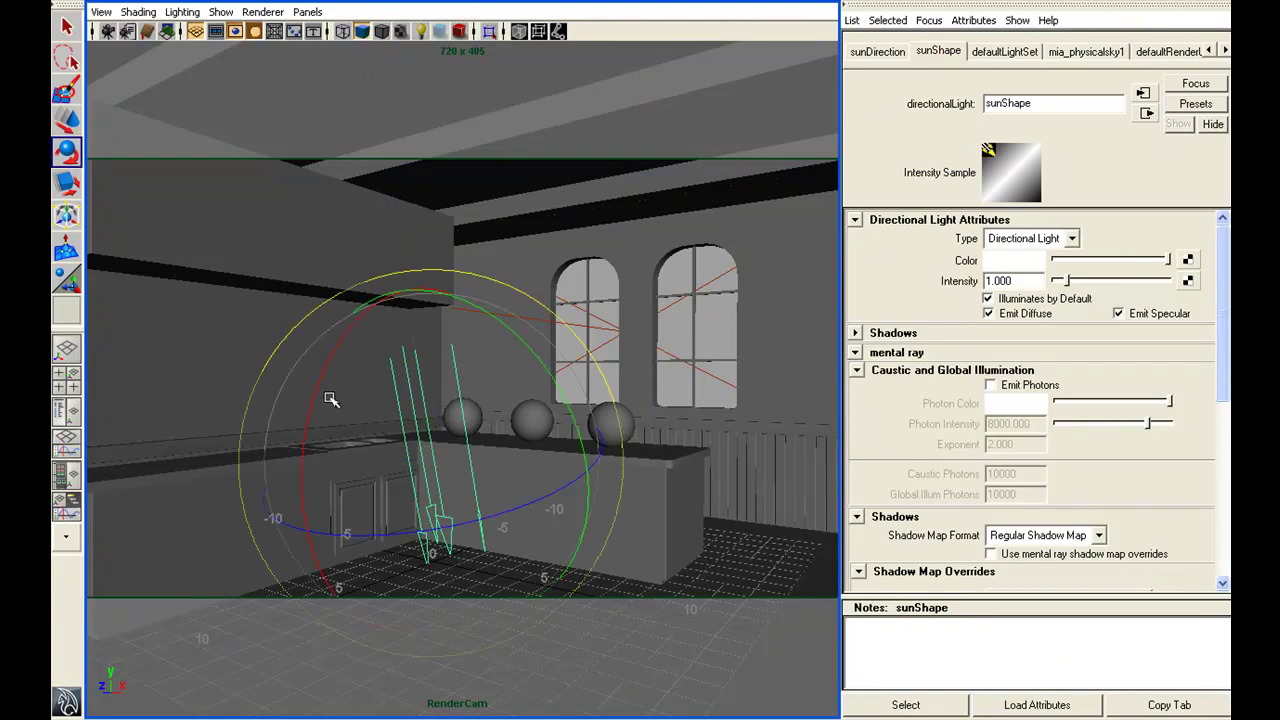
drag(314, 403, 537, 314)
key(w)
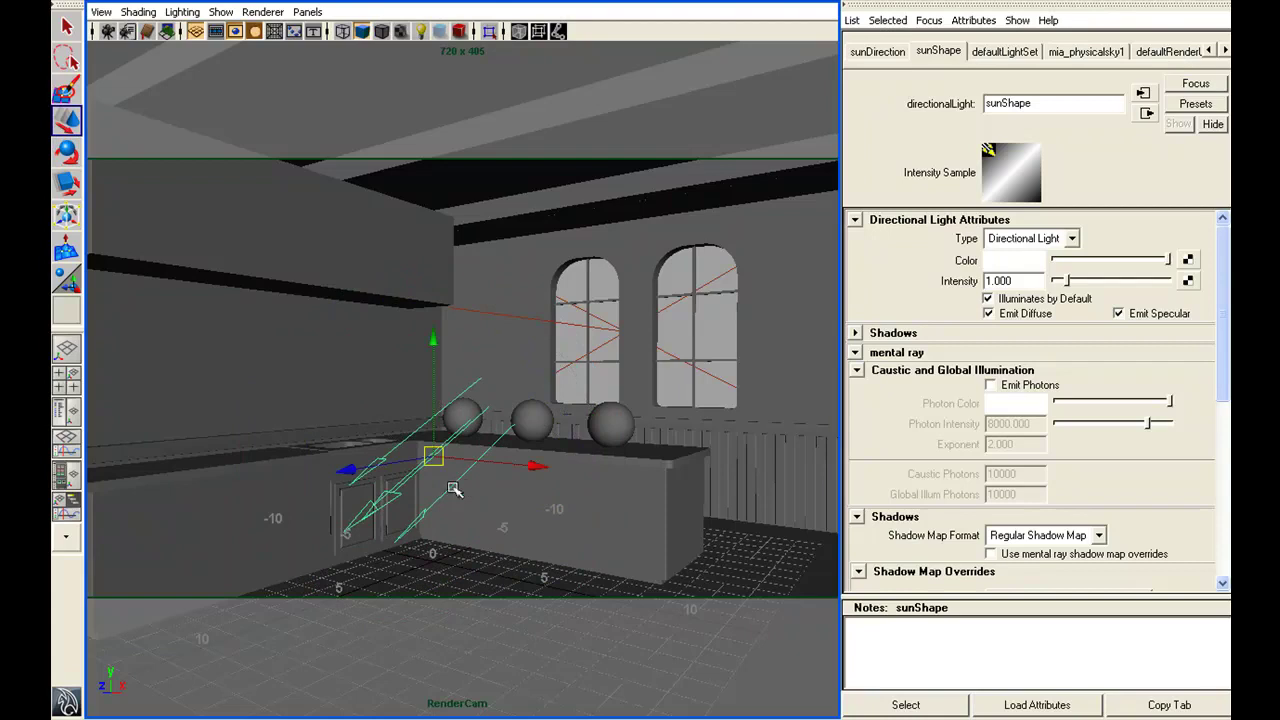
drag(339, 461, 560, 424)
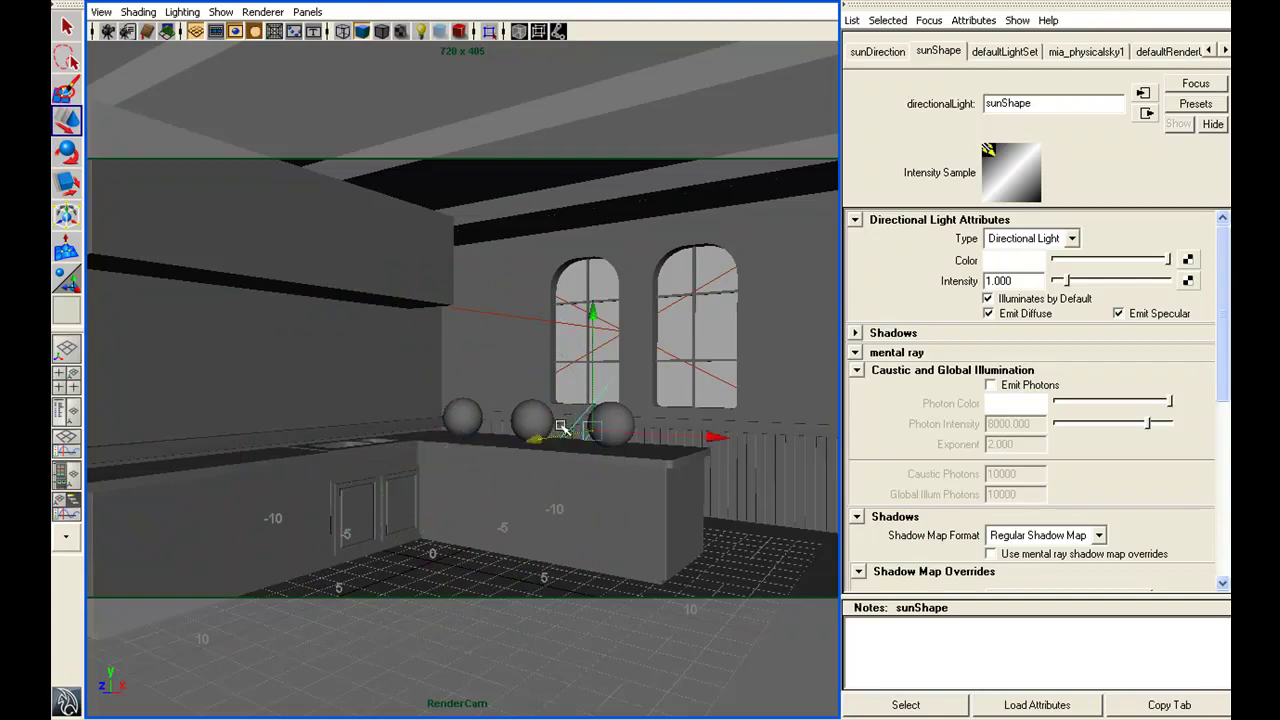
drag(593, 315, 594, 248)
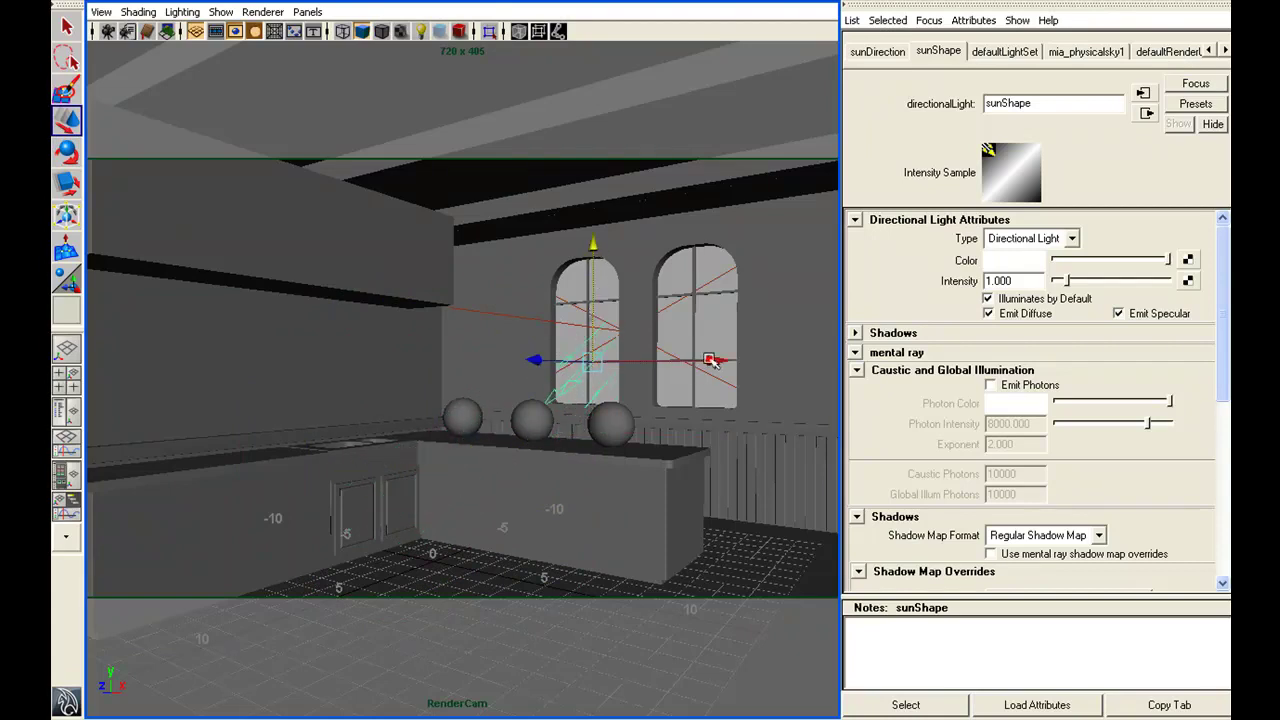
drag(715, 360, 748, 358)
Enlarge the sun light's icon at the windows, and fine-tune its position and rotation
key(r)
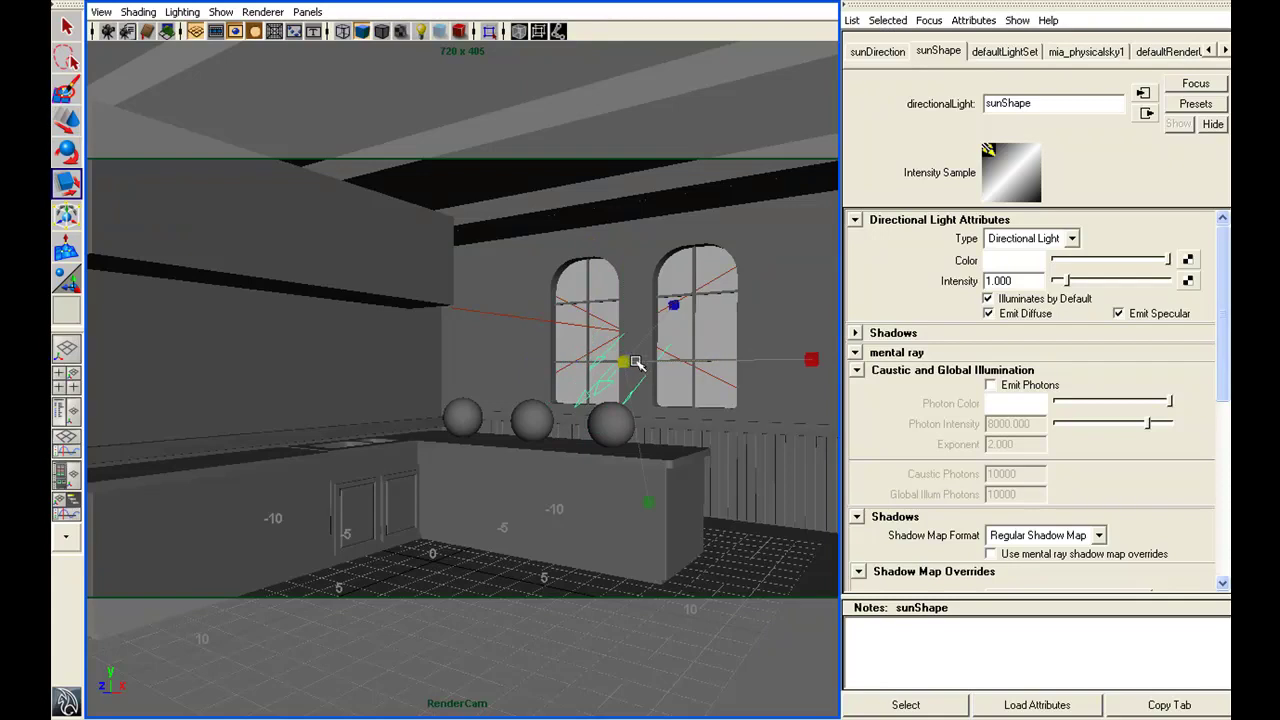
drag(624, 362, 837, 366)
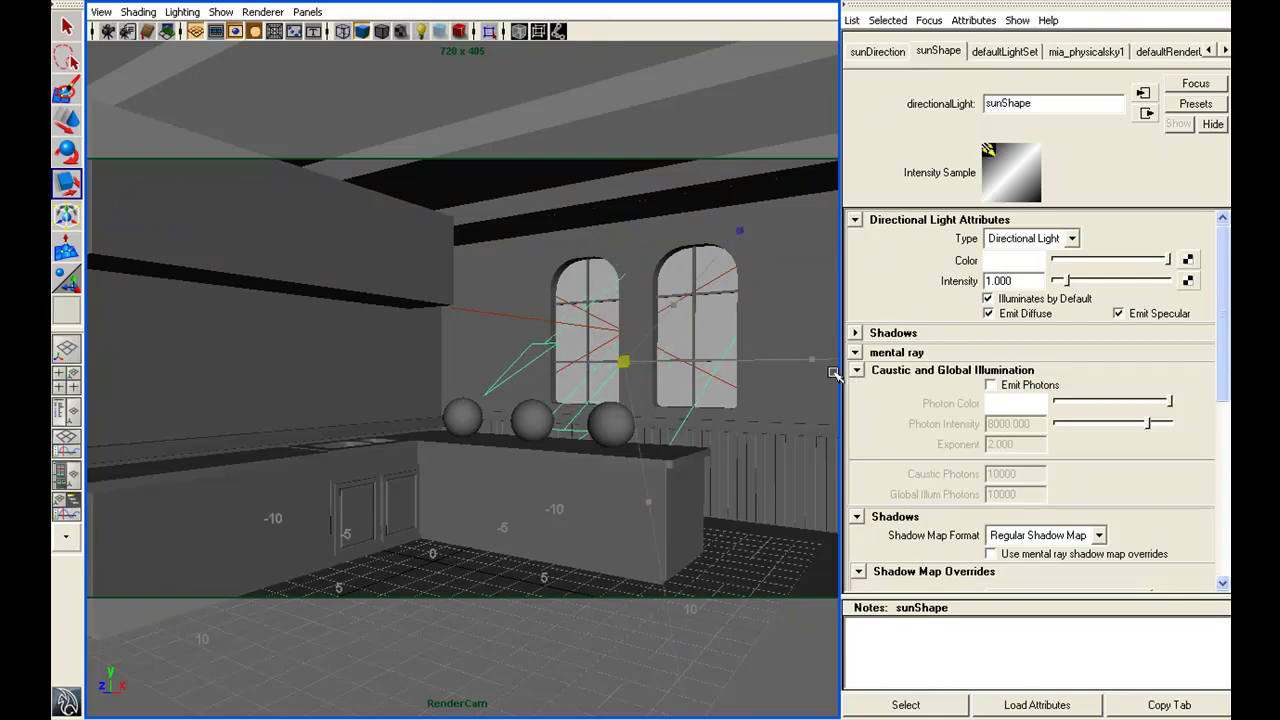
key(w)
drag(597, 362, 537, 363)
key(e)
drag(534, 231, 530, 229)
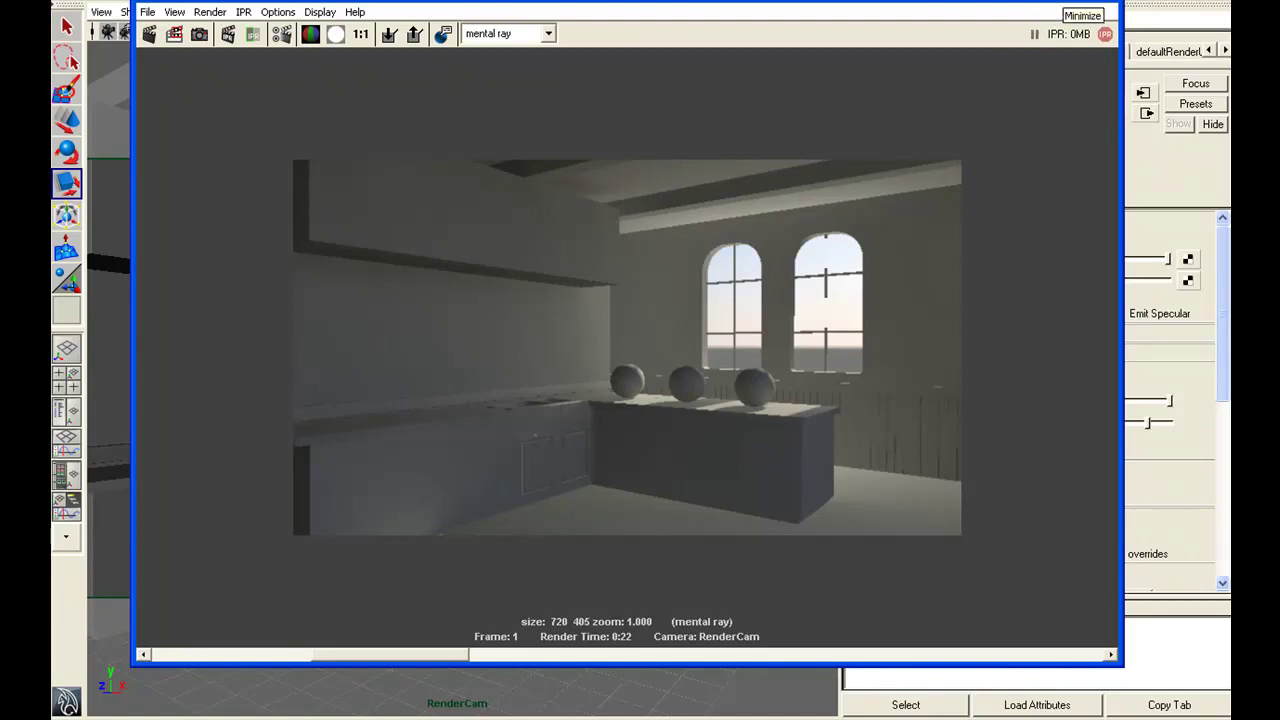
Put the finished render away and select the mia_physicalsky1 node among the Hypershade's utilities
click(1080, 4)
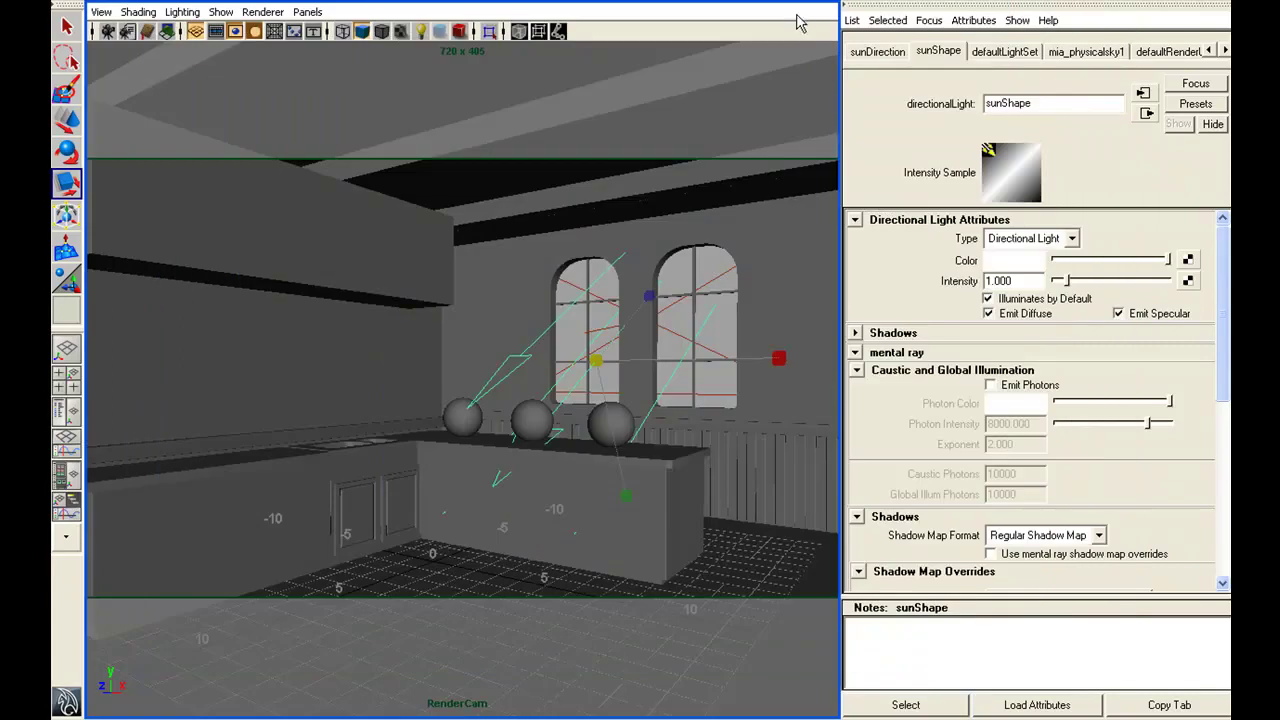
drag(694, 30, 977, 0)
click(742, 59)
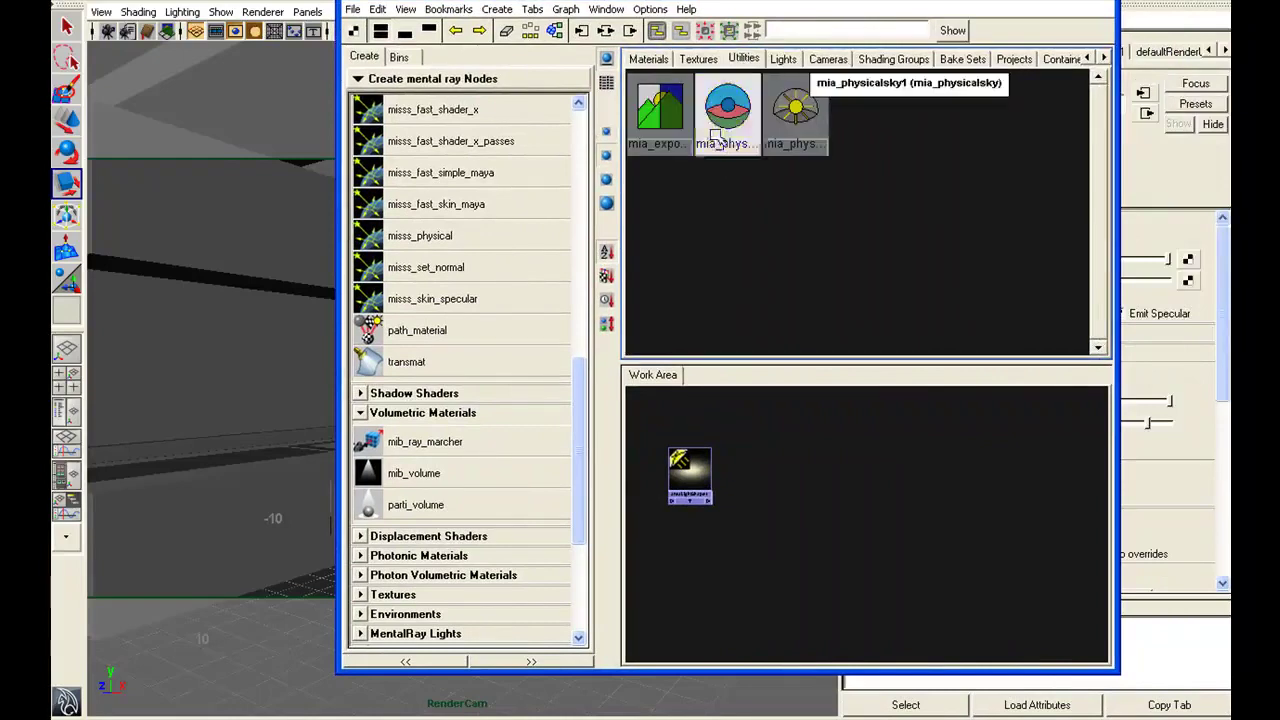
click(718, 110)
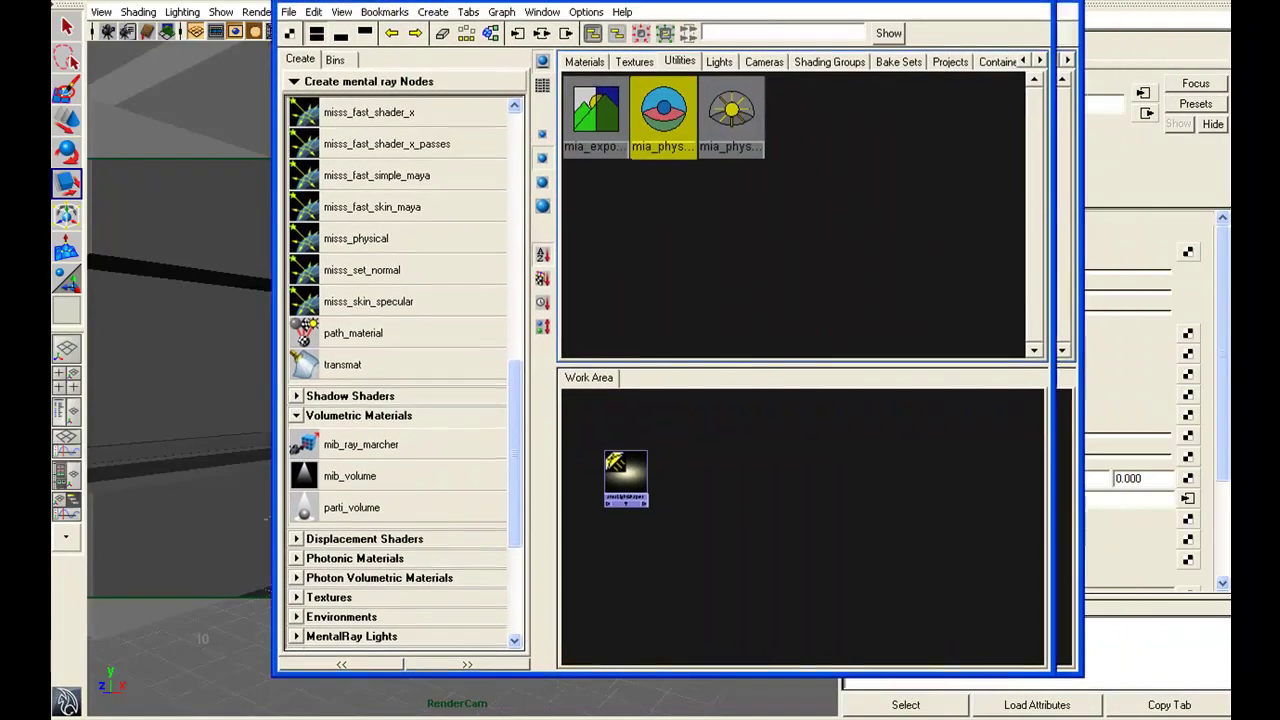
drag(770, 0, 593, 0)
Review the mia_exposure_simple, physical sky and physical sun nodes, ending on the attributes of mia_physicalsky1
click(420, 105)
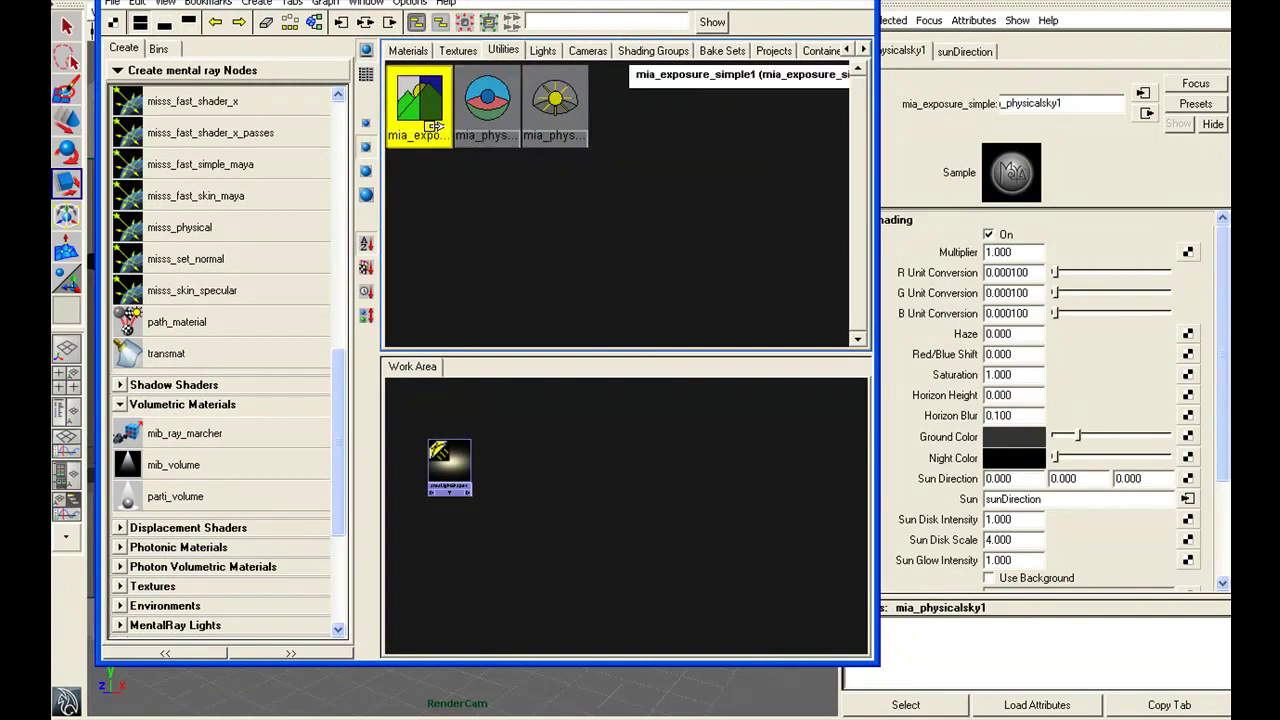
click(484, 110)
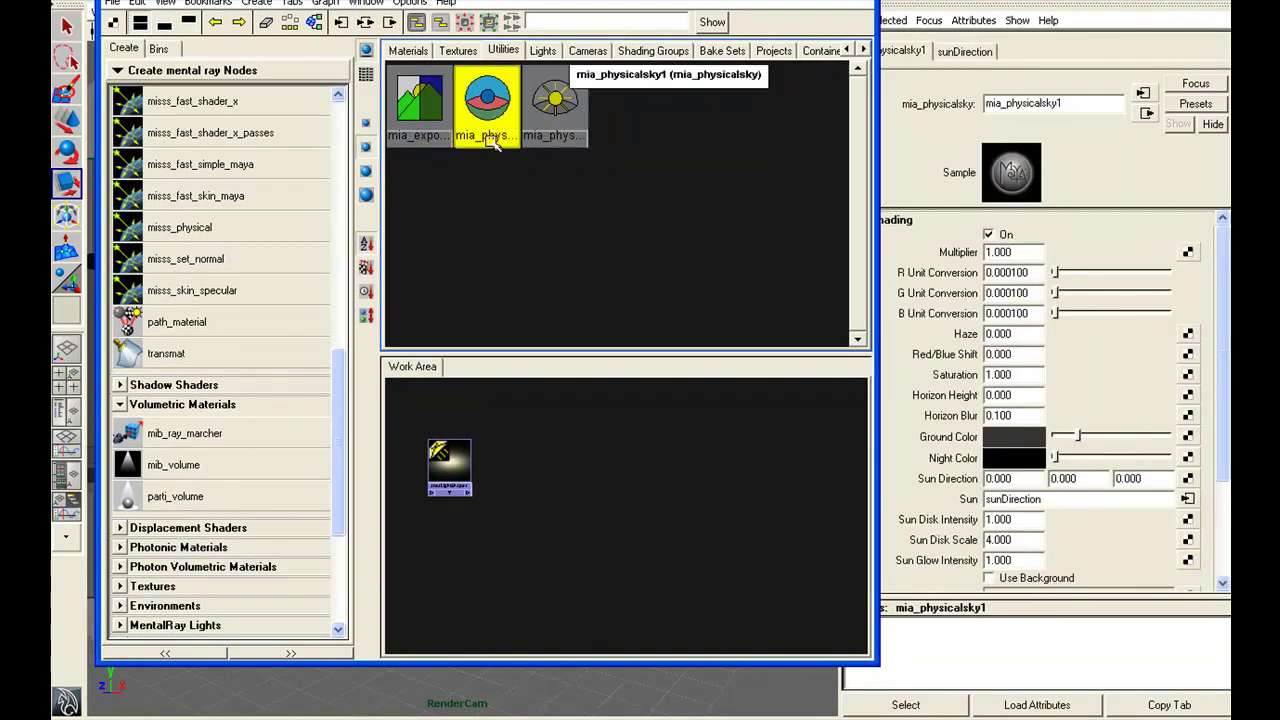
click(535, 125)
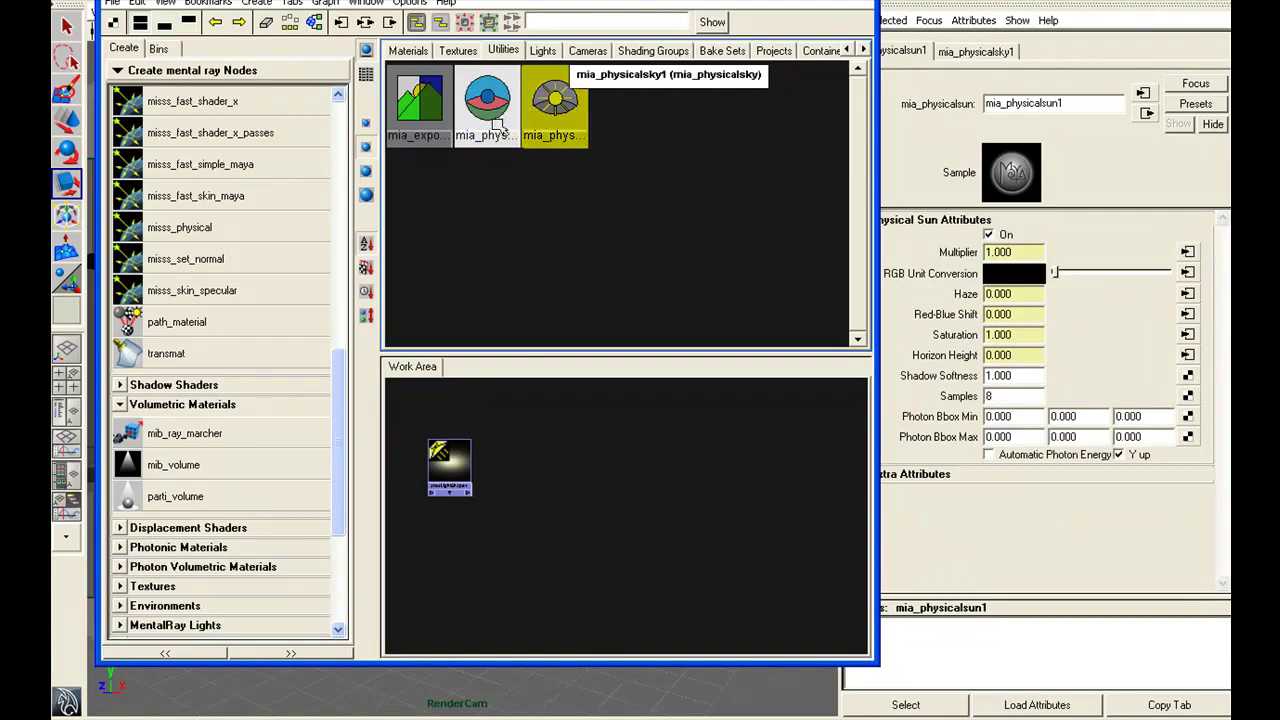
click(495, 124)
mouse_move(578, 8)
mouse_down()
mouse_move(595, 184)
mouse_move(586, 2)
mouse_up()
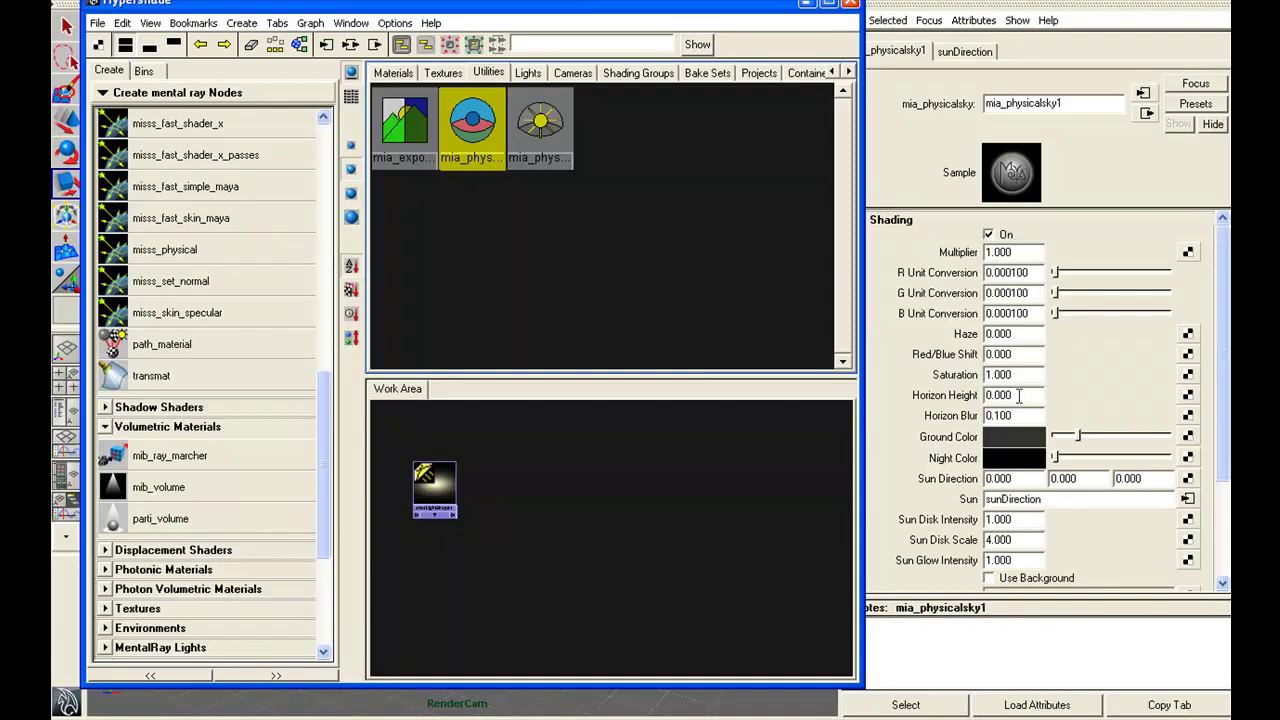
Lower the Horizon Height of mia_physicalsky1 and close the Hypershade
drag(1020, 395, 963, 397)
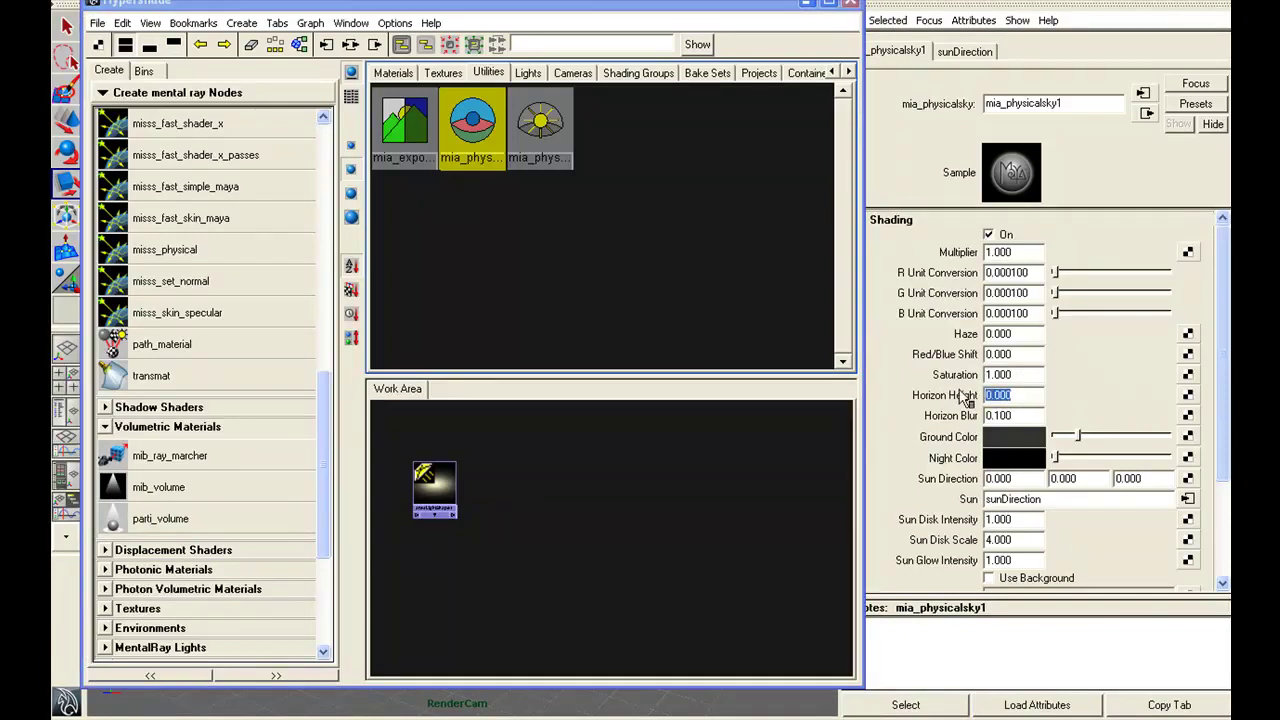
key(BackSpace)
key(Return)
click(851, 3)
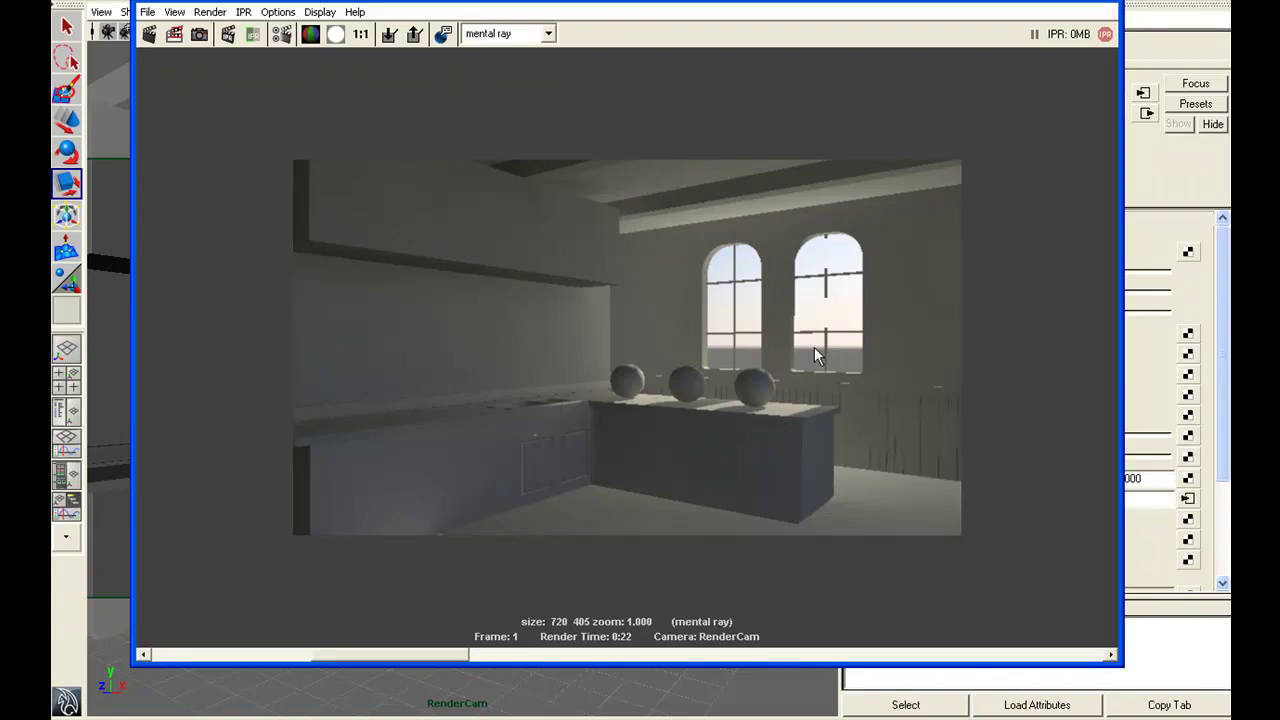
Re-render the kitchen from RenderCam with mental ray and keep the resulting image in the Render View
drag(649, 12, 675, 0)
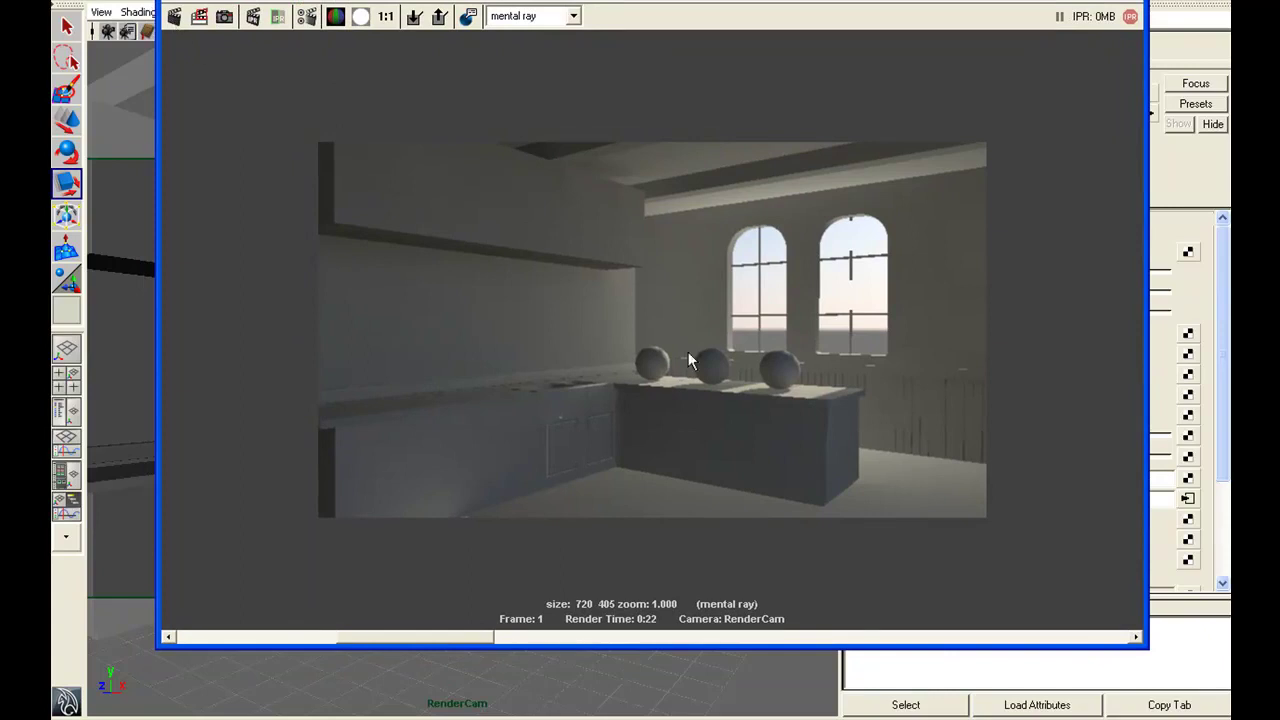
click(176, 20)
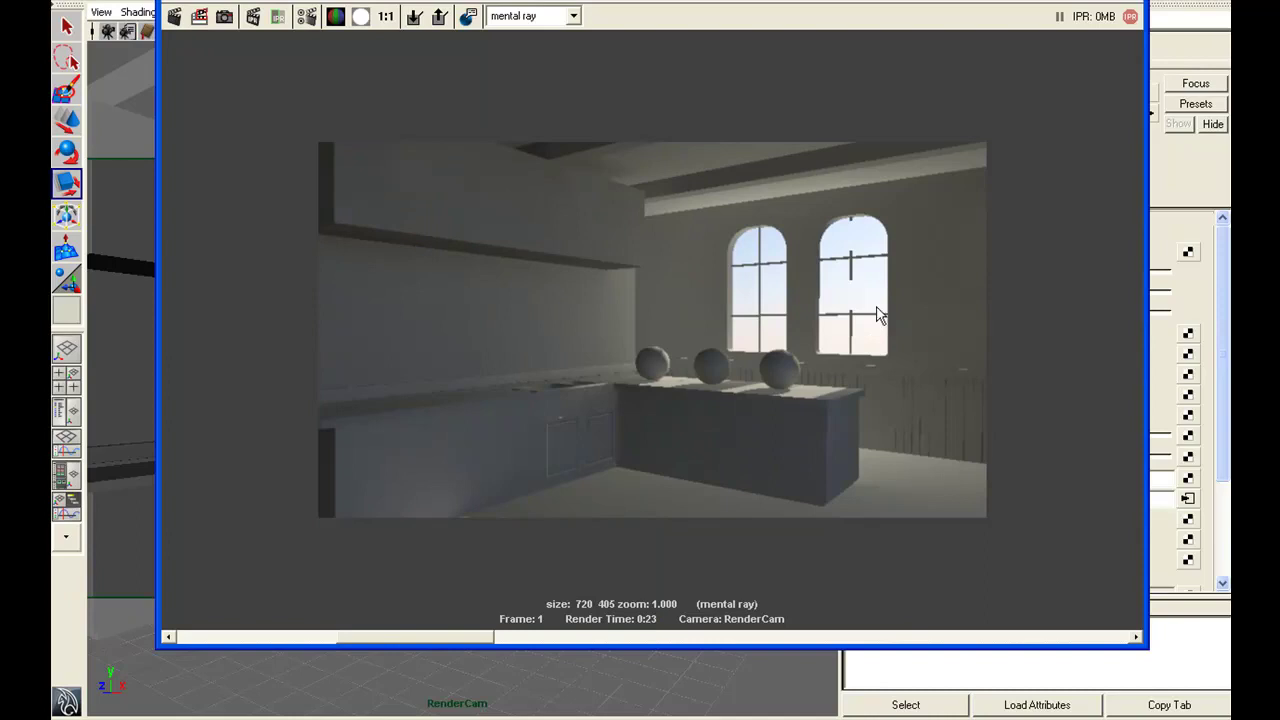
click(418, 22)
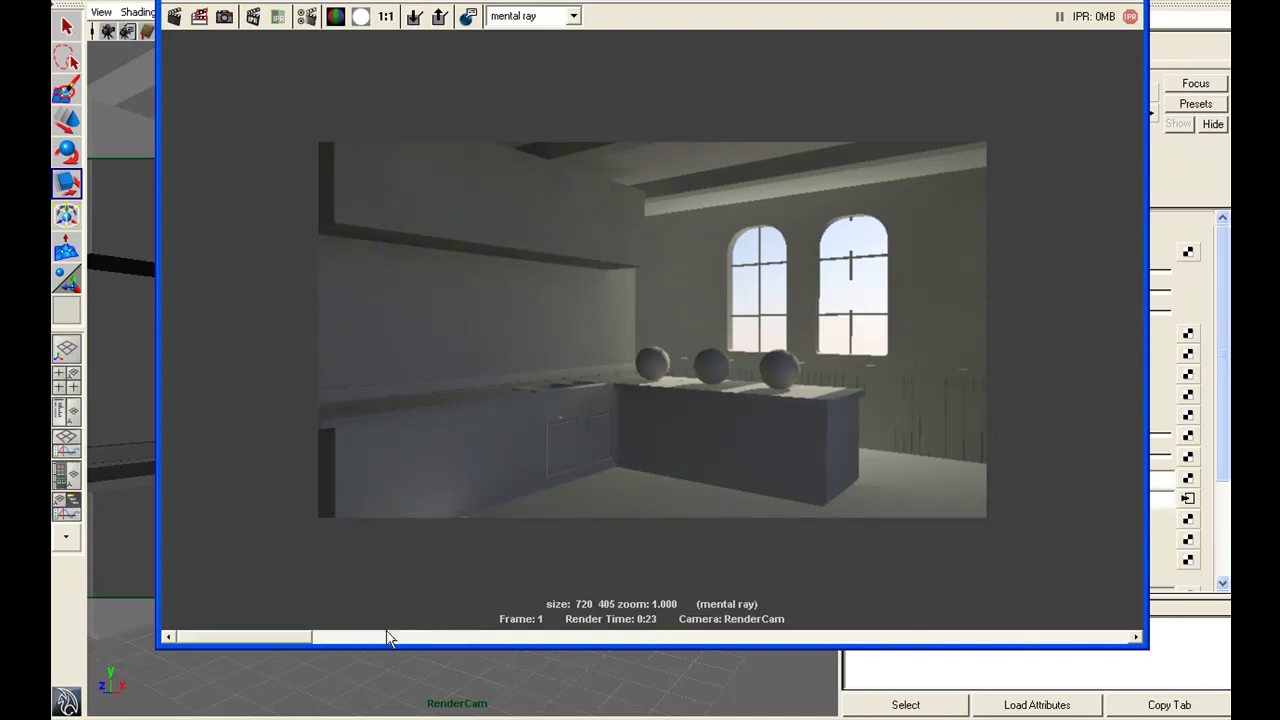
Compare the kept kitchen renders by flipping between the two horizon heights, and put the Render View away
drag(300, 637, 584, 638)
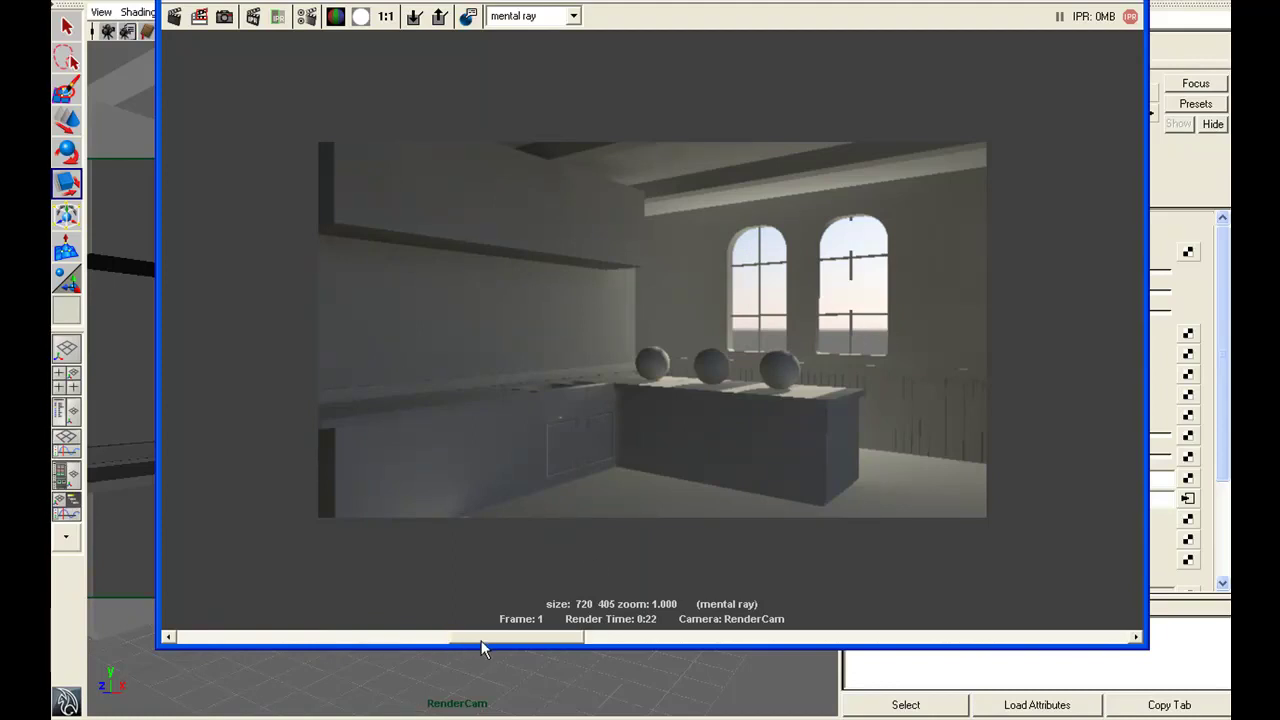
drag(486, 639, 406, 620)
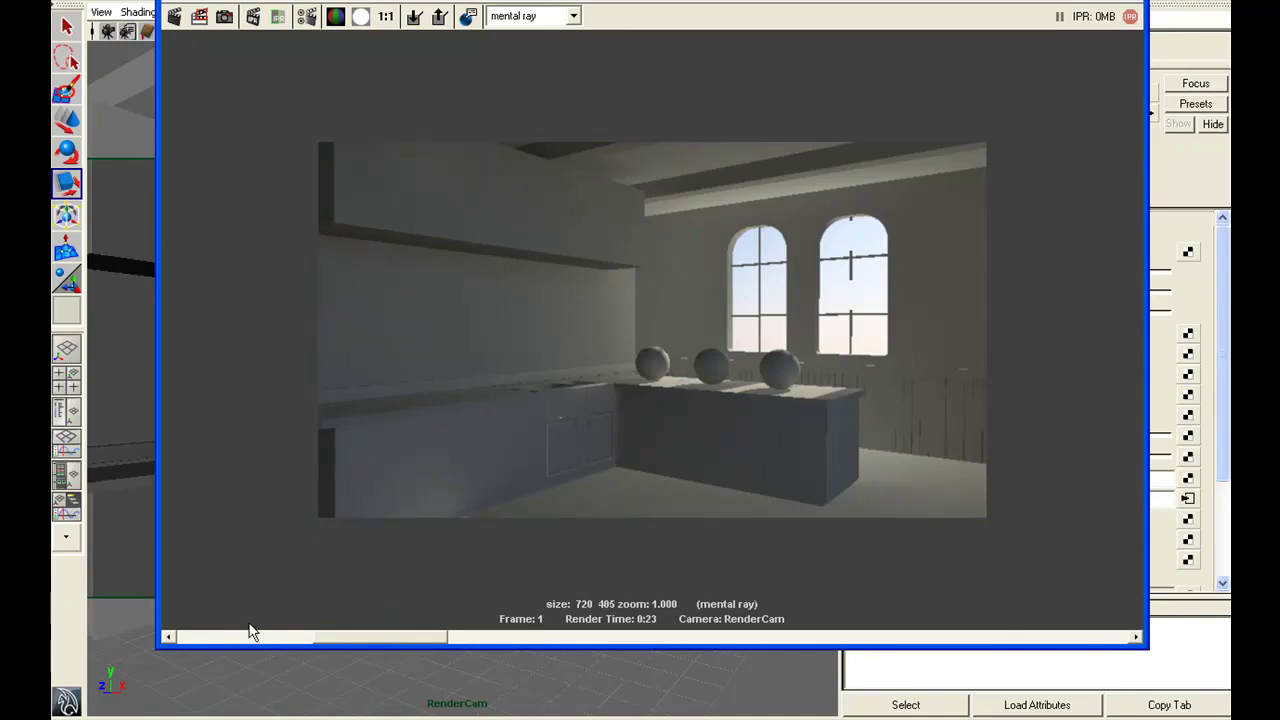
drag(406, 643, 229, 632)
drag(477, 637, 510, 637)
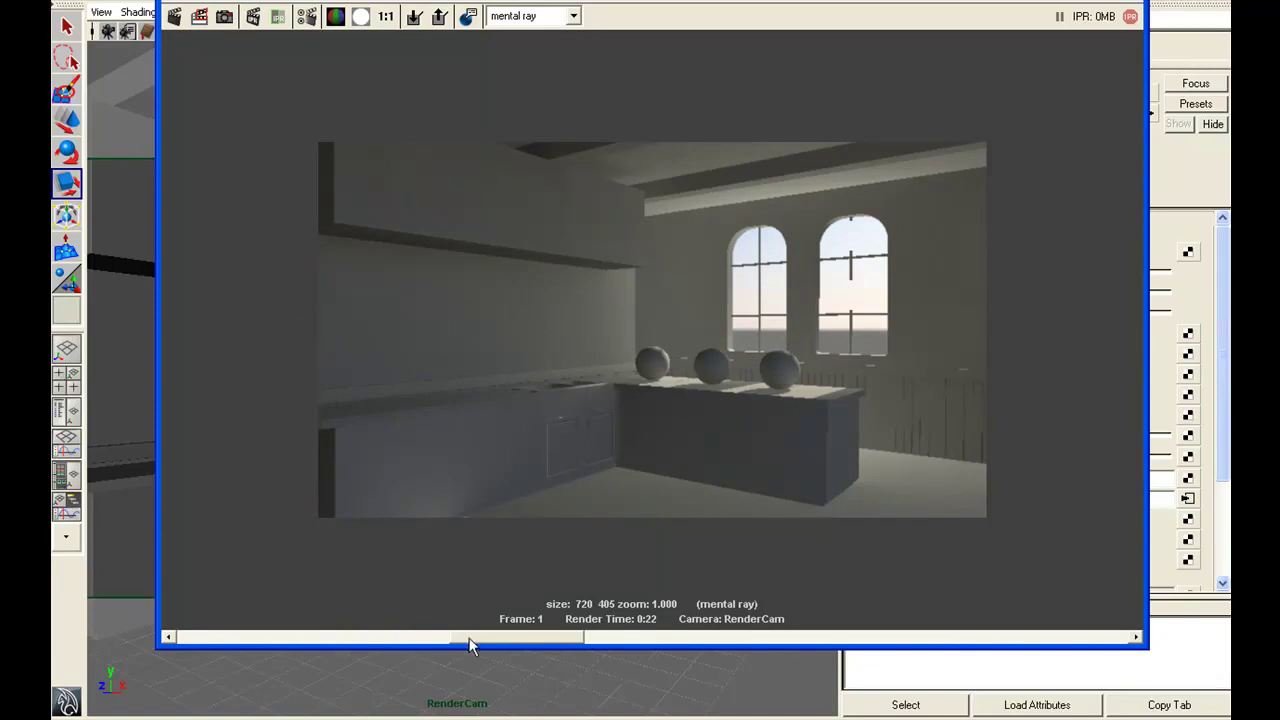
drag(469, 638, 233, 637)
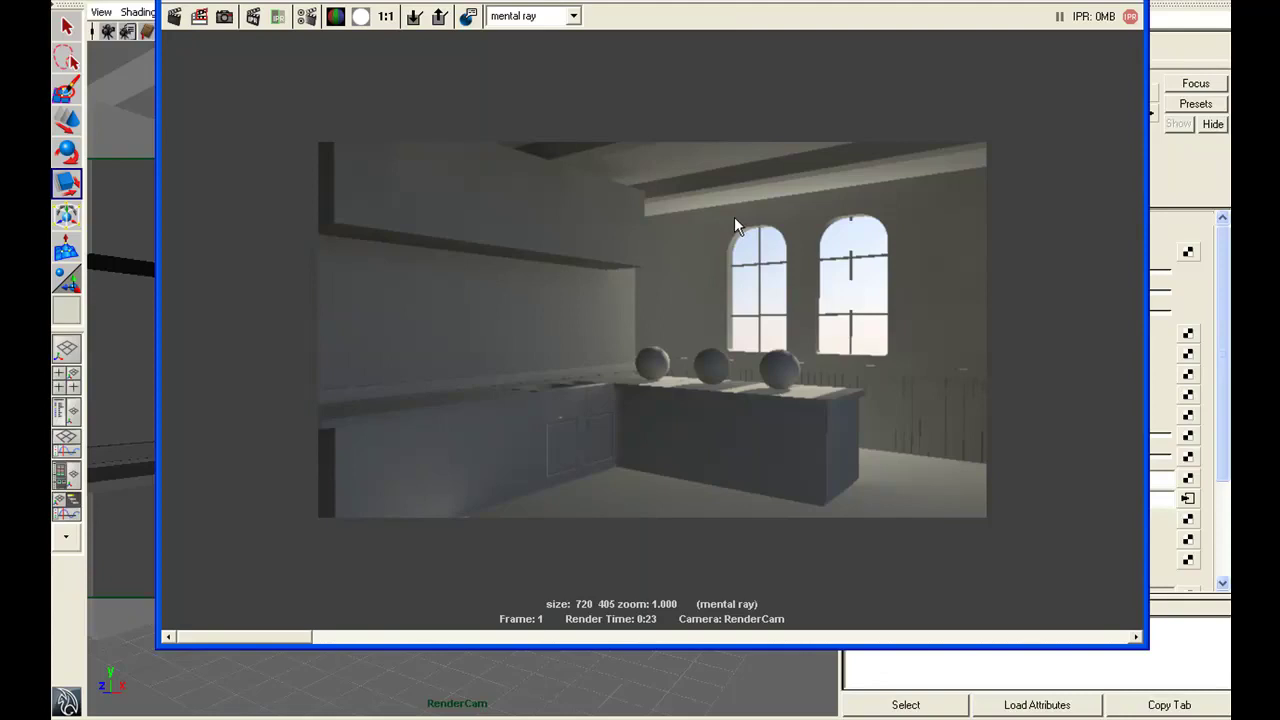
drag(755, 0, 778, 0)
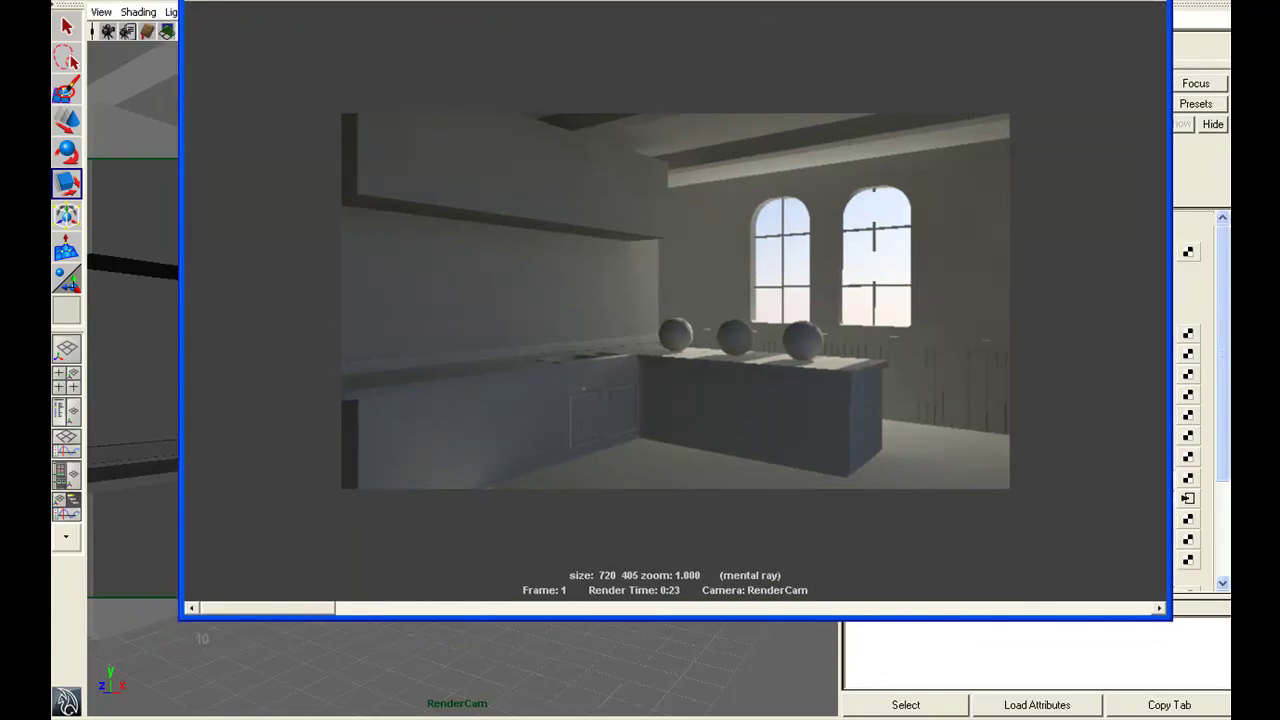
click(1157, 0)
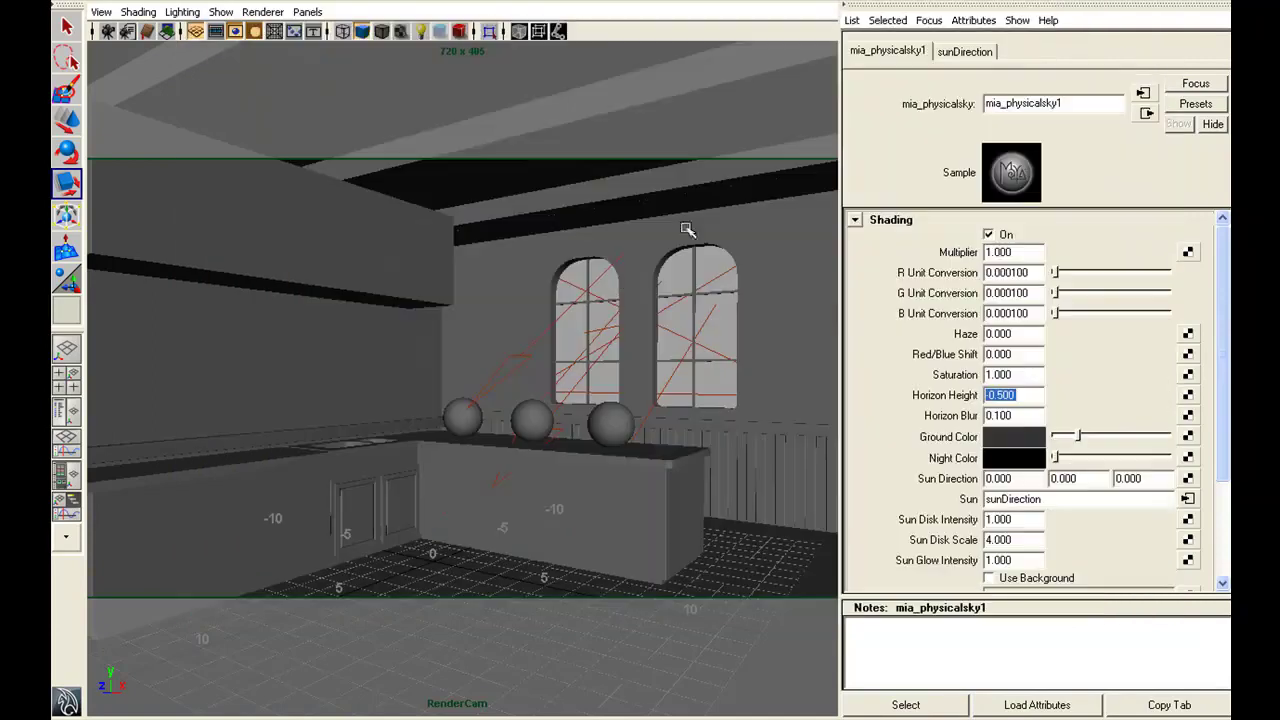
Switch the viewport to the persp camera and enclose the whole room in a large polygon cube
click(307, 12)
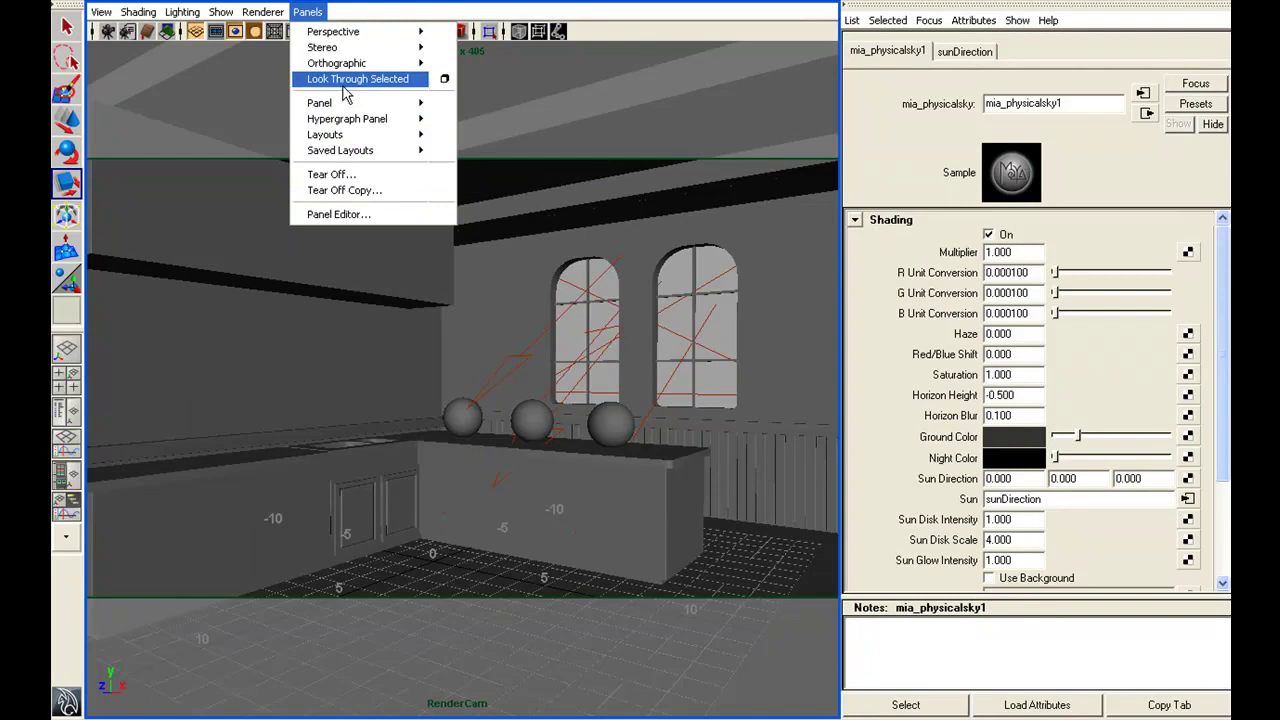
click(530, 48)
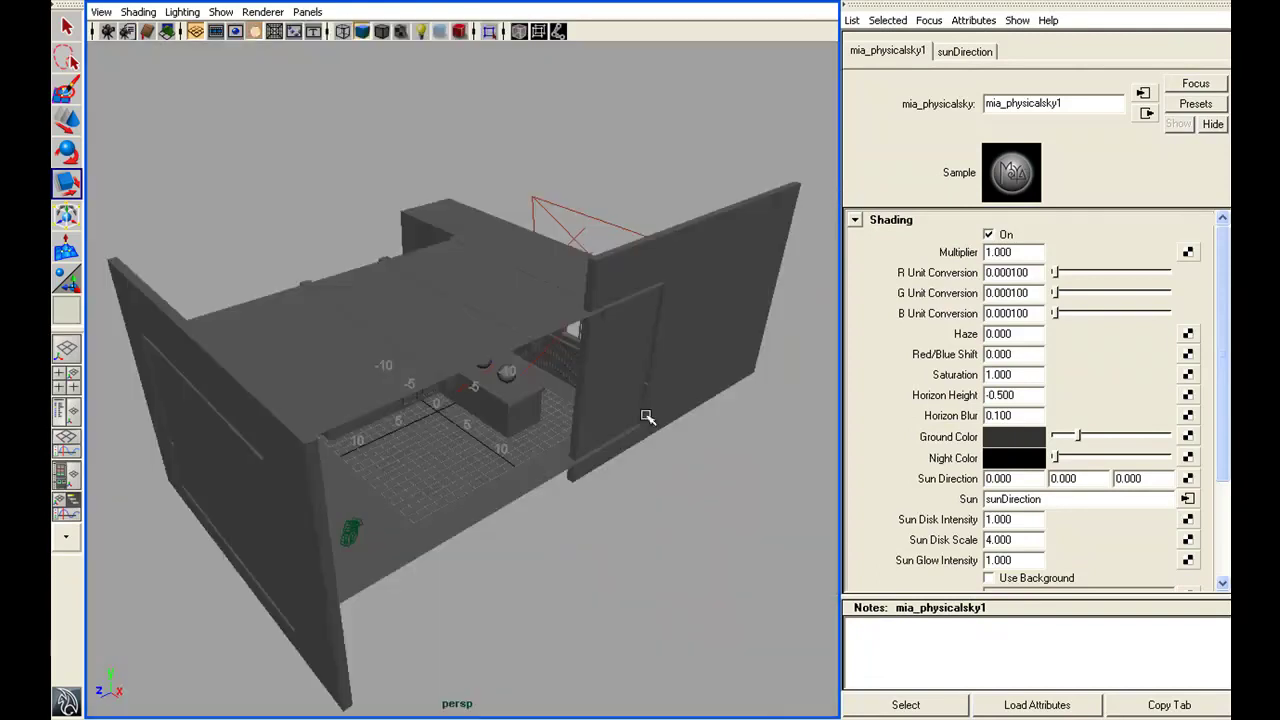
alt+drag(646, 417, 749, 551)
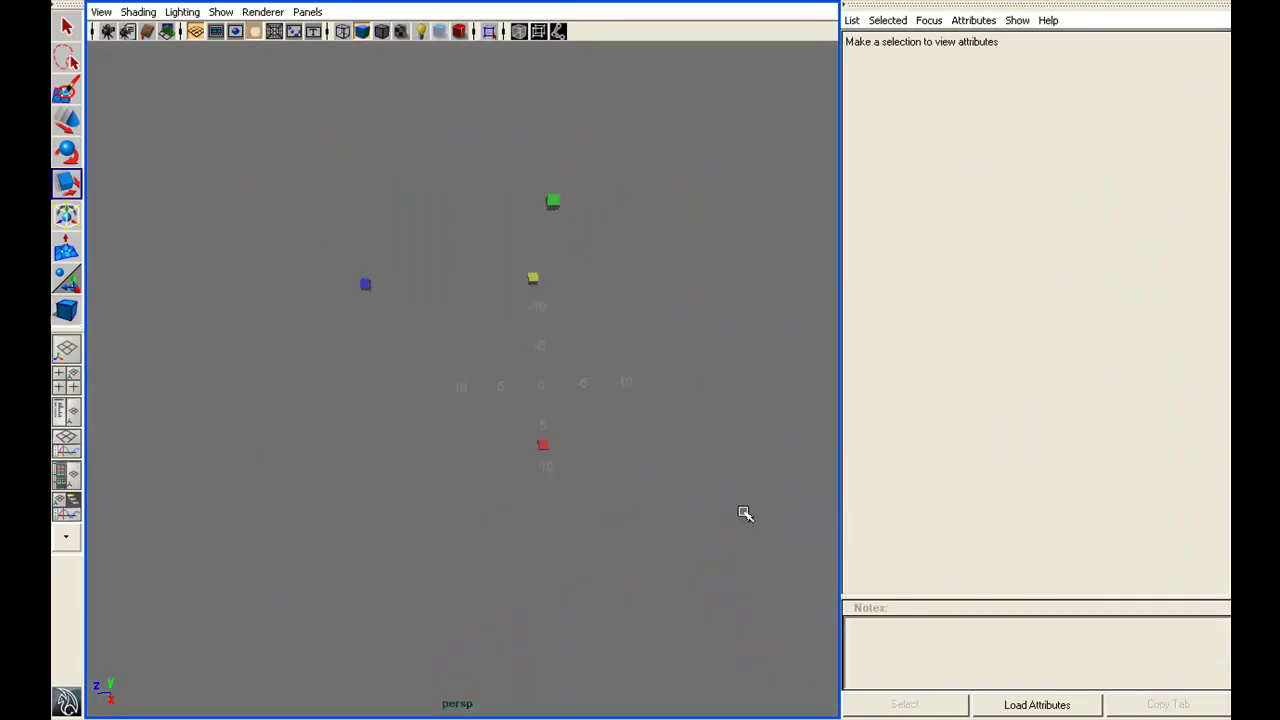
alt+right_drag(744, 512, 443, 531)
alt+drag(443, 531, 483, 449)
alt+right_drag(483, 449, 505, 464)
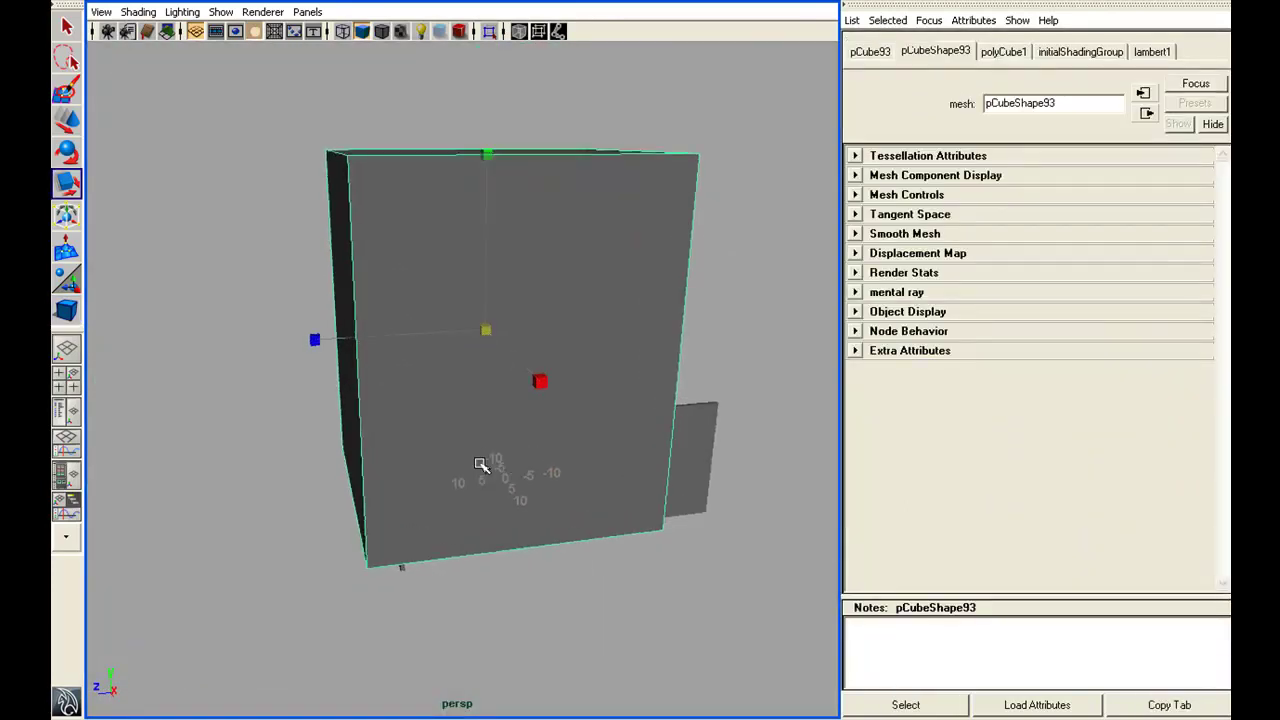
Show the scene in wireframe and lower the cube's top vertices to just above the room's ceiling
key(4)
alt+drag(523, 349, 560, 309)
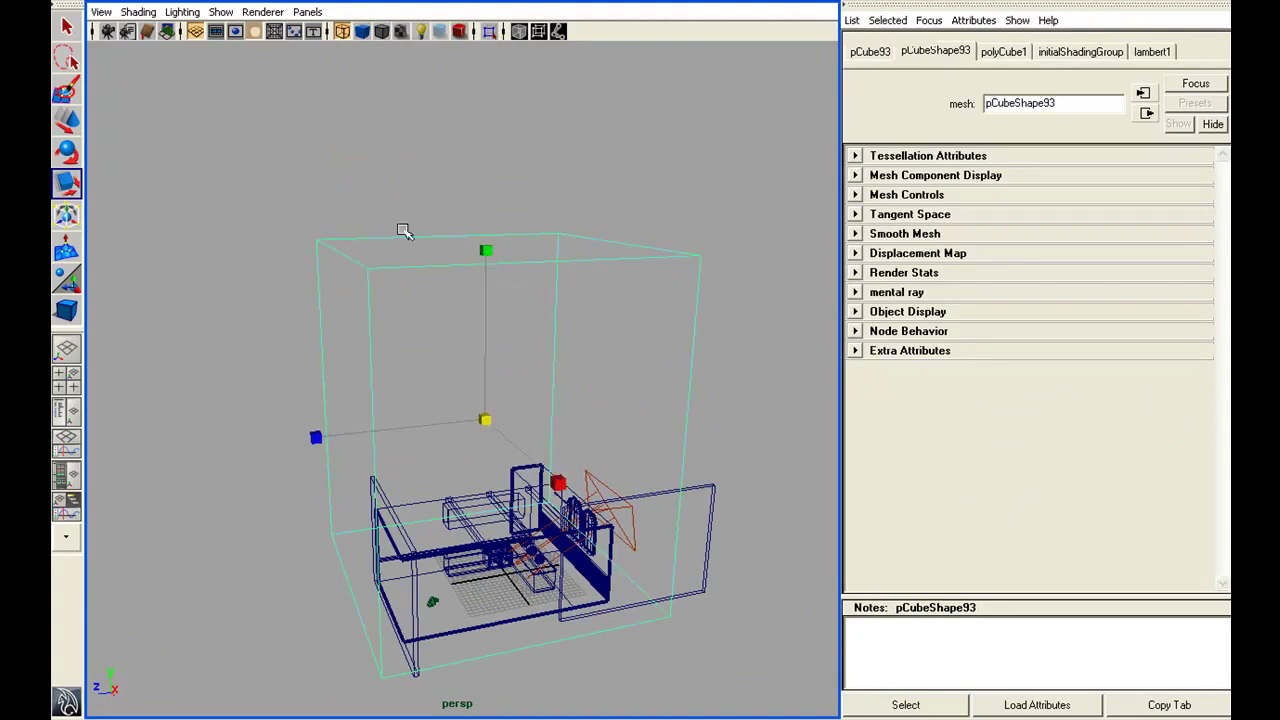
key(F8)
drag(258, 160, 763, 281)
key(w)
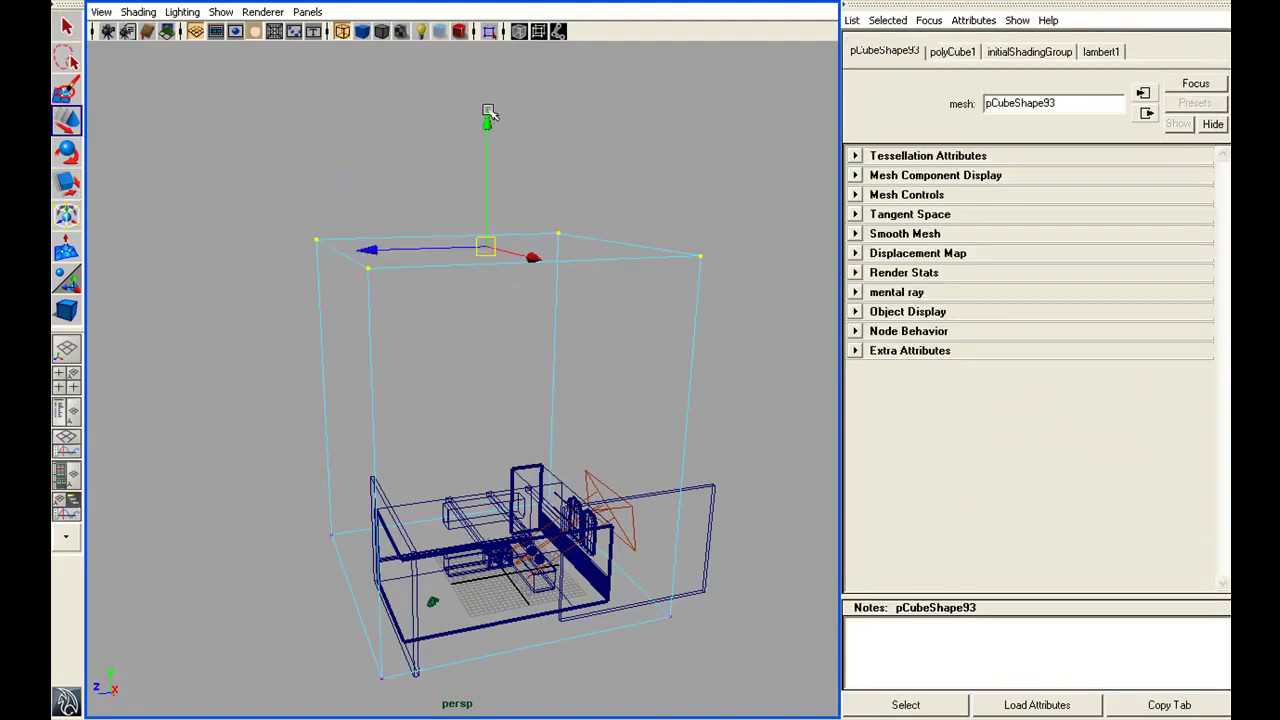
drag(488, 113, 491, 420)
alt+right_drag(491, 420, 616, 420)
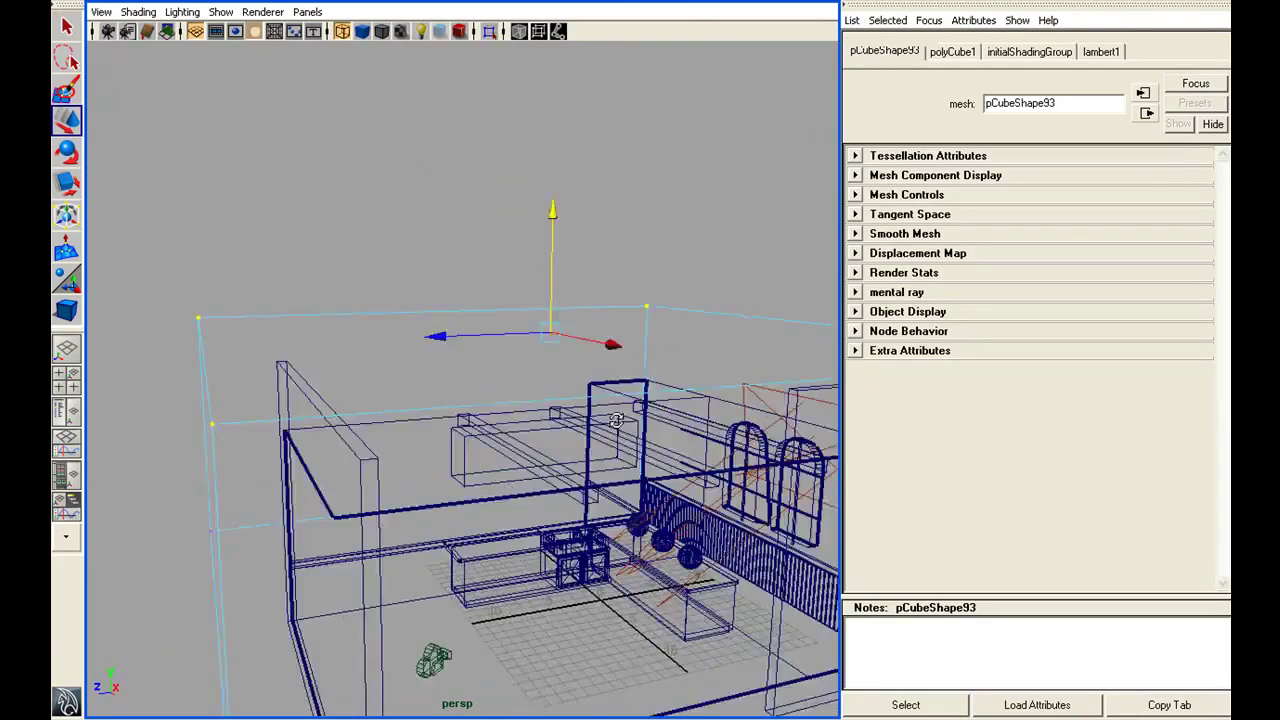
alt+drag(616, 420, 583, 345)
drag(531, 184, 532, 257)
Move the cube's vertices at the end opposite the windows inward along Z, close to the outer wall
alt+right_drag(532, 257, 308, 308)
drag(308, 308, 404, 552)
alt+drag(404, 552, 370, 556)
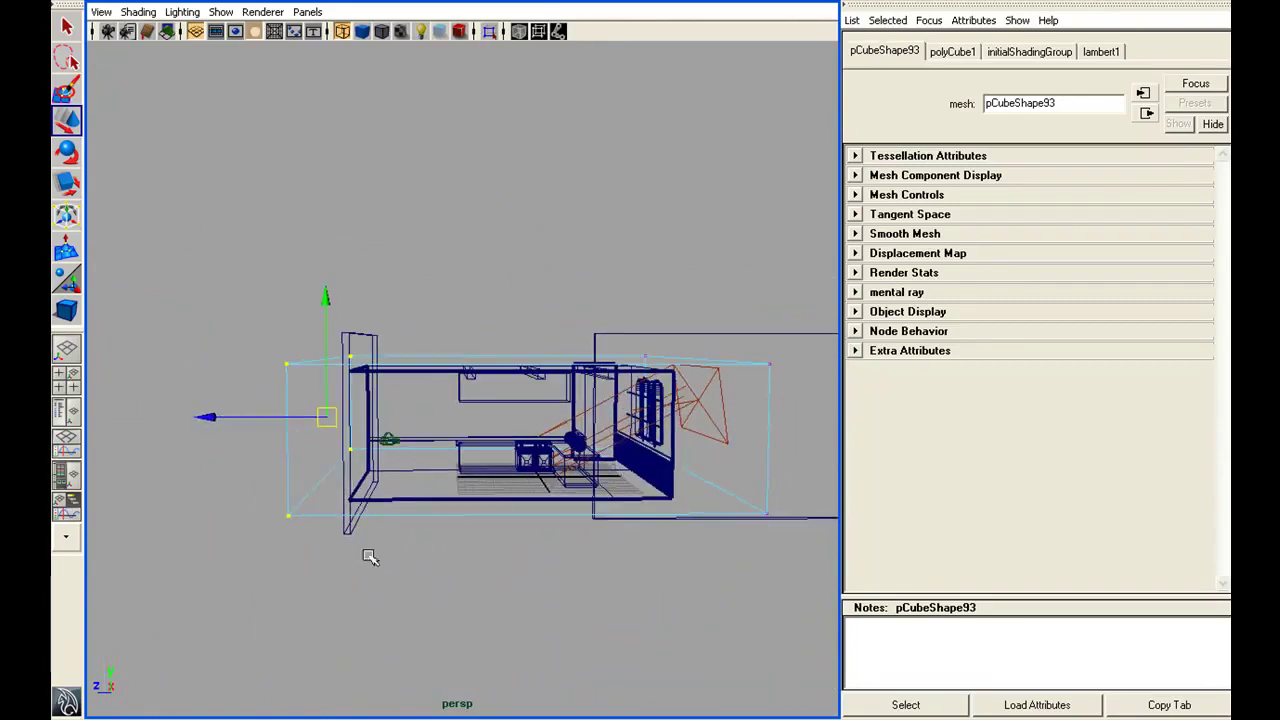
drag(237, 434, 500, 380)
Adjust the cube's window-side vertices along Z so that end sits just beyond the window wall
drag(549, 280, 645, 587)
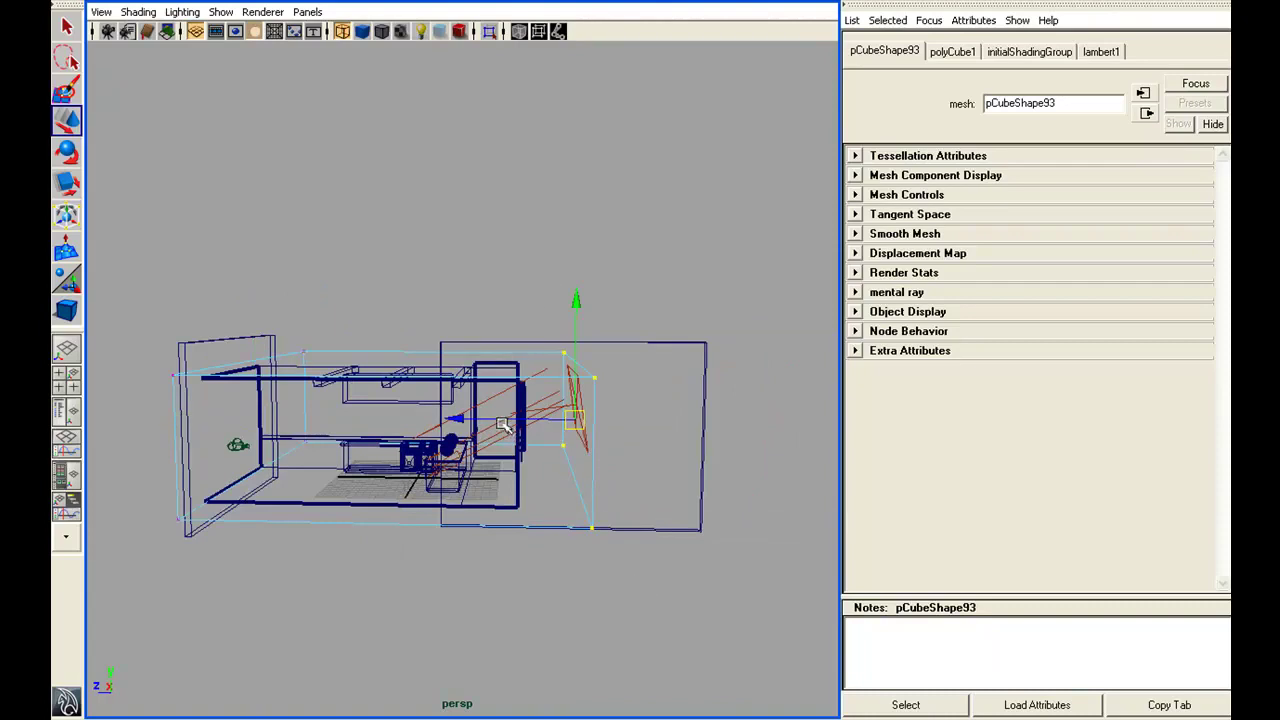
click(468, 418)
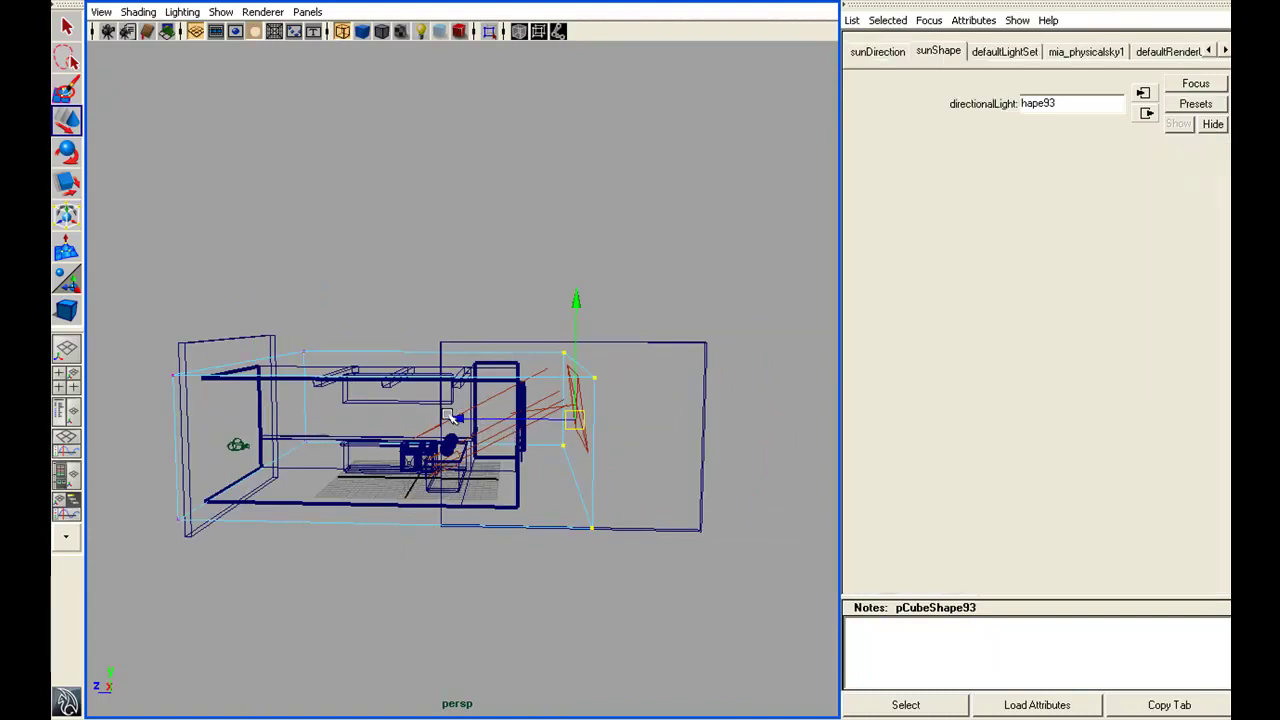
click(593, 406)
alt+drag(548, 300, 529, 357)
right_drag(571, 357, 515, 357)
drag(538, 318, 635, 650)
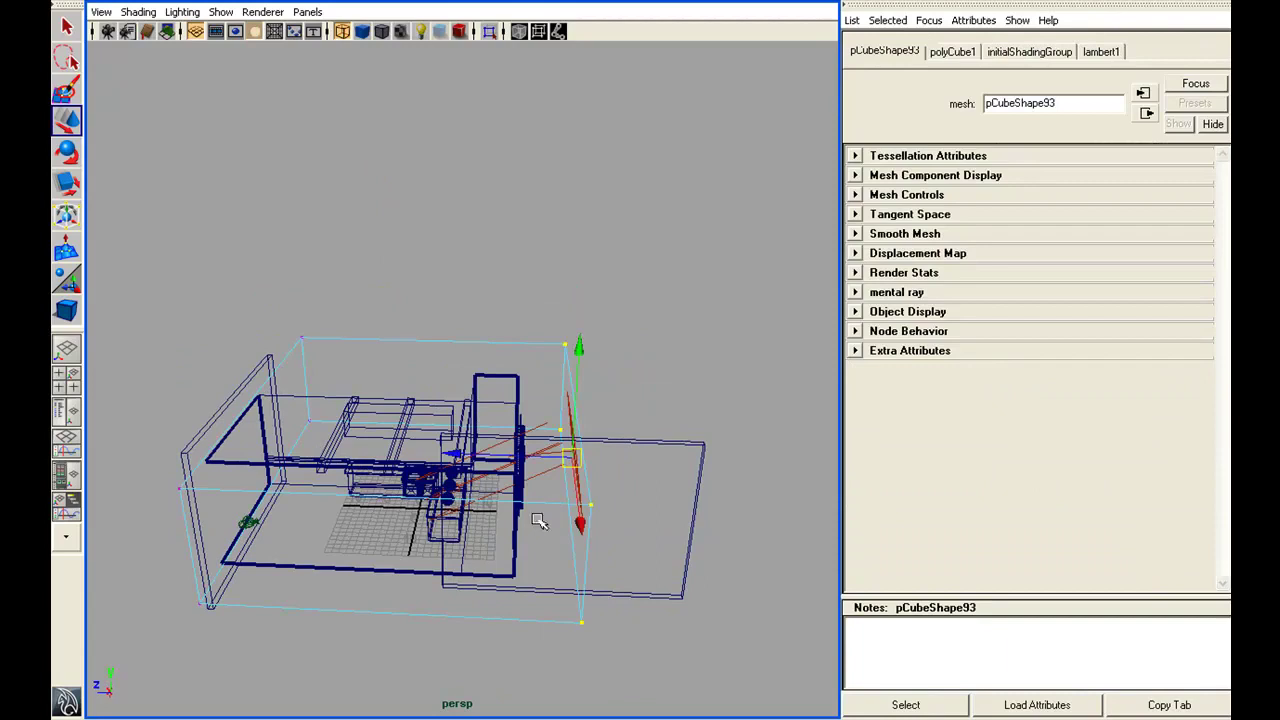
alt+drag(440, 452, 538, 500)
alt+middle_drag(538, 500, 506, 440)
alt+drag(506, 440, 532, 496)
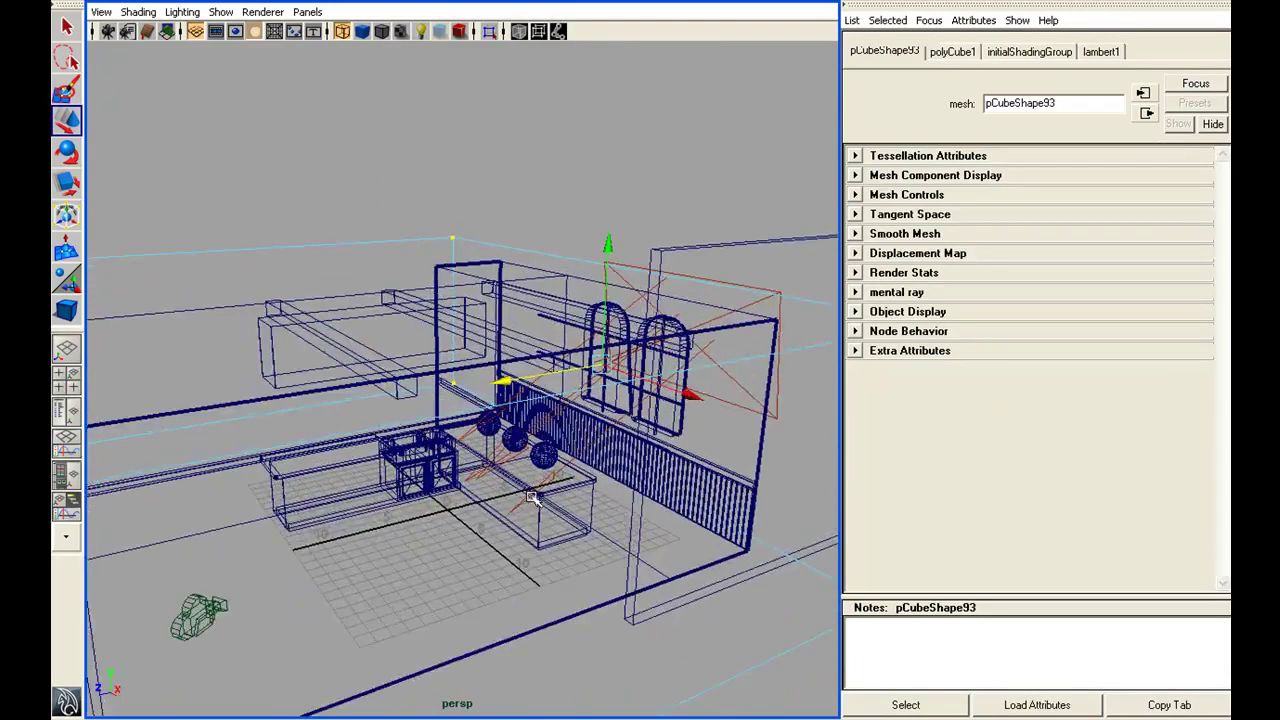
Return to shaded display and object mode, and assign a new Lambert material to the enclosing cube
key(5)
mouse_move(641, 640)
alt+mouse_down()
mouse_move(566, 571)
mouse_move(551, 574)
mouse_move(566, 584)
alt+mouse_up()
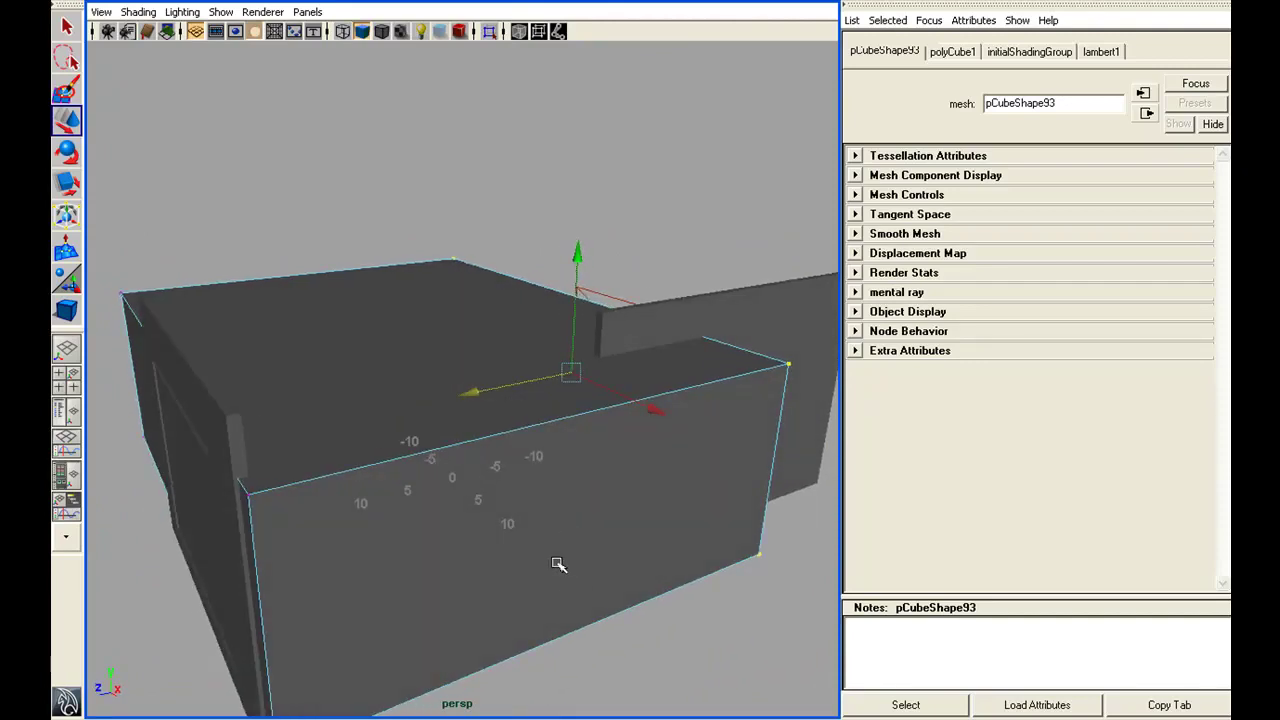
key(F8)
alt+drag(520, 543, 666, 486)
right_click(677, 477)
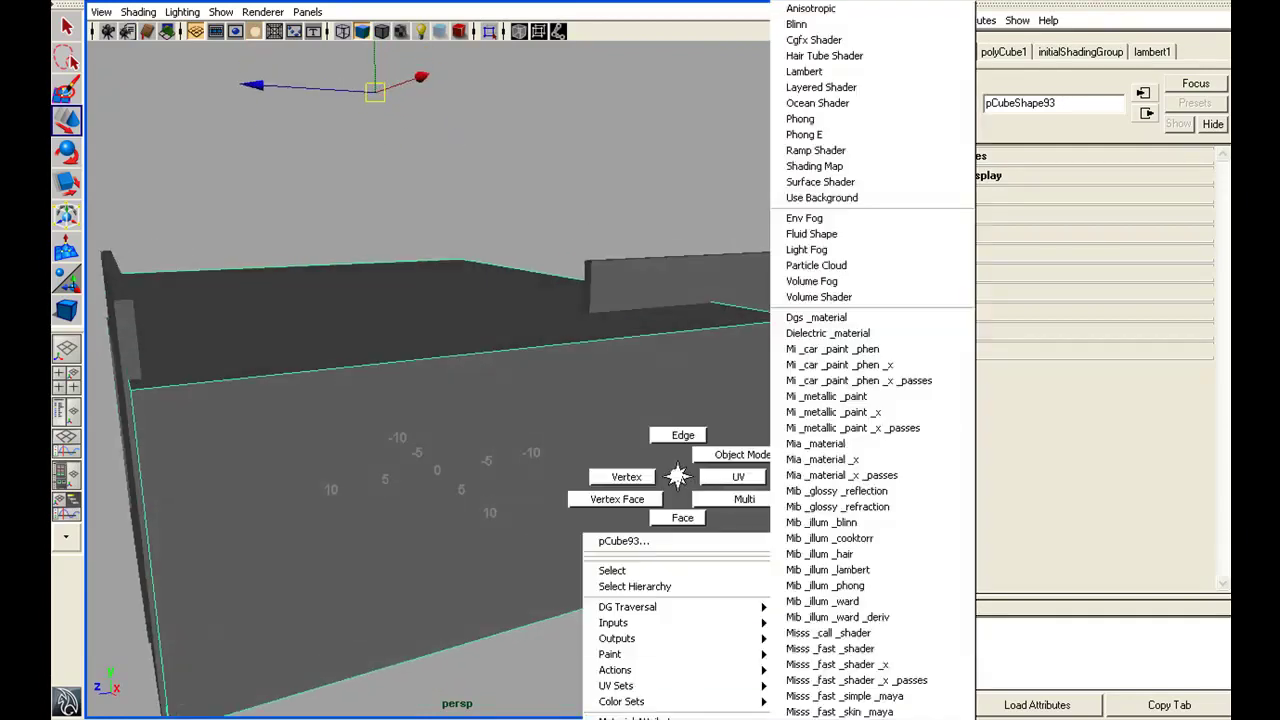
mouse_move(690, 719)
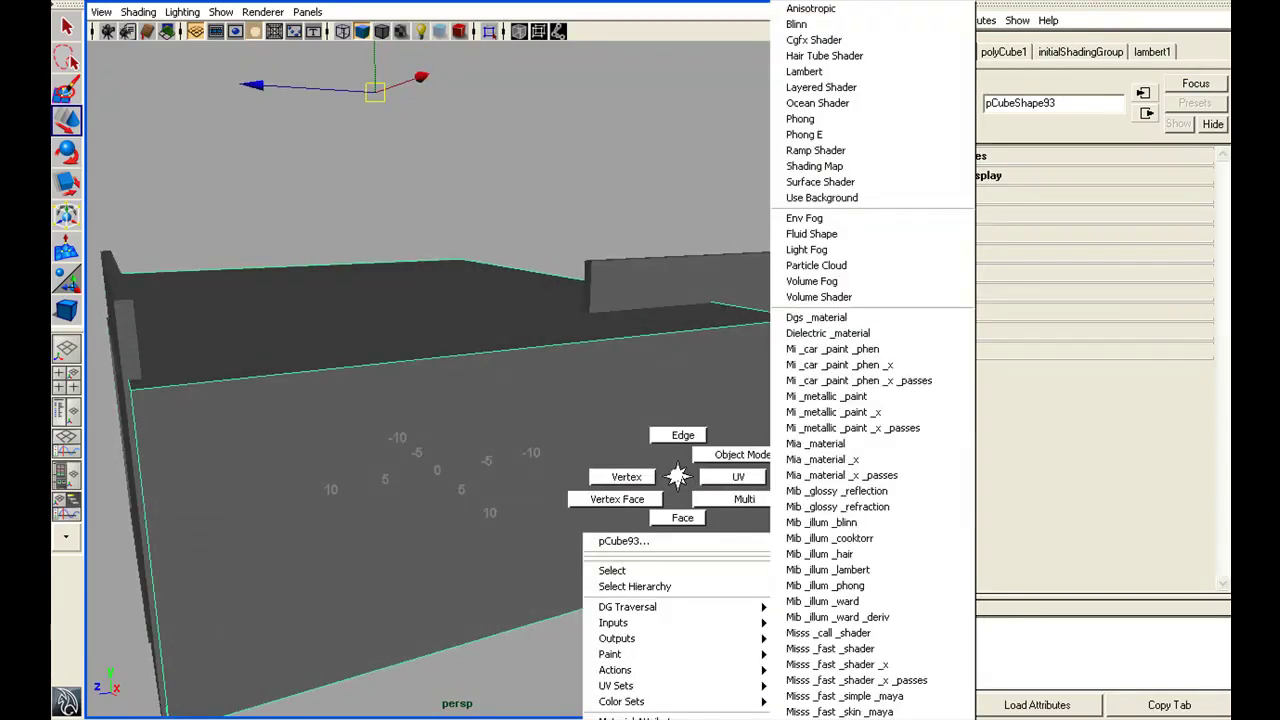
click(805, 72)
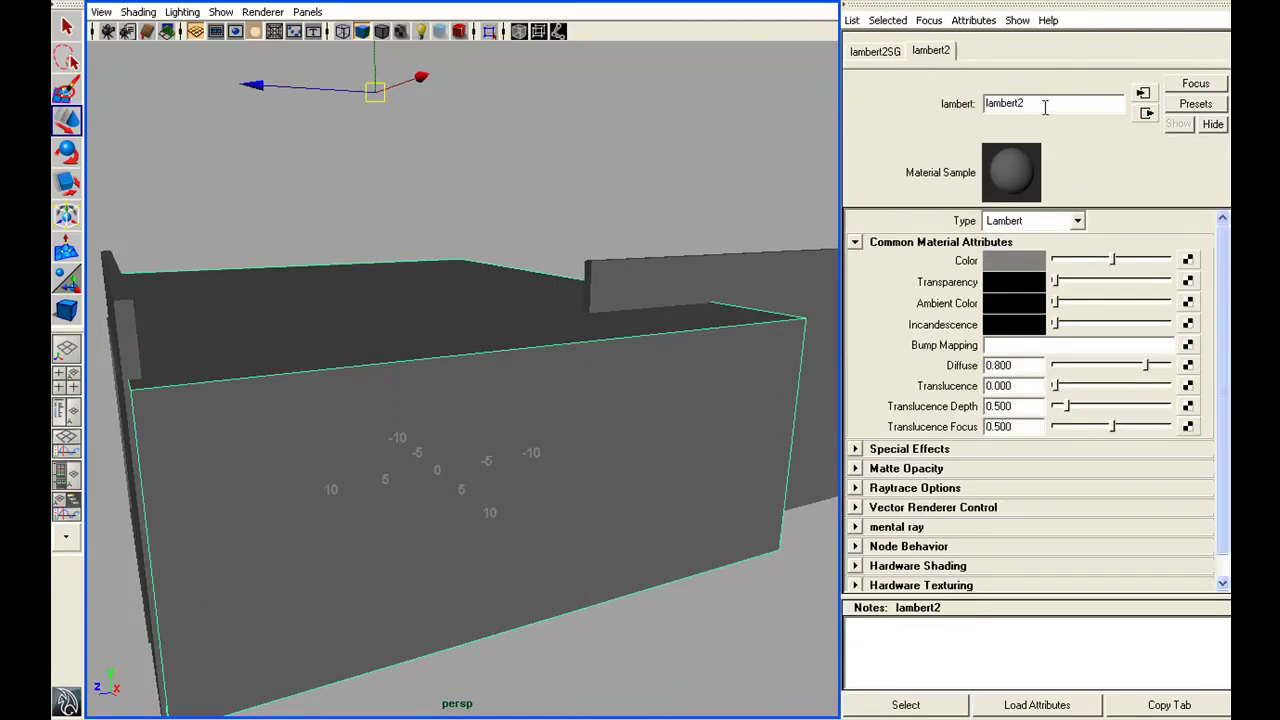
double_click(1045, 105)
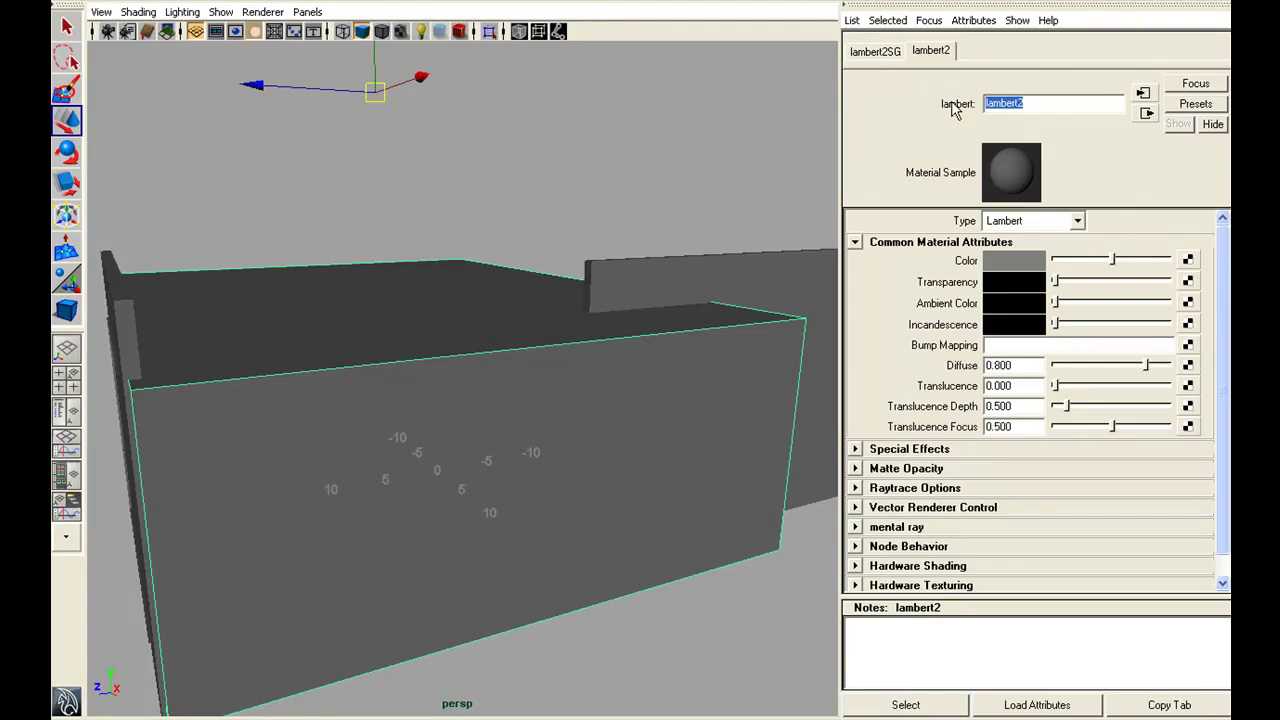
click(1068, 100)
Graph the lambert2 material with its shading group in the Hypershade and enlarge the work area
click(610, 22)
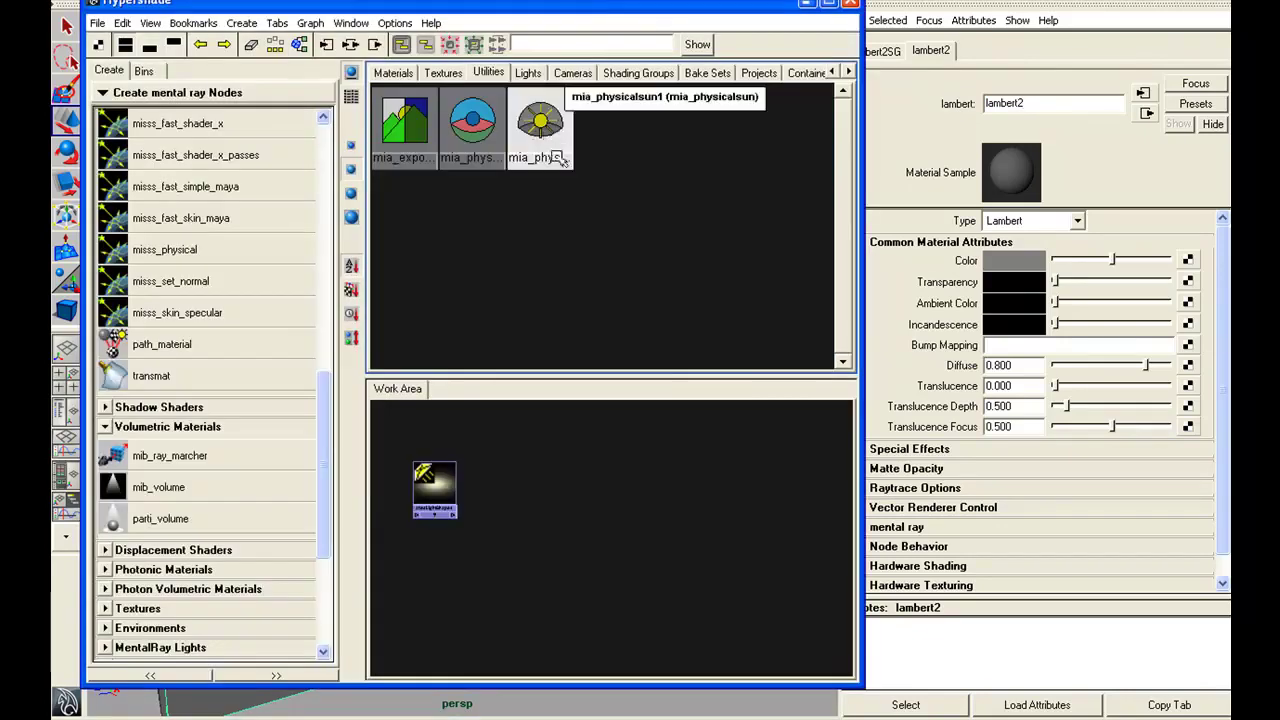
click(410, 74)
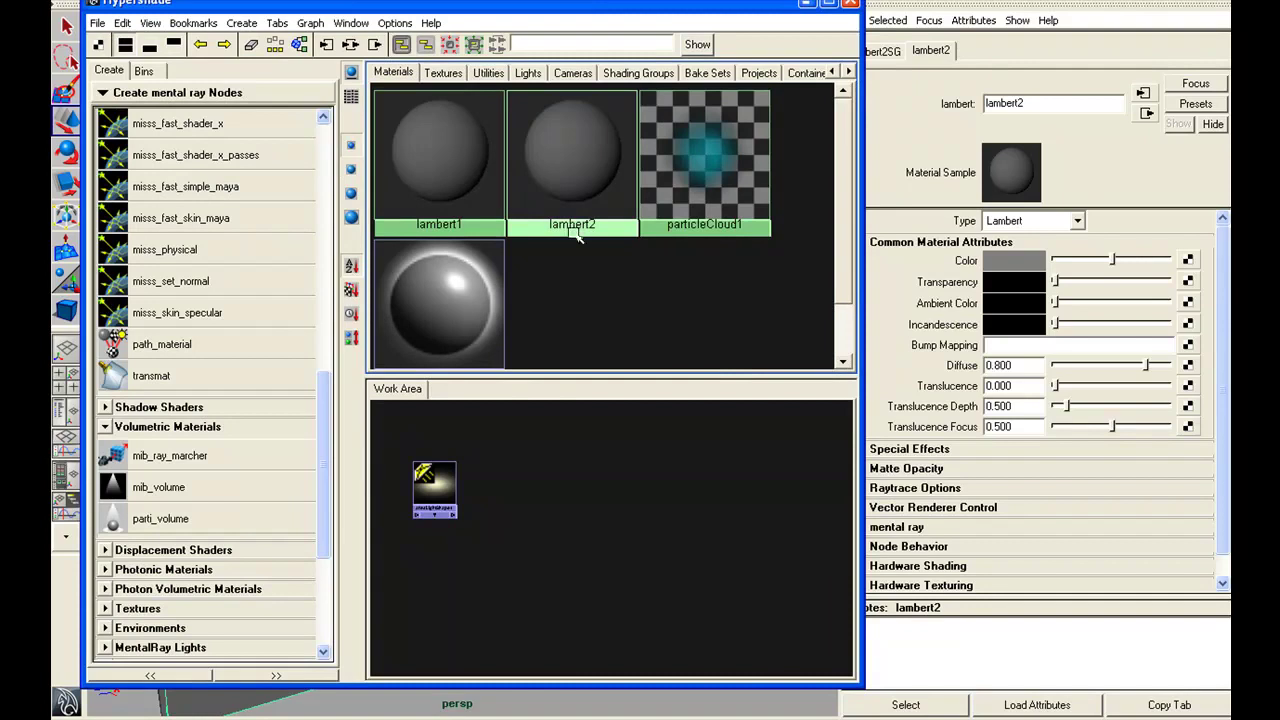
right_drag(568, 147, 571, 186)
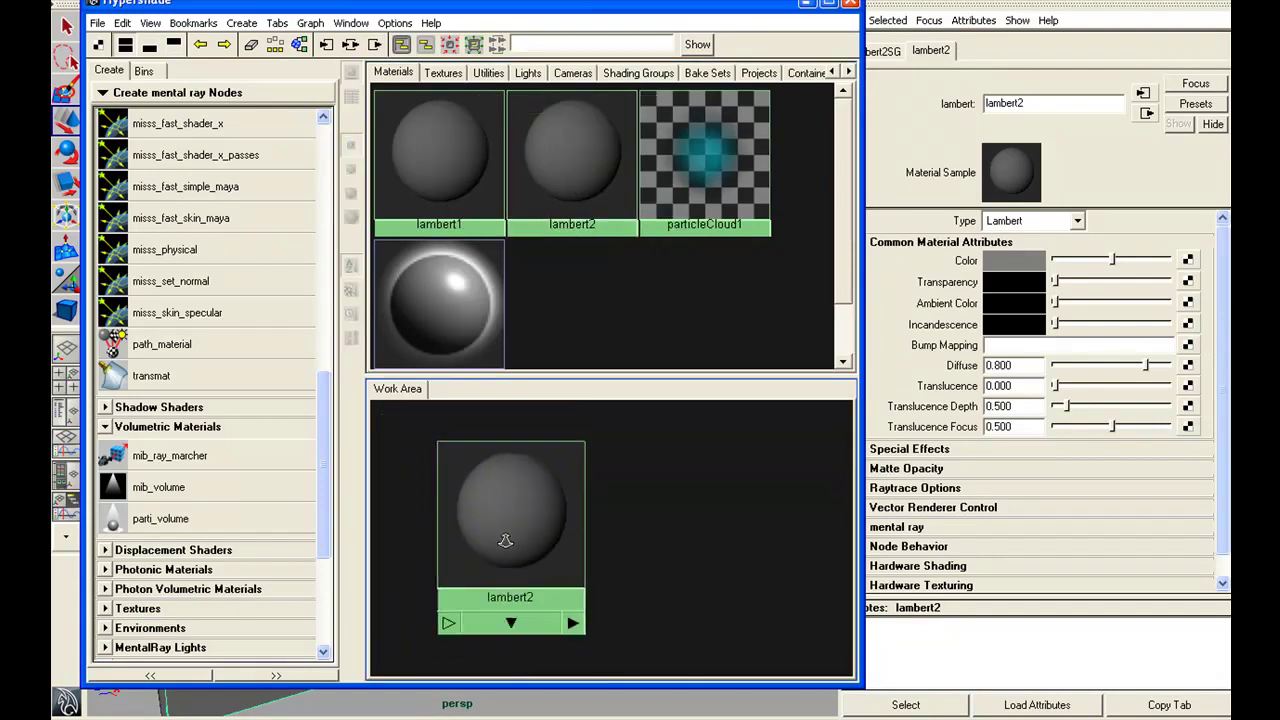
click(350, 44)
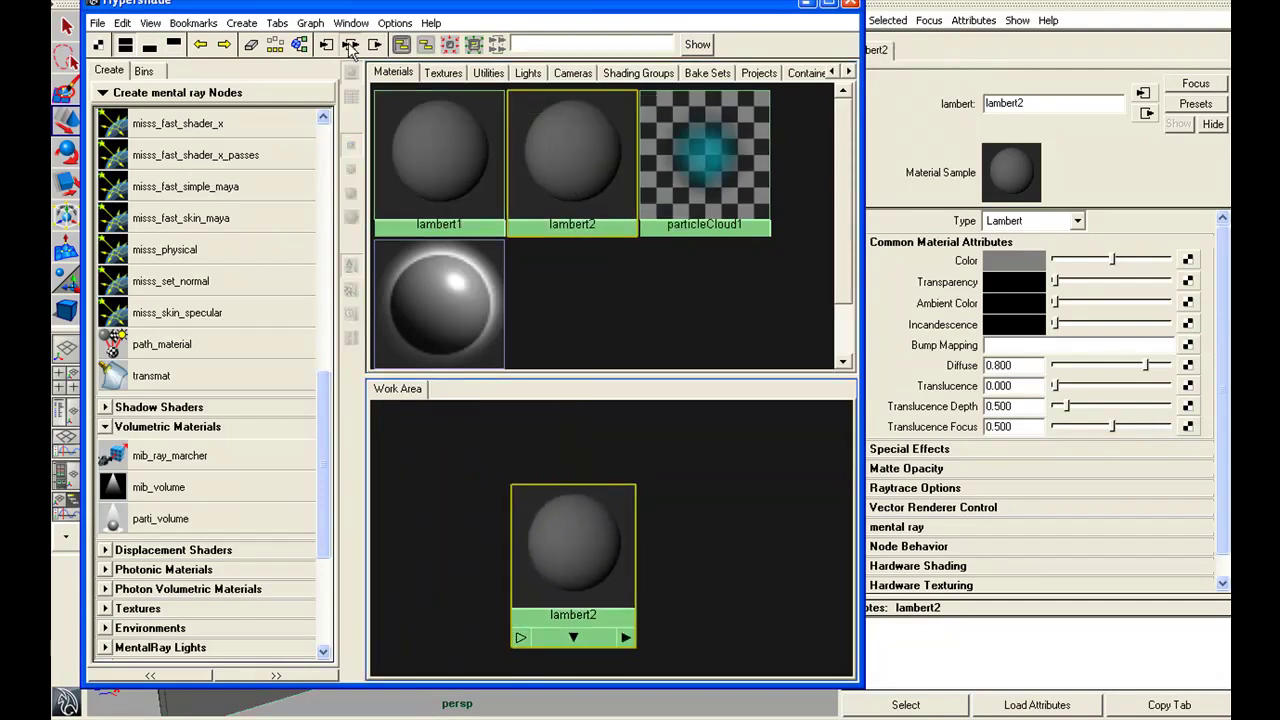
click(650, 550)
alt+right_drag(650, 550, 552, 515)
drag(690, 548, 540, 265)
Create a mental ray transmat node and place it above lambert2 in the work area
scroll(196, 175, up, 3)
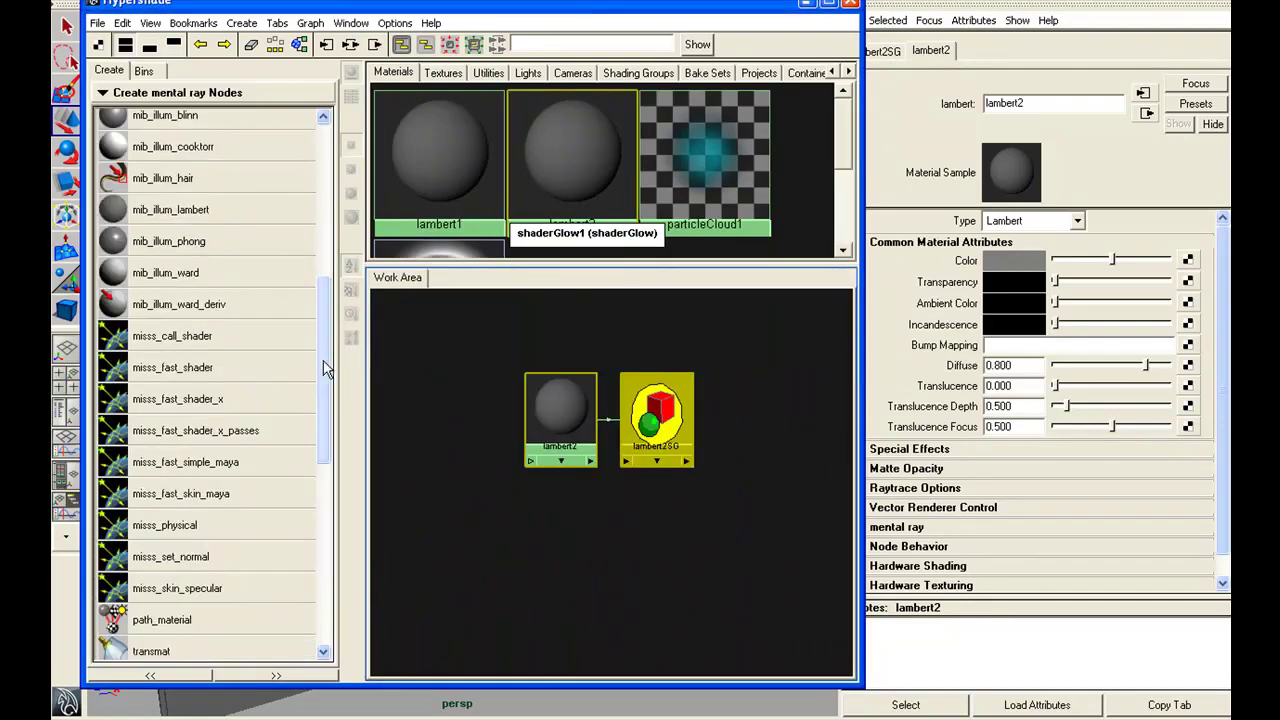
click(188, 100)
click(208, 128)
scroll(317, 212, up, 3)
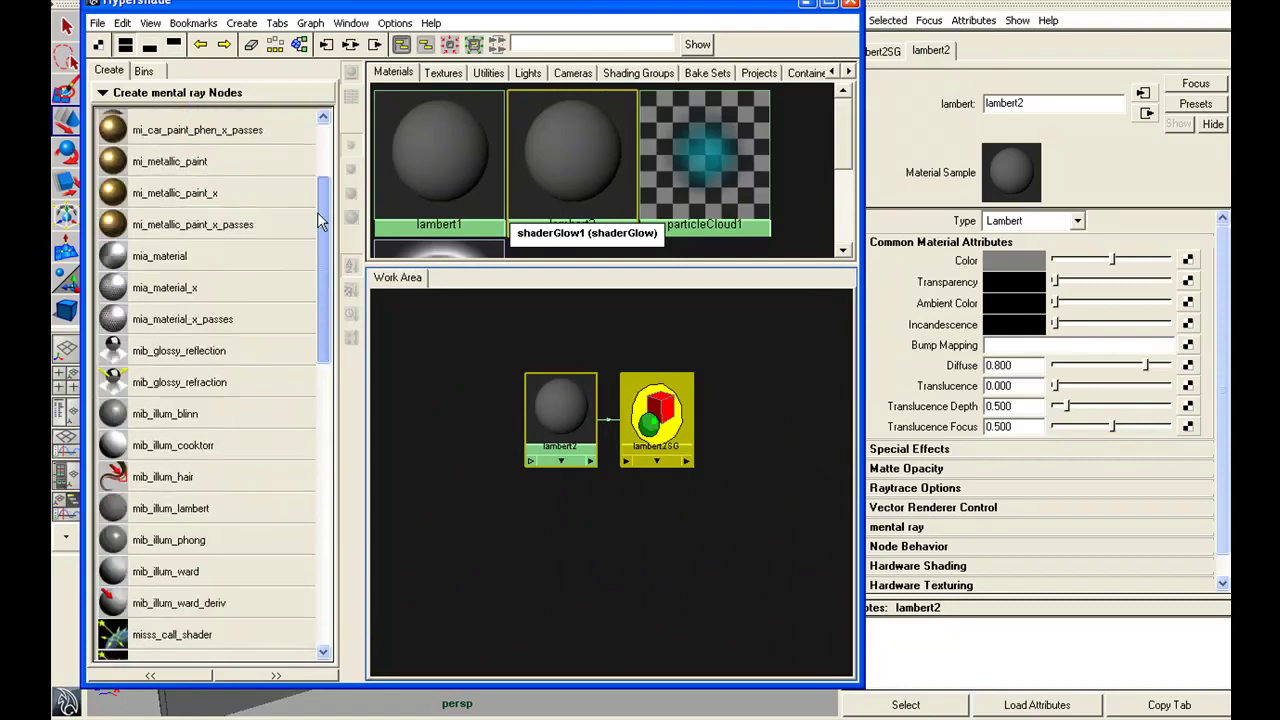
drag(317, 212, 309, 423)
click(182, 352)
drag(407, 349, 461, 343)
Create a parti_volume node below the transmat node and arrange lambert2 between them and its shading group
scroll(222, 480, down, 3)
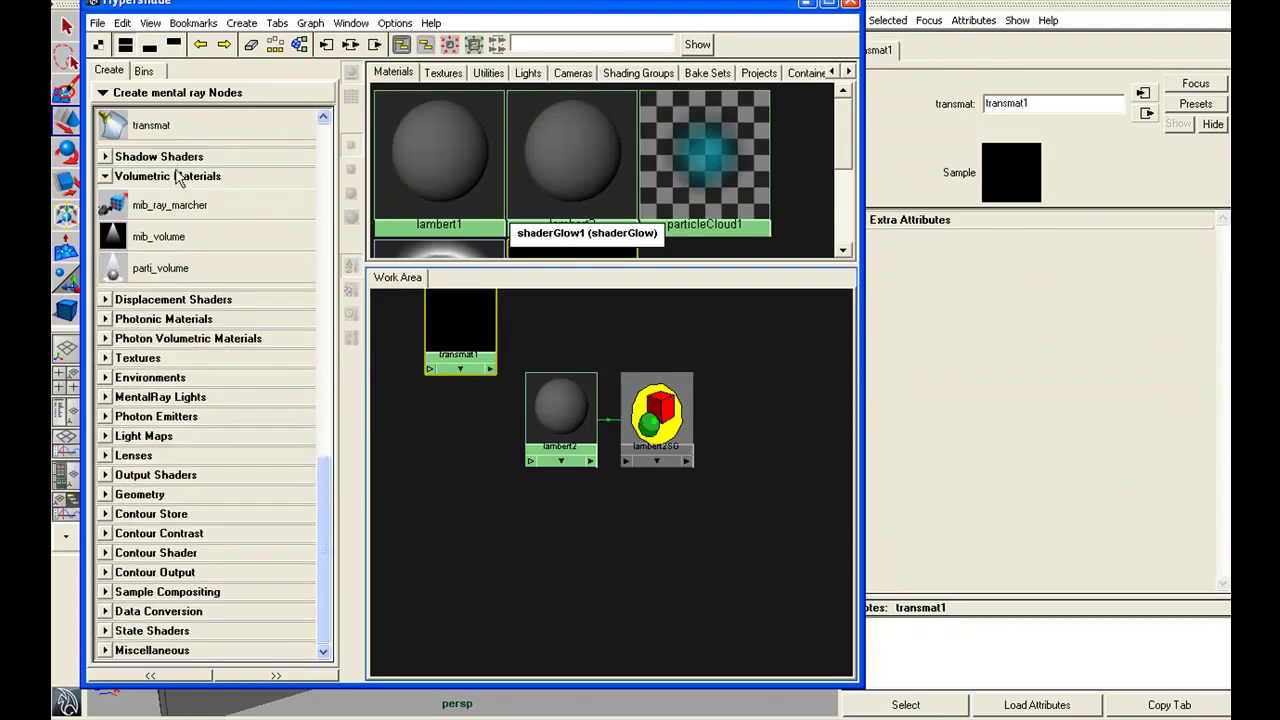
drag(325, 480, 335, 394)
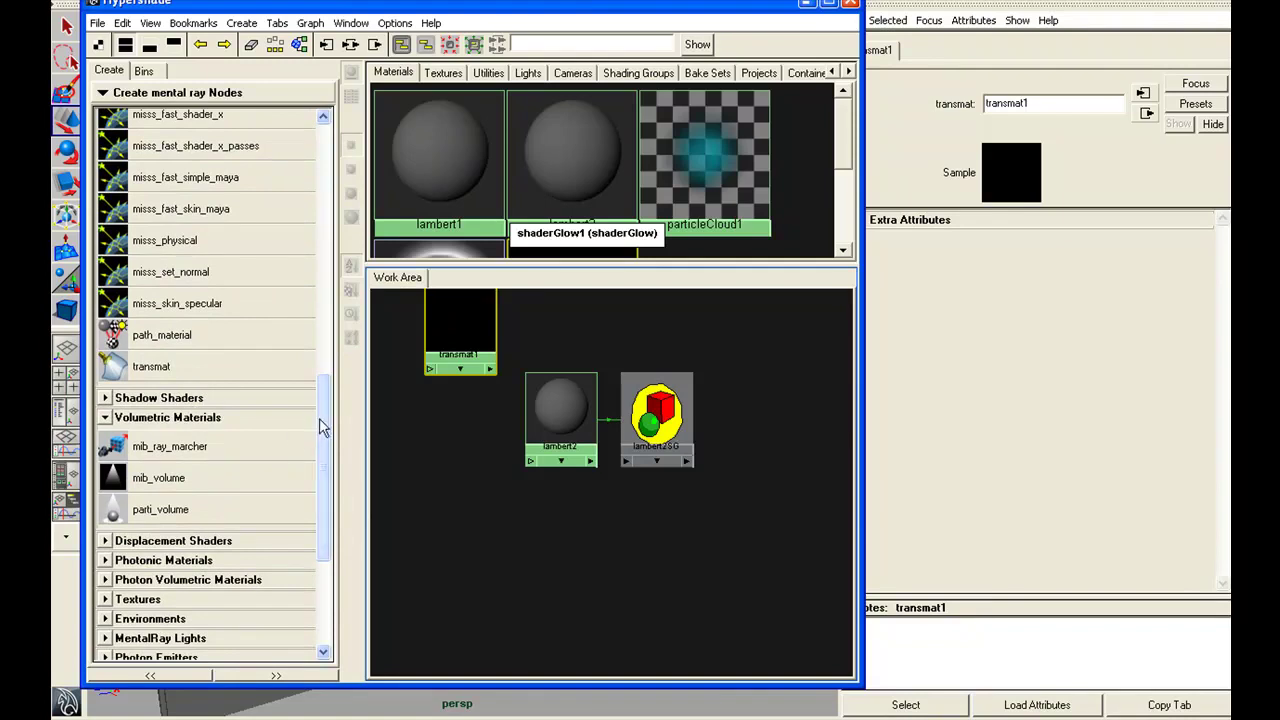
scroll(260, 414, down, 2)
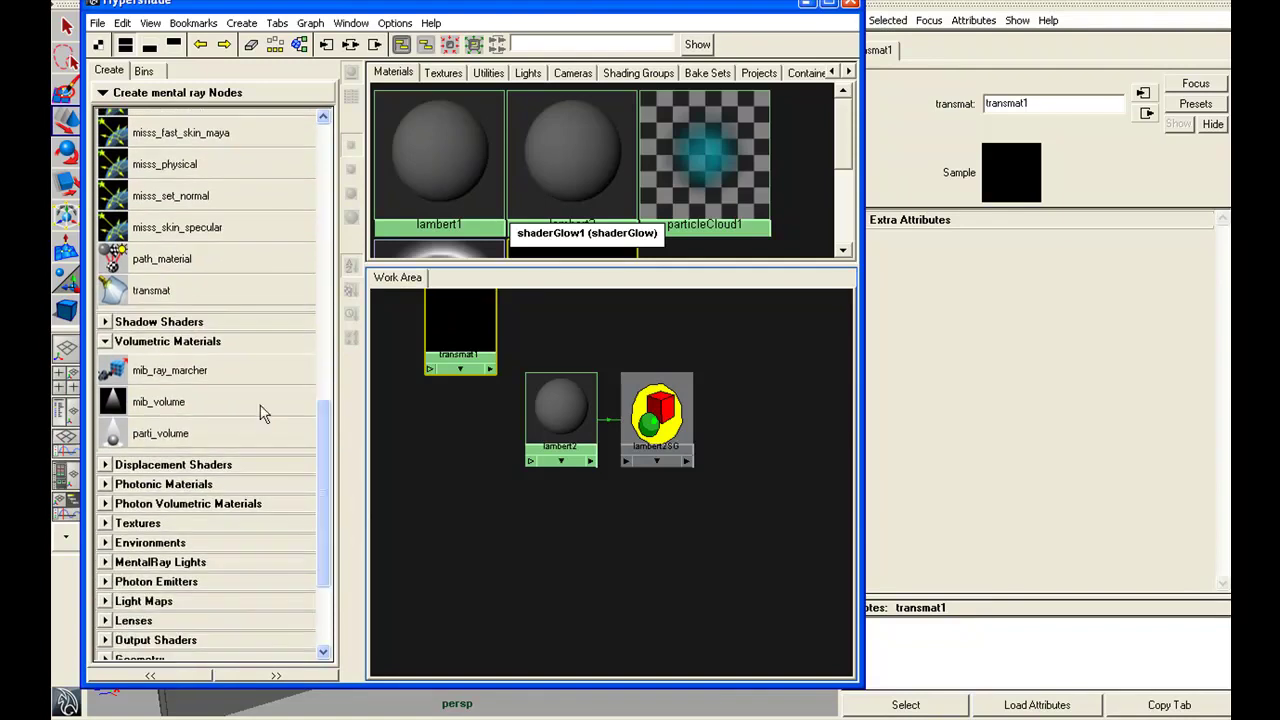
click(160, 434)
drag(410, 456, 460, 456)
mouse_move(745, 503)
alt+middle_down()
mouse_move(774, 489)
mouse_move(751, 523)
alt+middle_up()
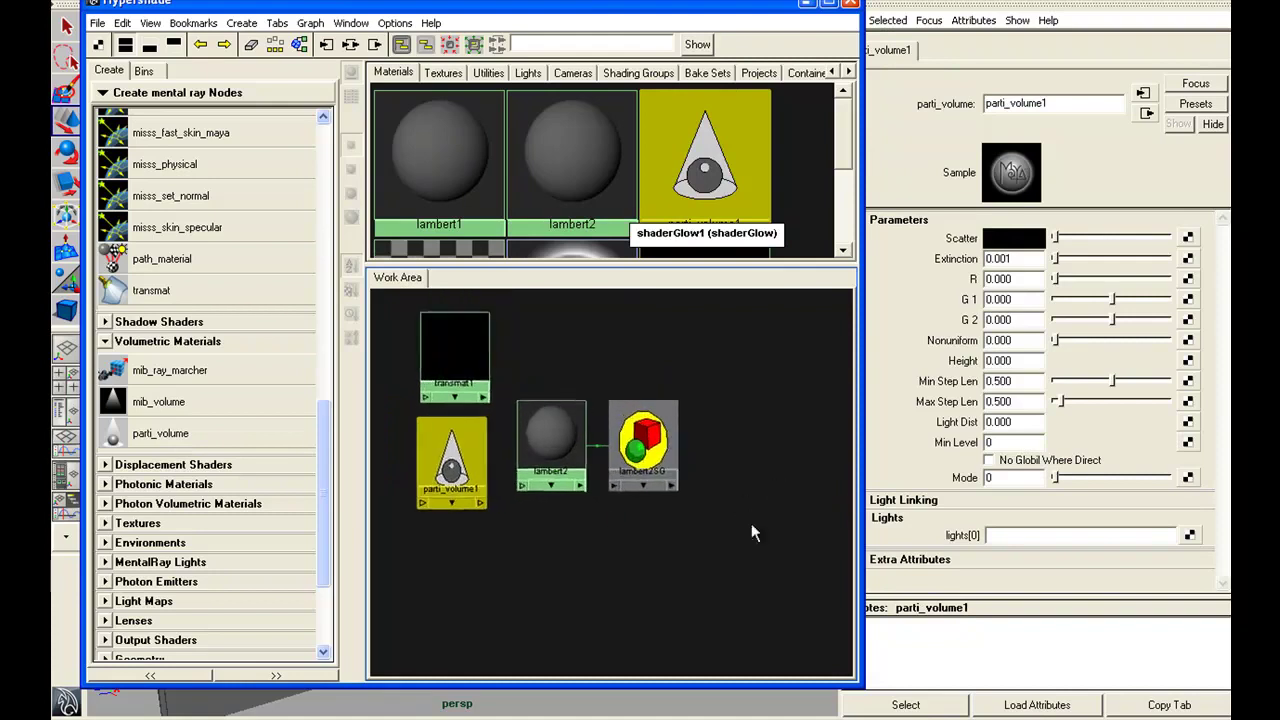
alt+middle_drag(667, 509, 701, 525)
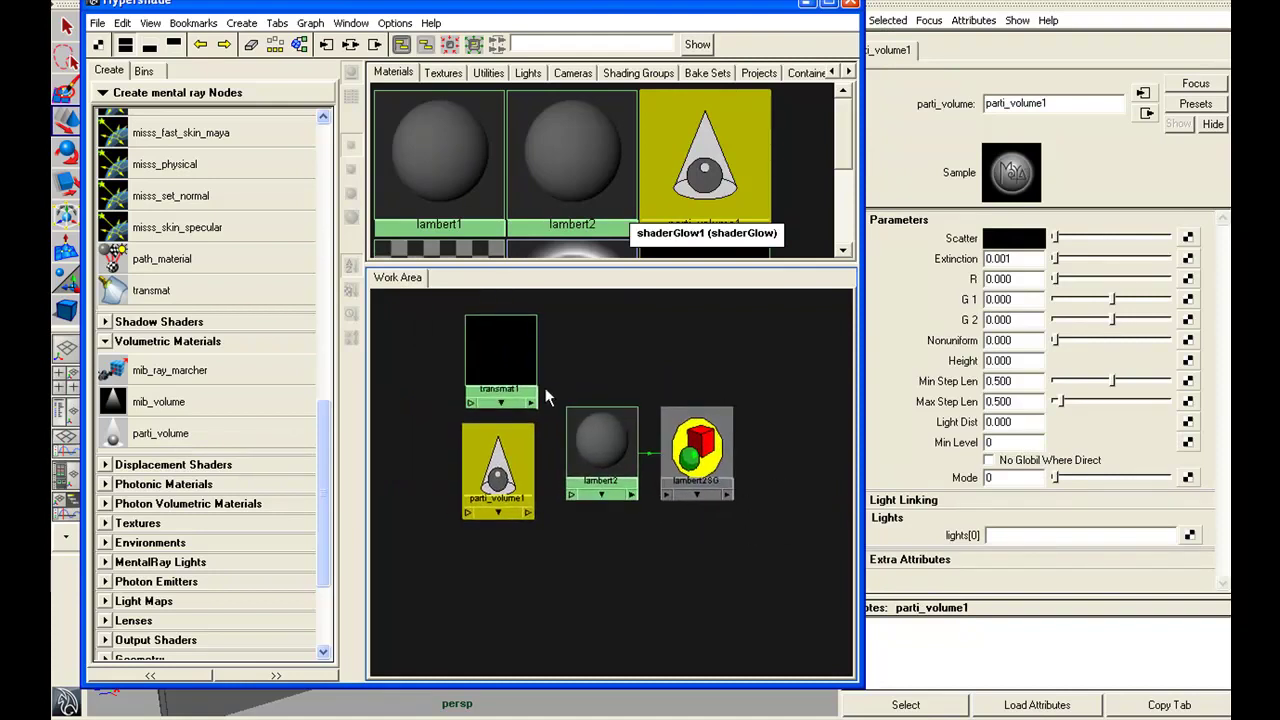
drag(622, 449, 606, 443)
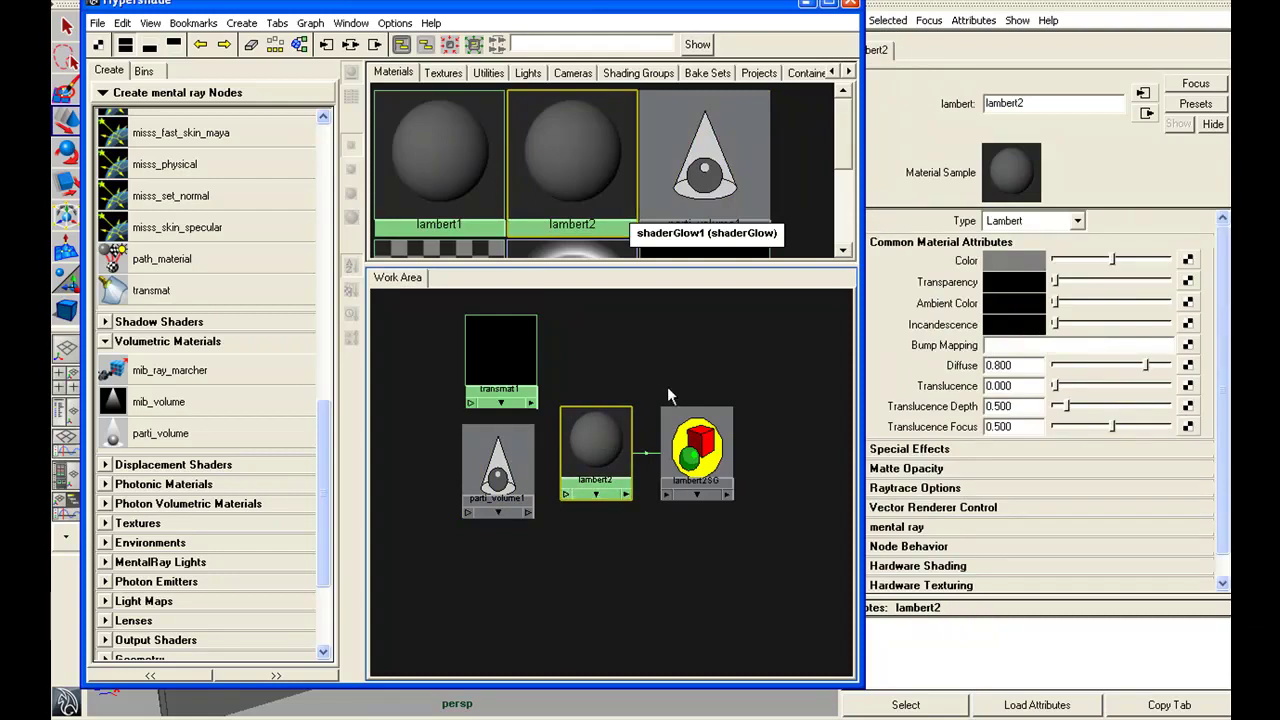
Show the mental ray Custom Shaders attributes of lambert2's shading group, lambert2SG, beside the Hypershade work area
drag(715, 3, 715, 0)
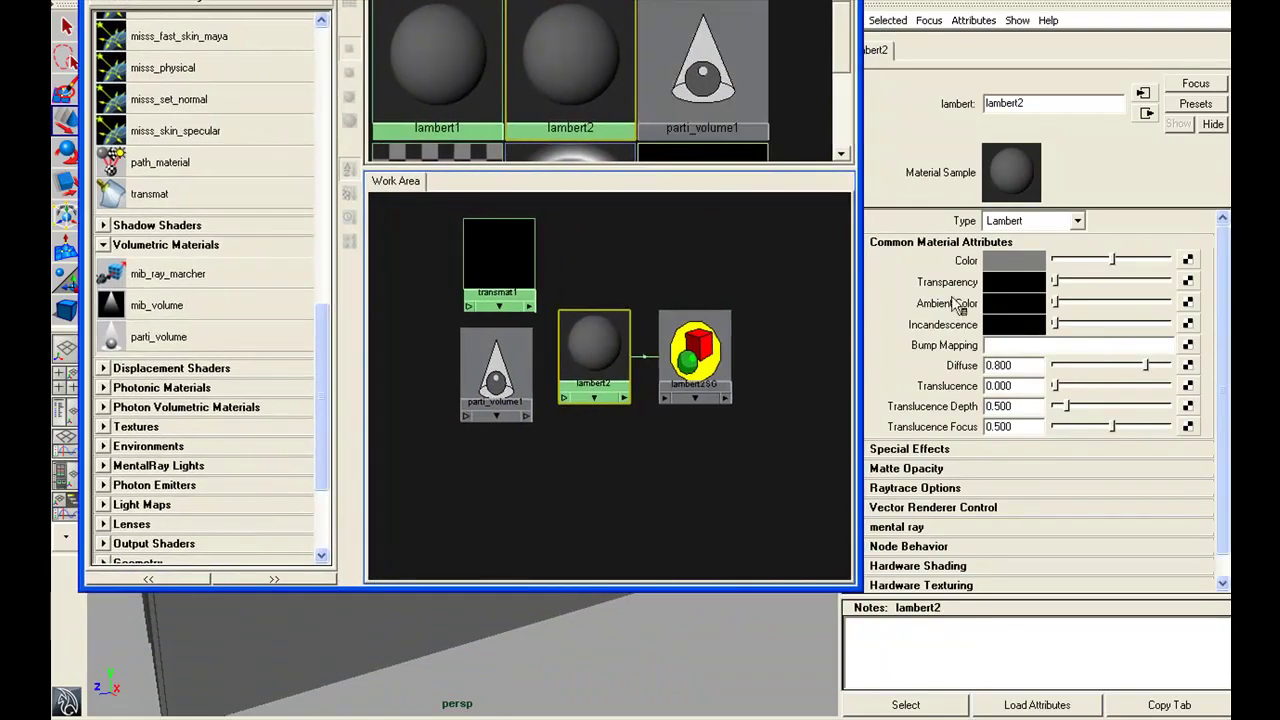
mouse_move(675, 350)
mouse_down()
mouse_move(661, 315)
mouse_move(670, 345)
mouse_up()
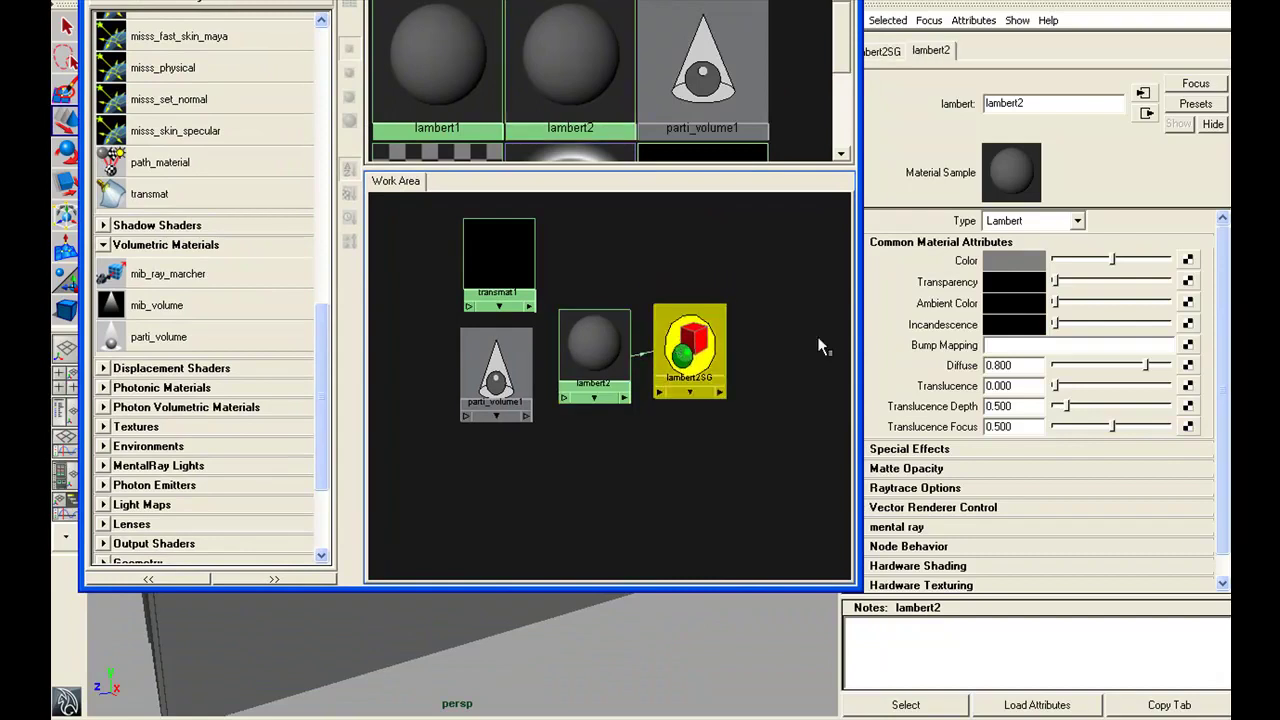
click(691, 352)
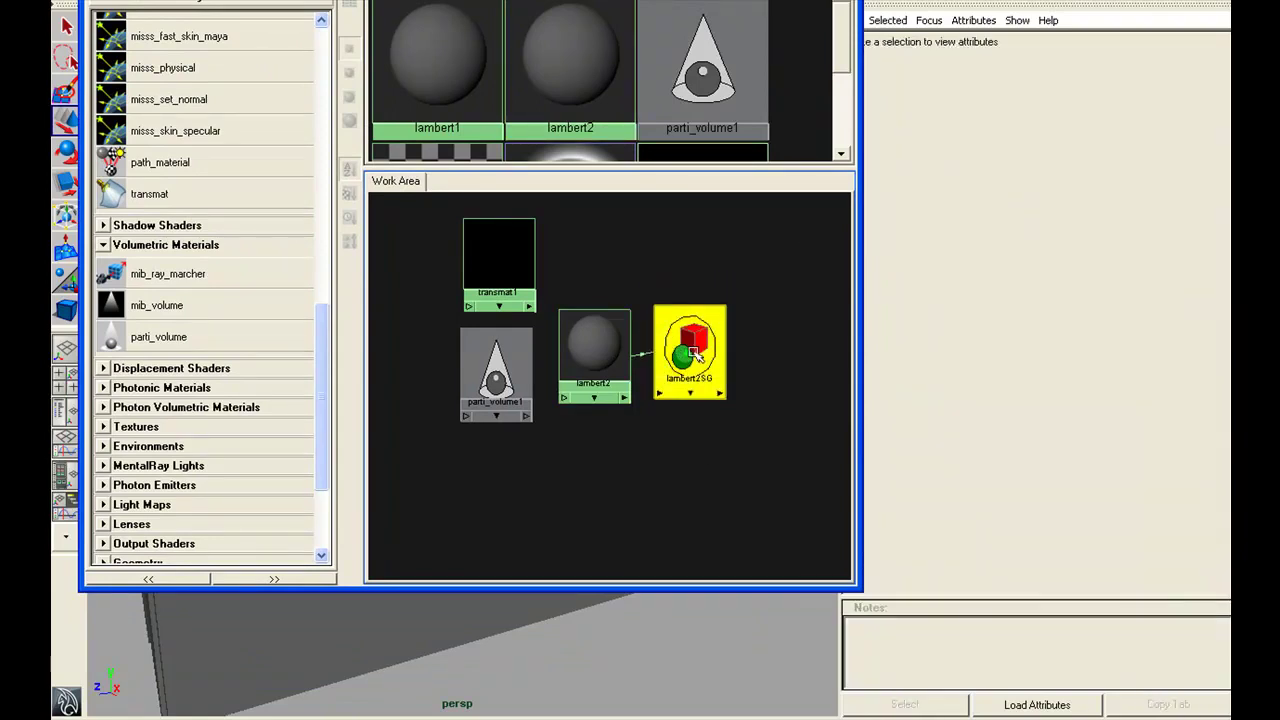
drag(800, 0, 765, 0)
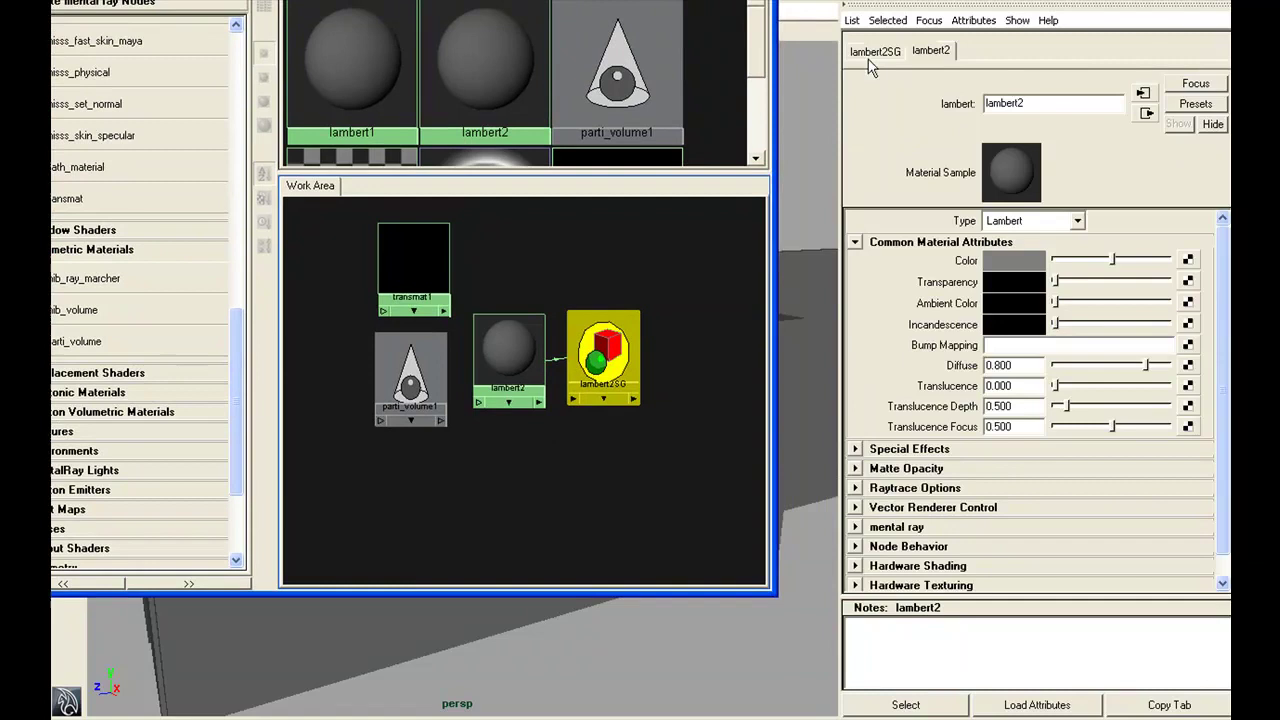
click(872, 52)
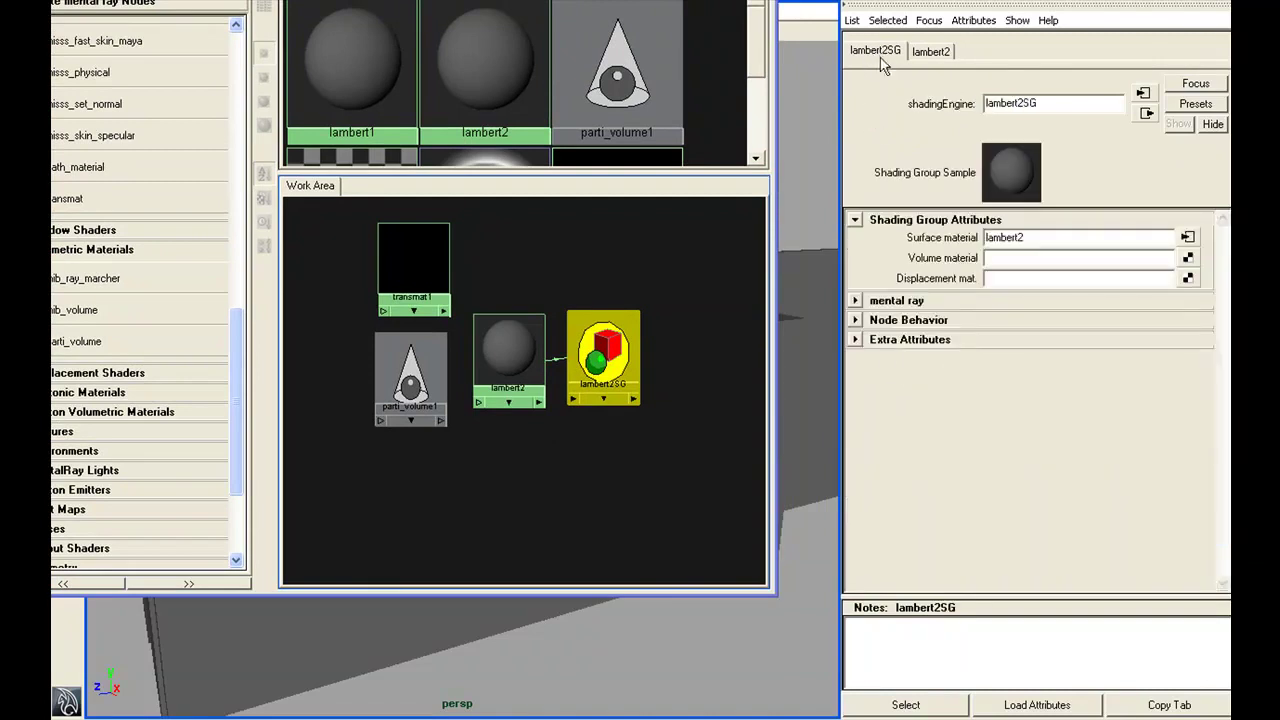
click(856, 300)
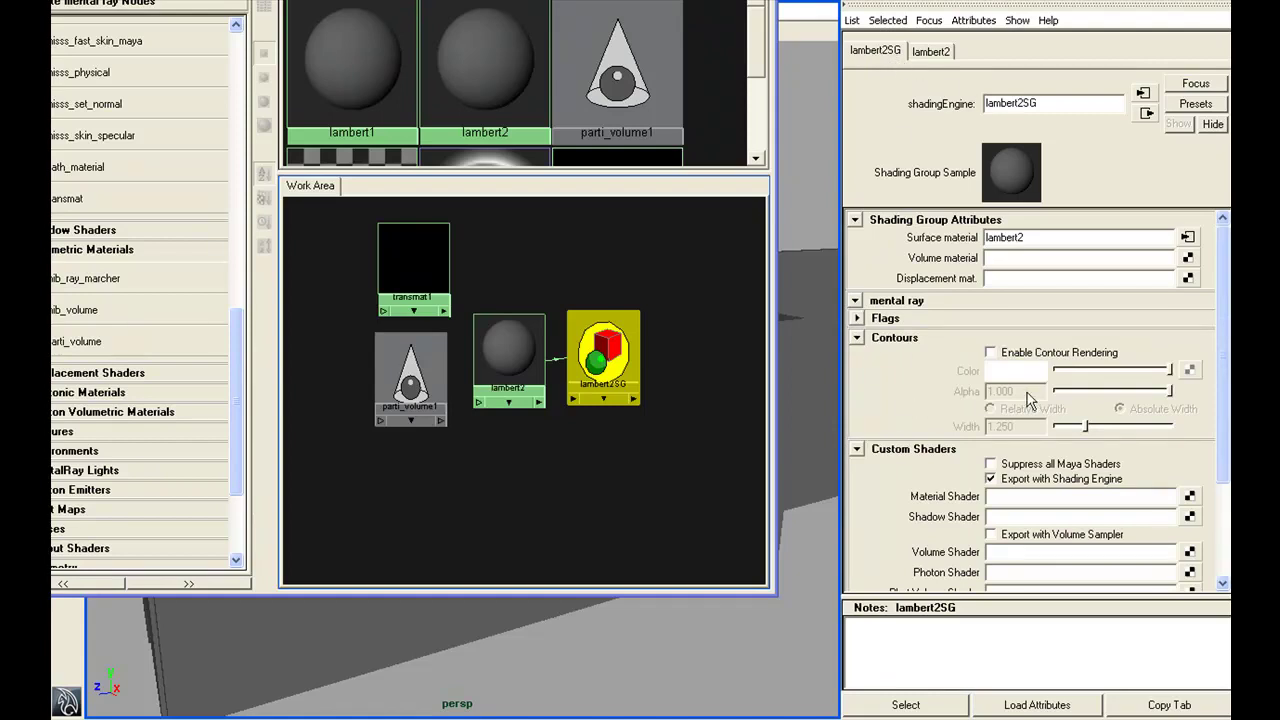
drag(1222, 438, 1220, 528)
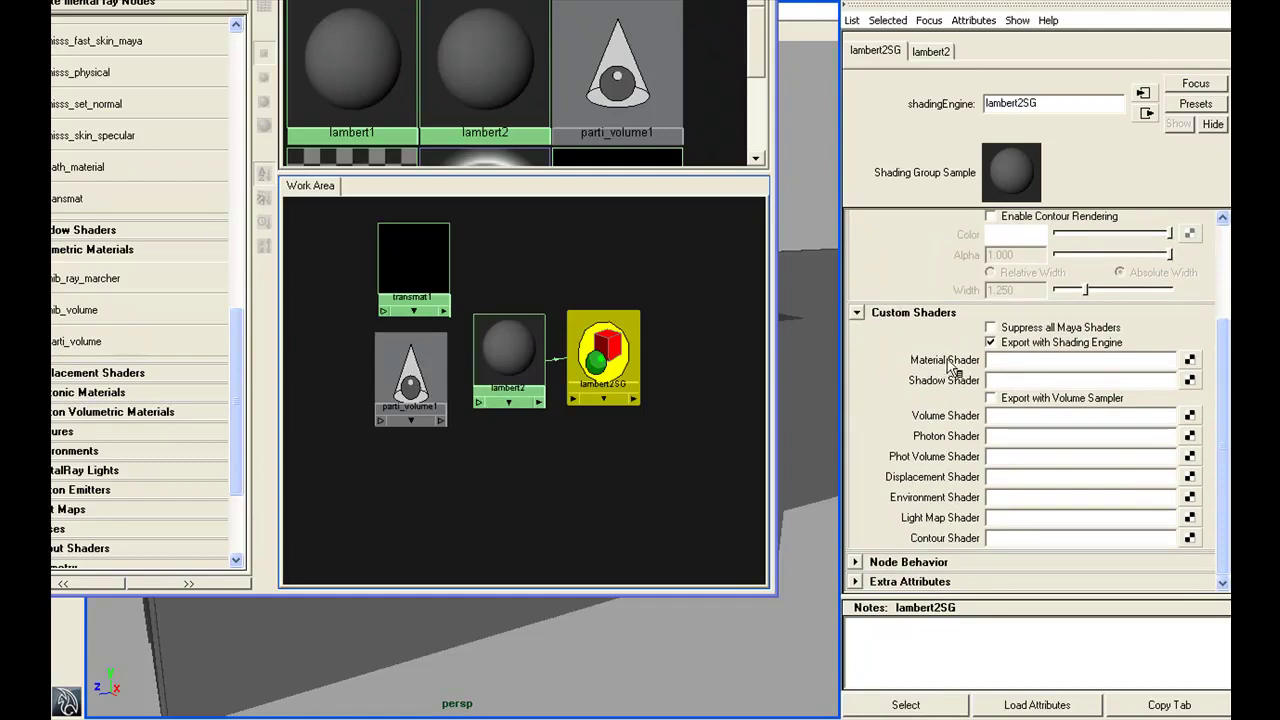
Connect transmat1 as lambert2SG's Material Shader and Shadow Shader, and parti_volume1 as its Volume Shader
mouse_move(416, 286)
middle_down()
mouse_move(594, 292)
mouse_move(920, 360)
middle_up()
middle_drag(404, 290, 925, 392)
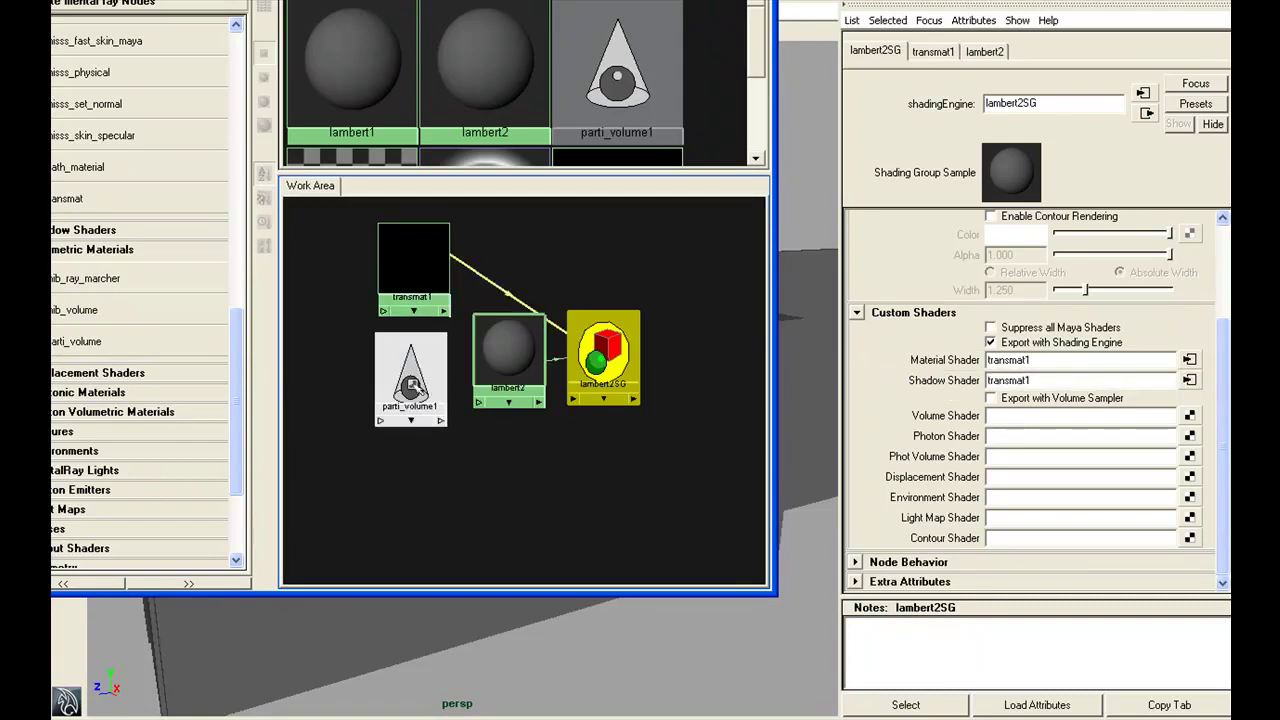
mouse_move(413, 384)
middle_down()
mouse_move(886, 471)
mouse_move(966, 434)
middle_up()
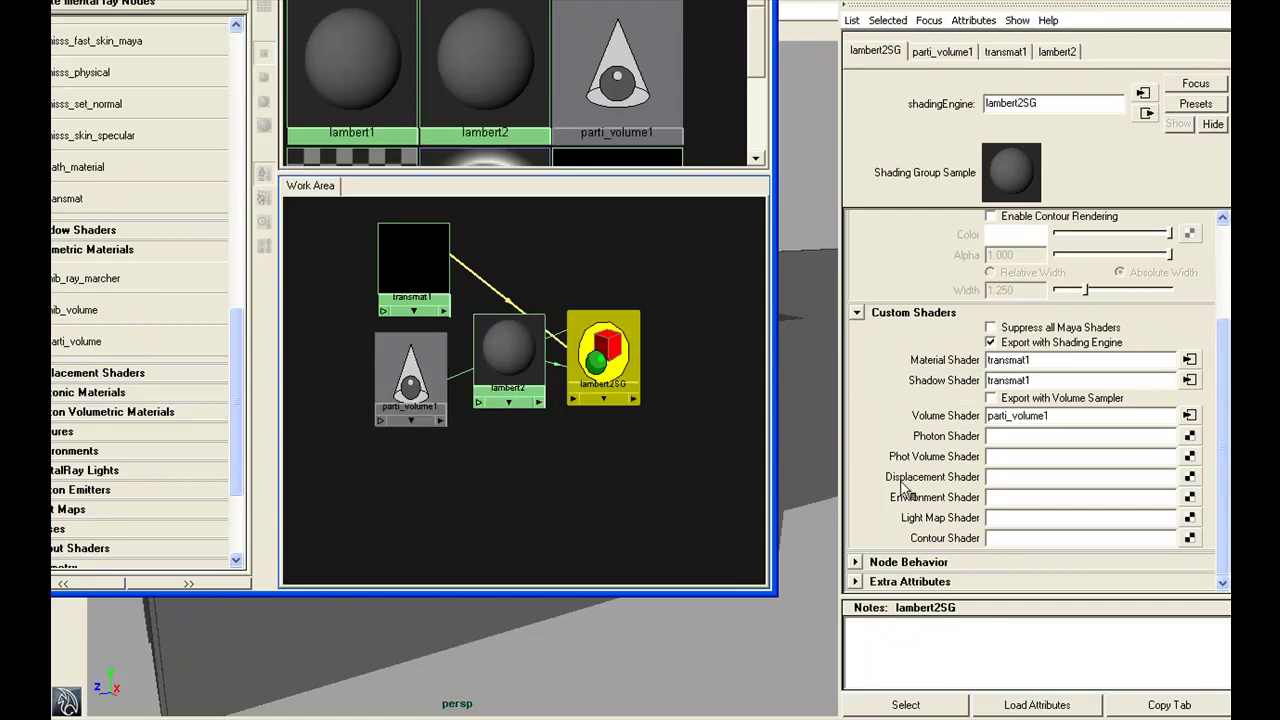
Examine the attributes of the parti_volume1 and transmat1 nodes
drag(619, 0, 768, 0)
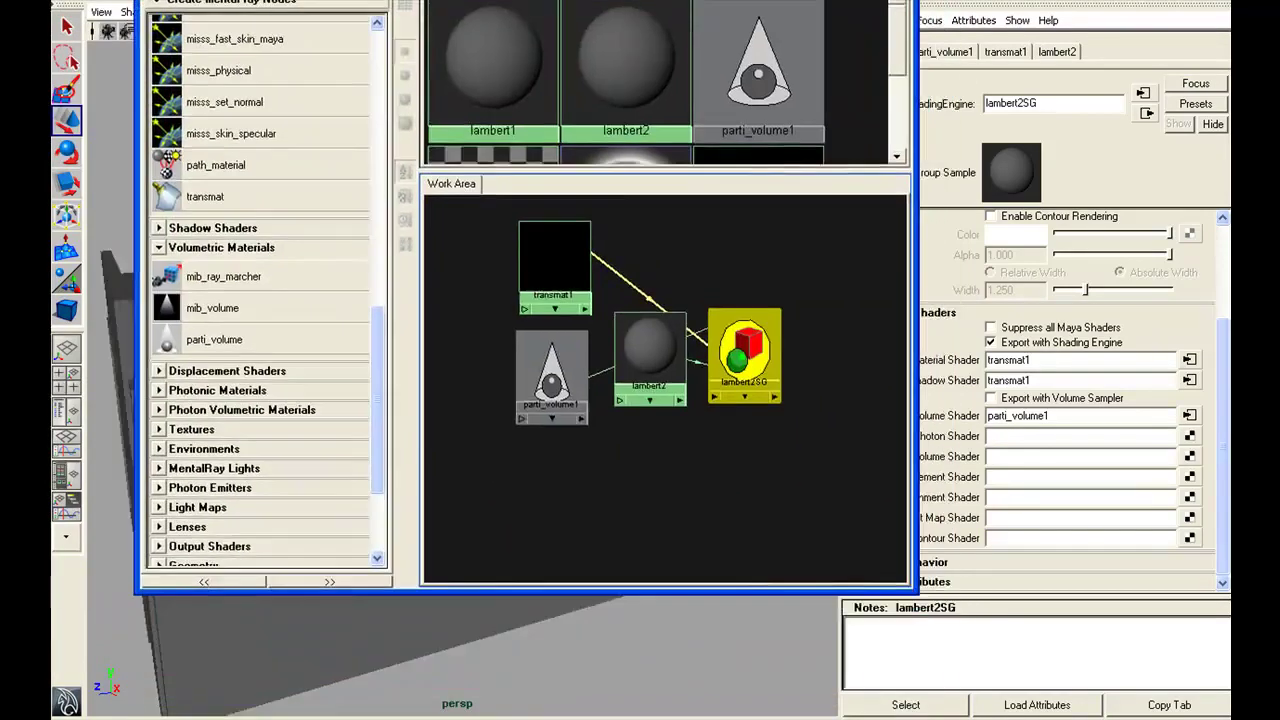
click(566, 374)
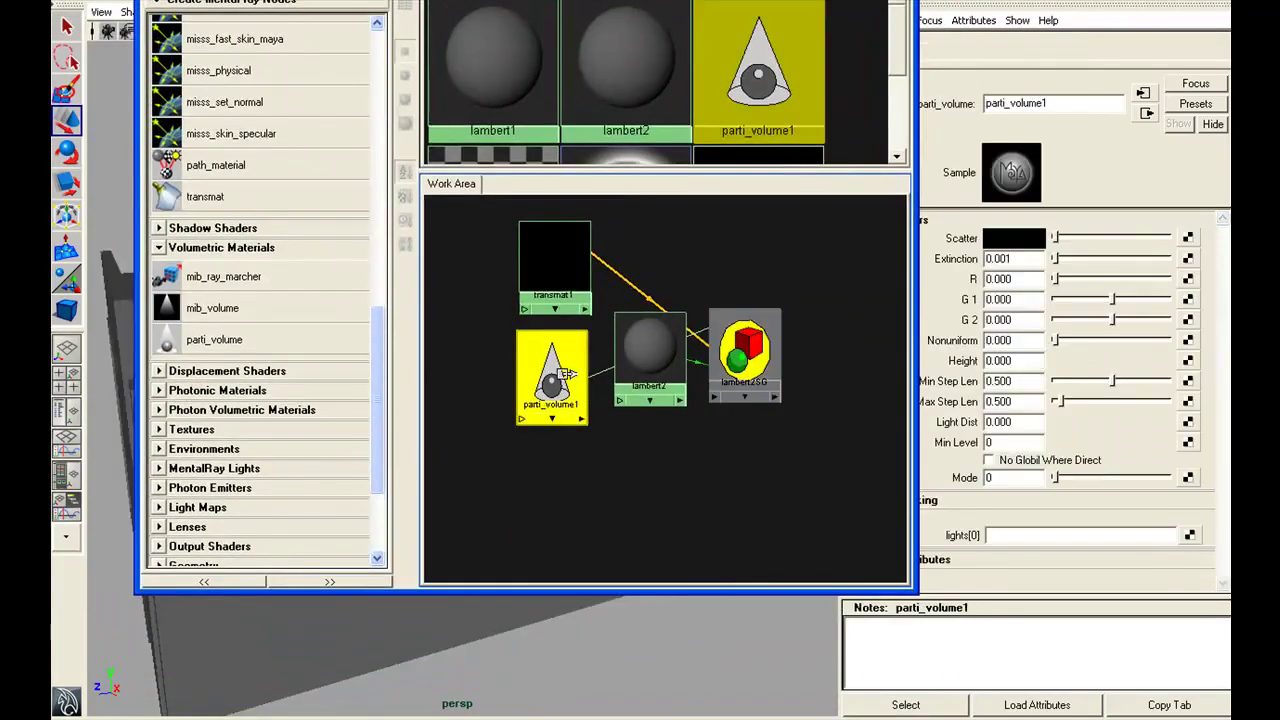
click(571, 271)
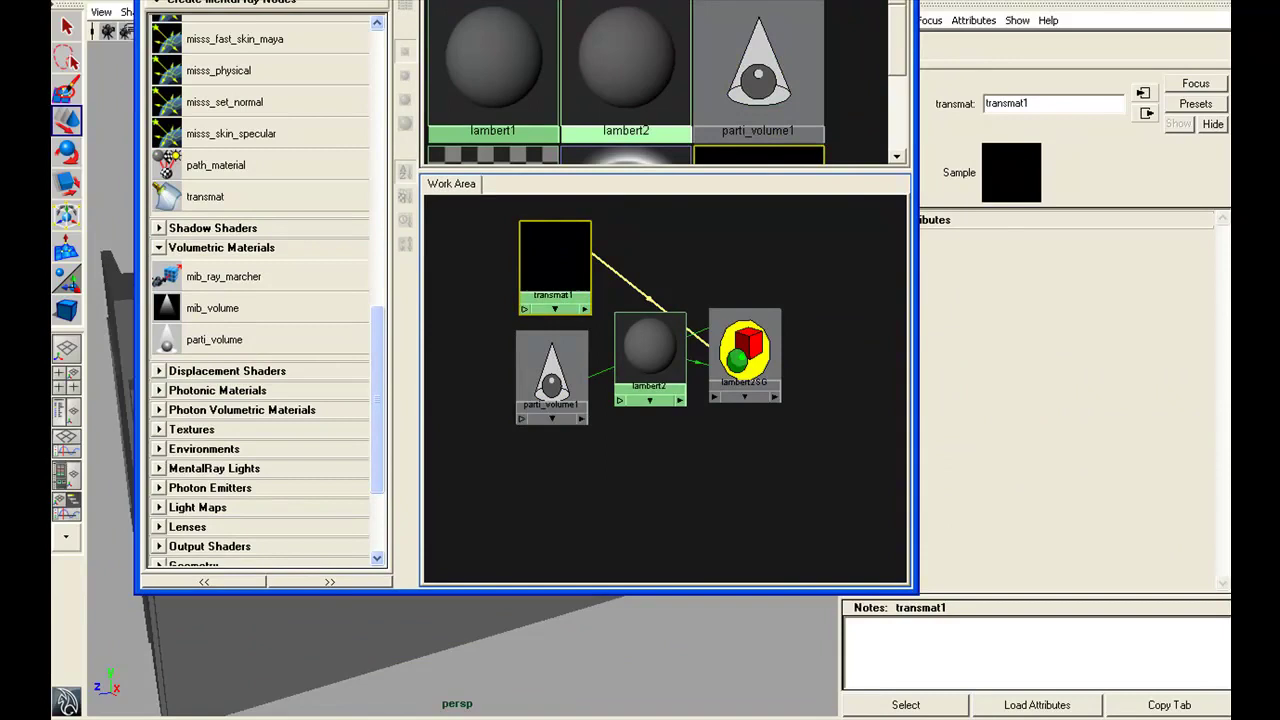
drag(640, 0, 544, 0)
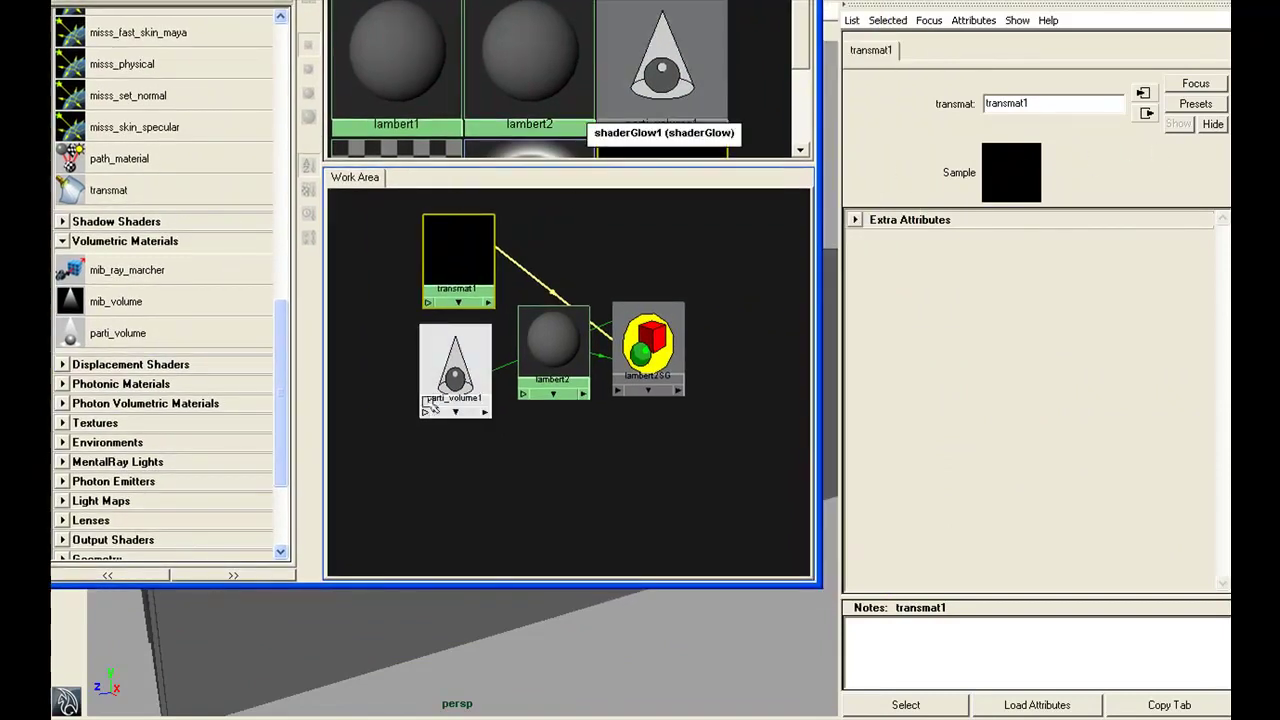
click(458, 376)
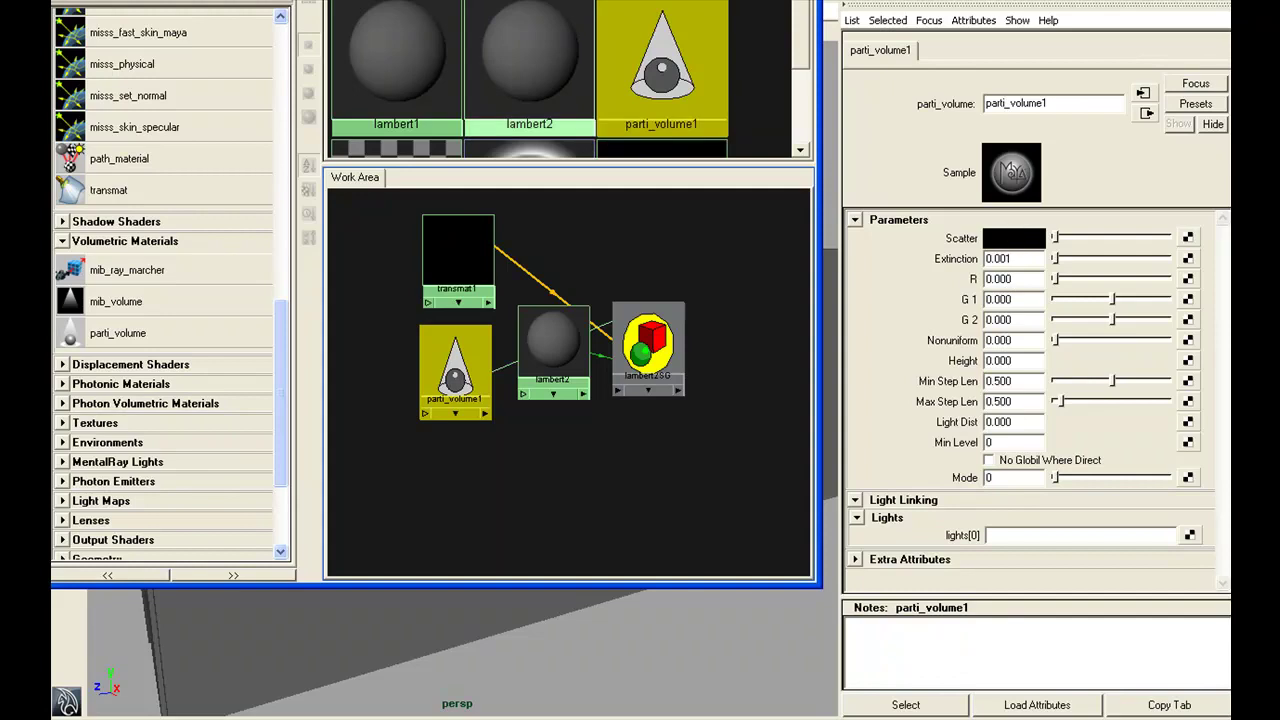
Enable Auto Volume in the mental ray render features and set Volume Samples to 8
drag(470, 0, 475, 86)
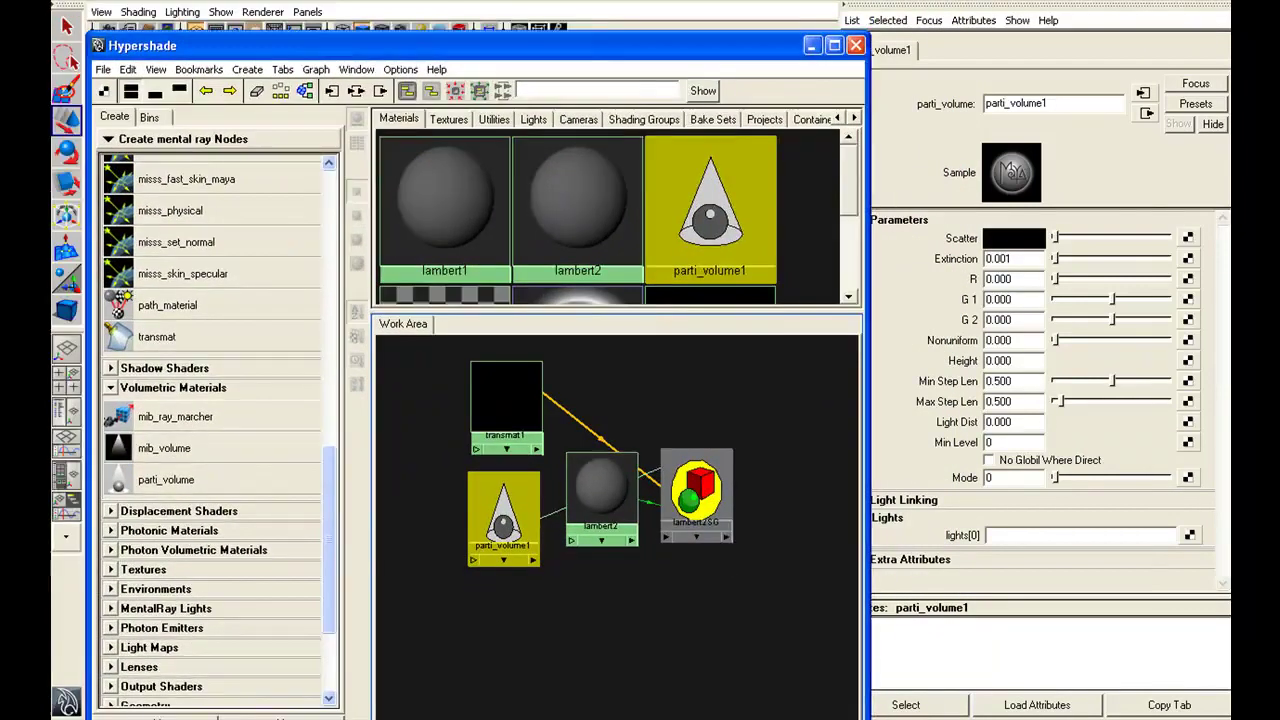
click(664, 0)
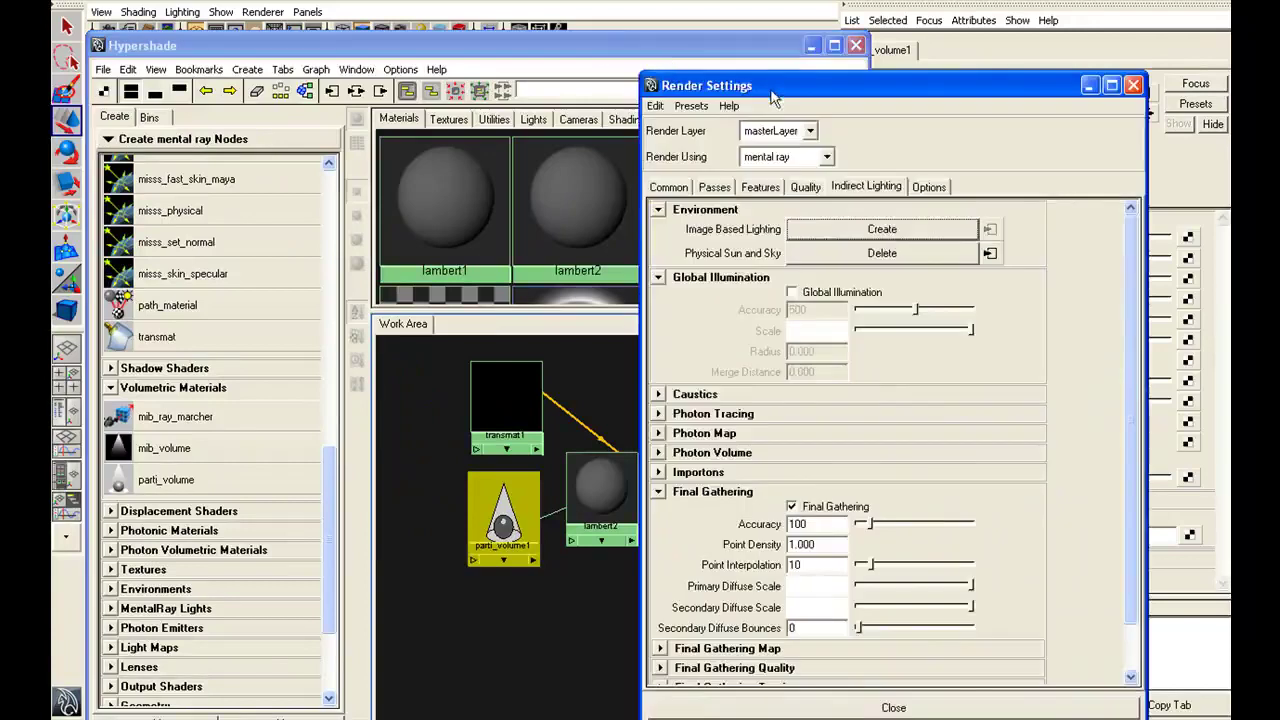
drag(770, 91, 477, 0)
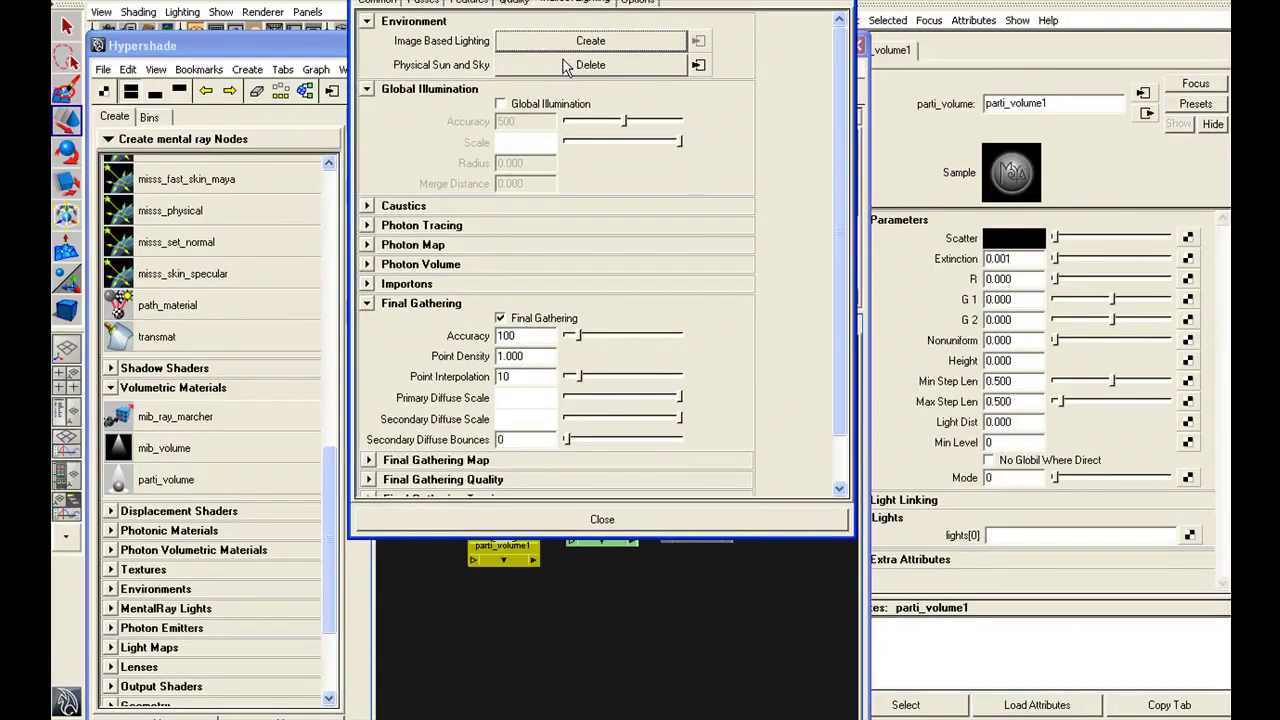
click(476, 4)
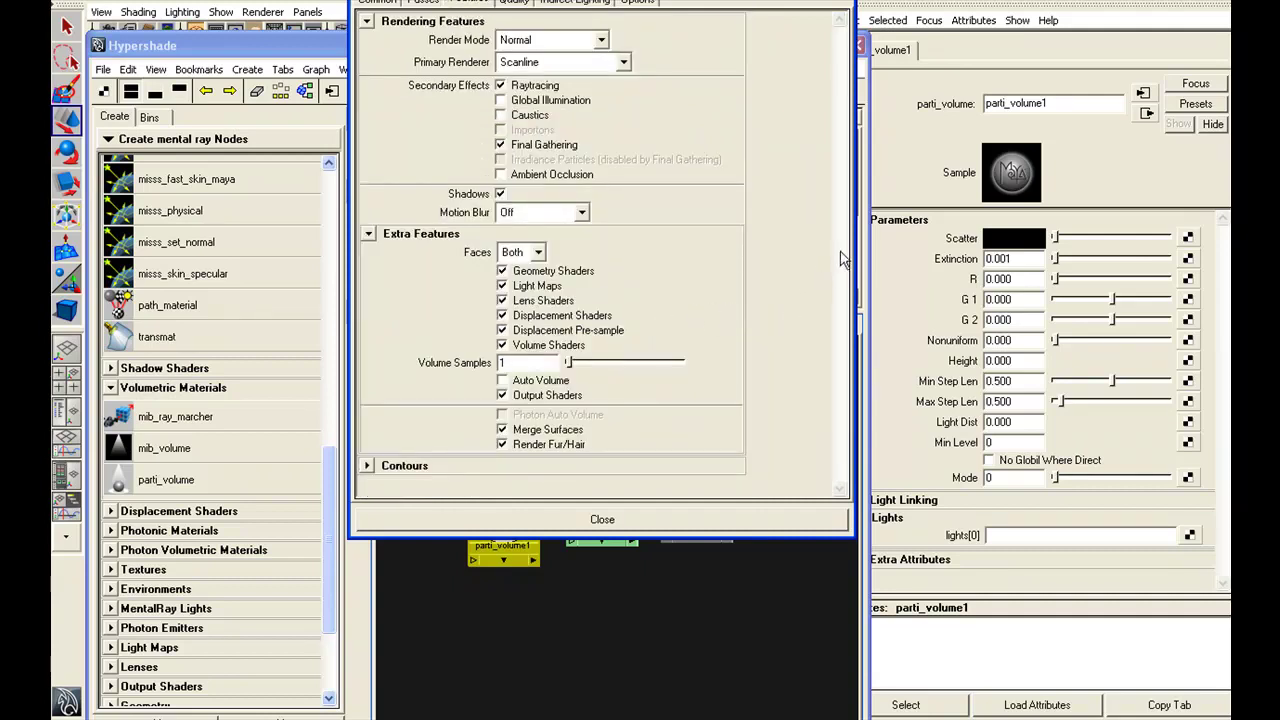
click(523, 386)
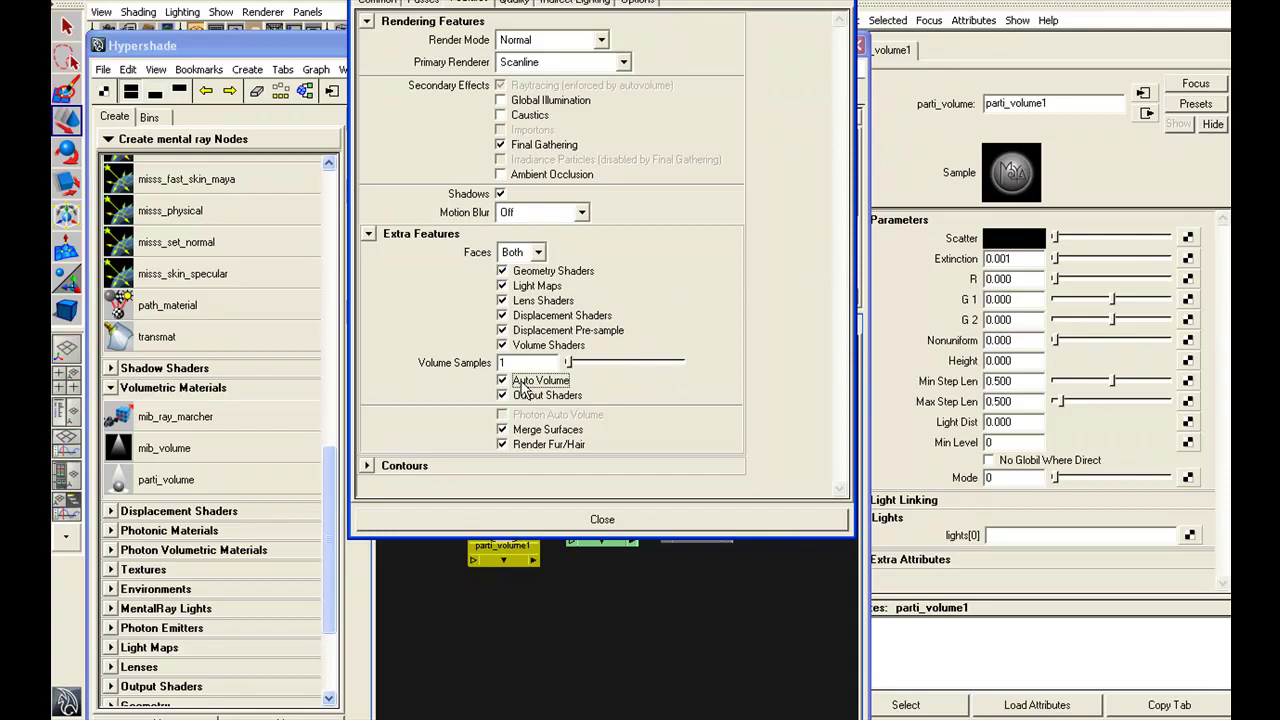
double_click(518, 363)
text(10)
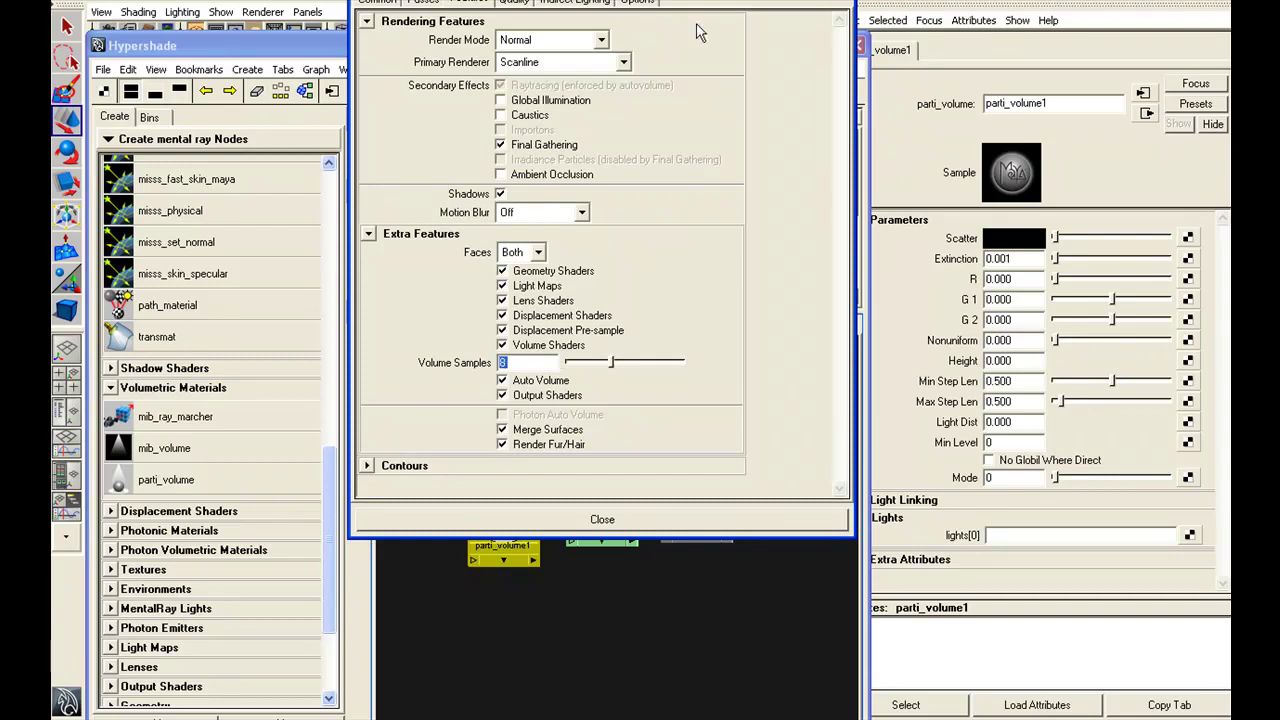
drag(602, 0, 626, 75)
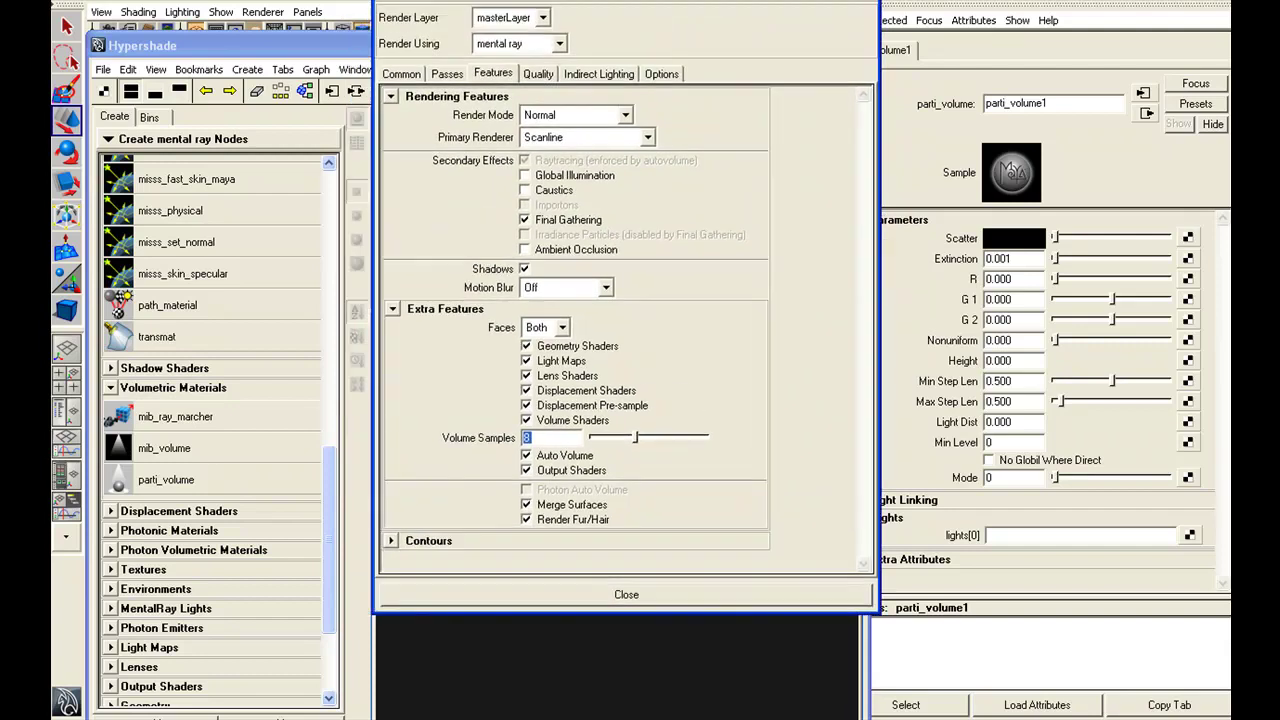
click(615, 74)
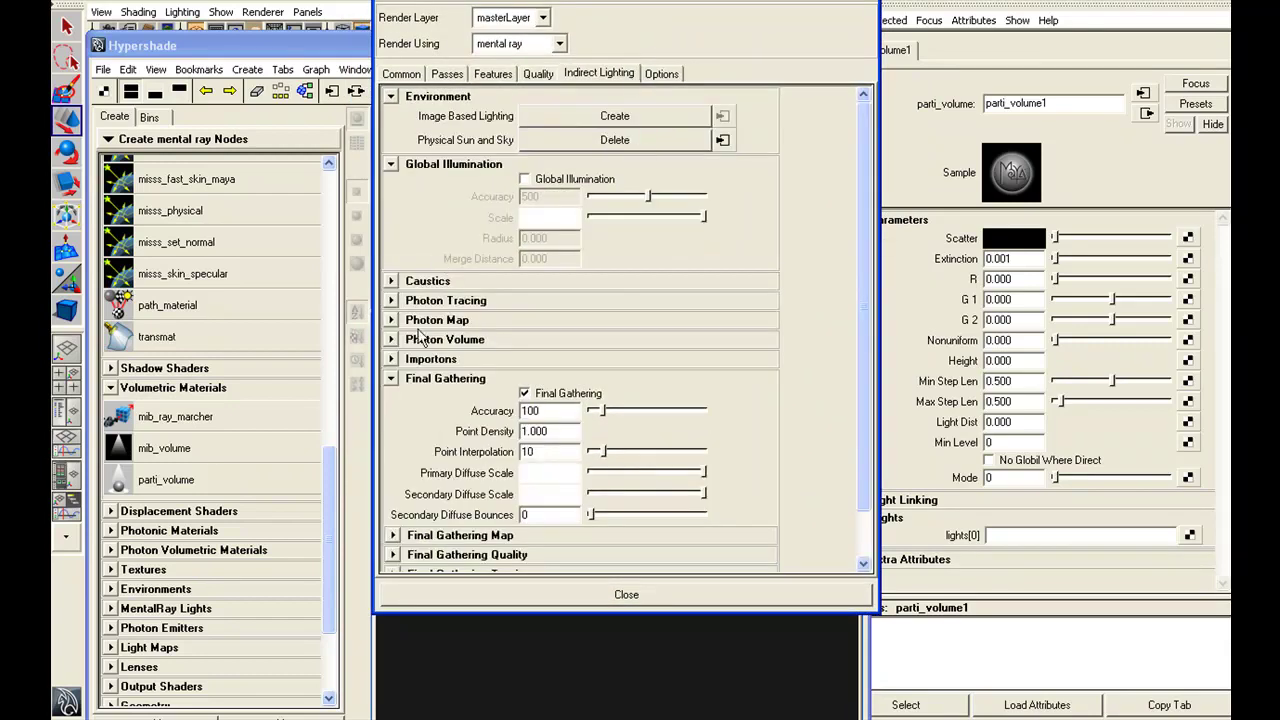
scroll(868, 240, down, 2)
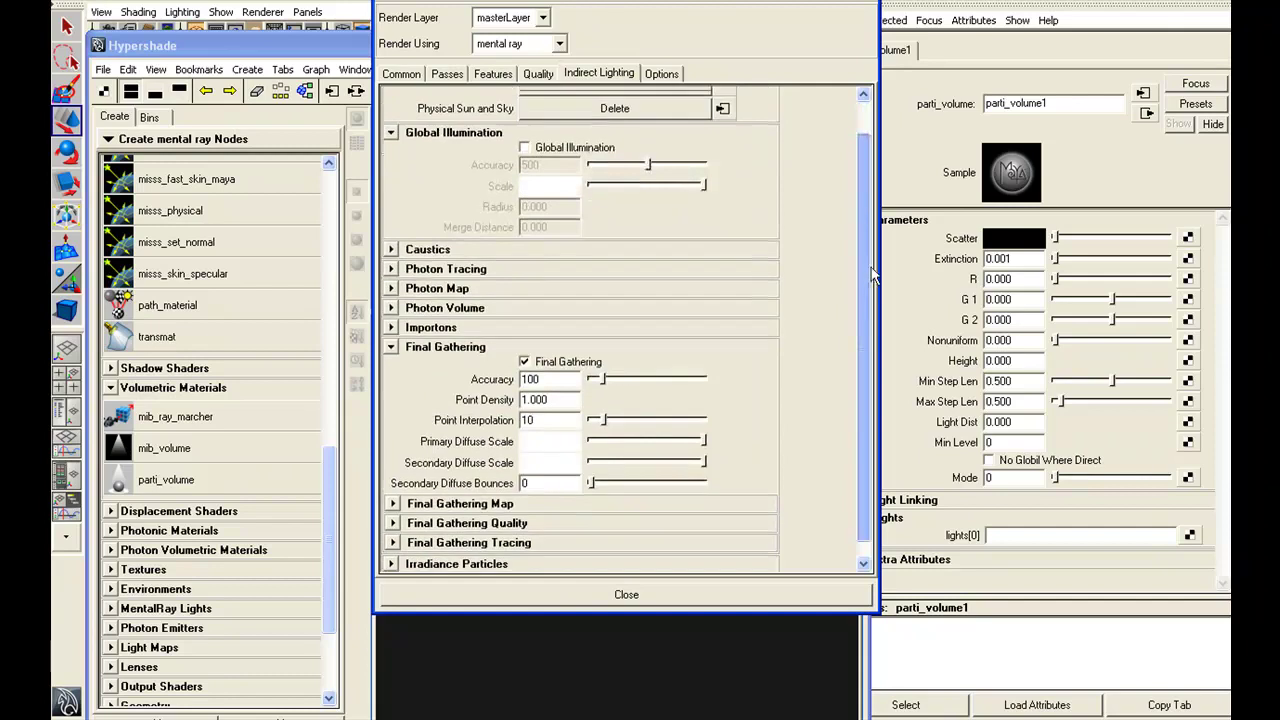
scroll(868, 240, up, 2)
click(493, 74)
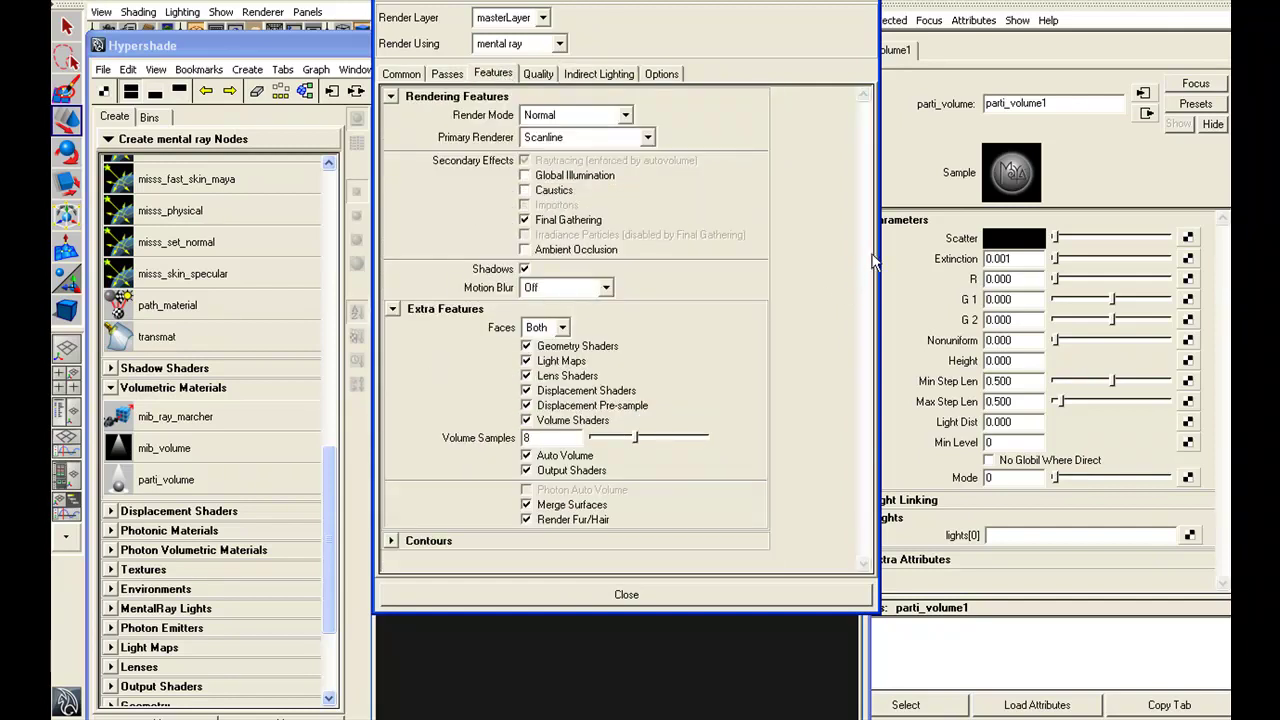
click(447, 75)
Set the raytracing Max Trace Depth to 5 in the render quality settings
click(539, 75)
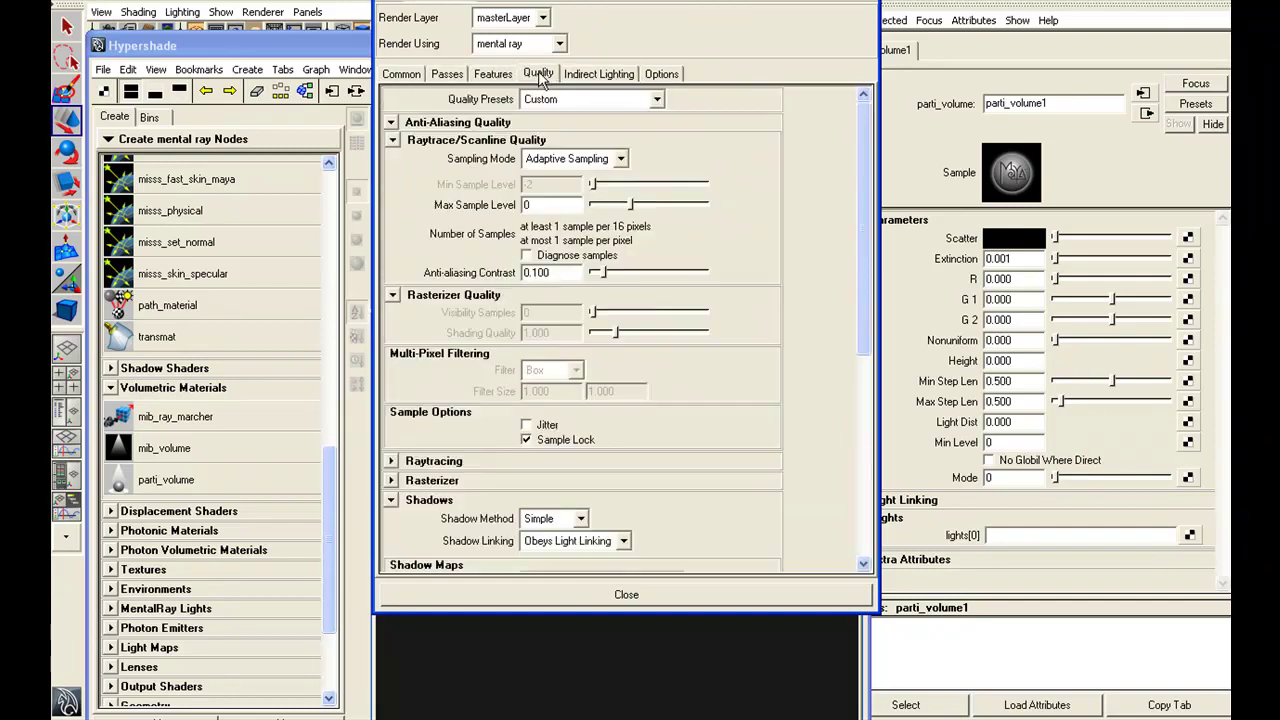
click(392, 462)
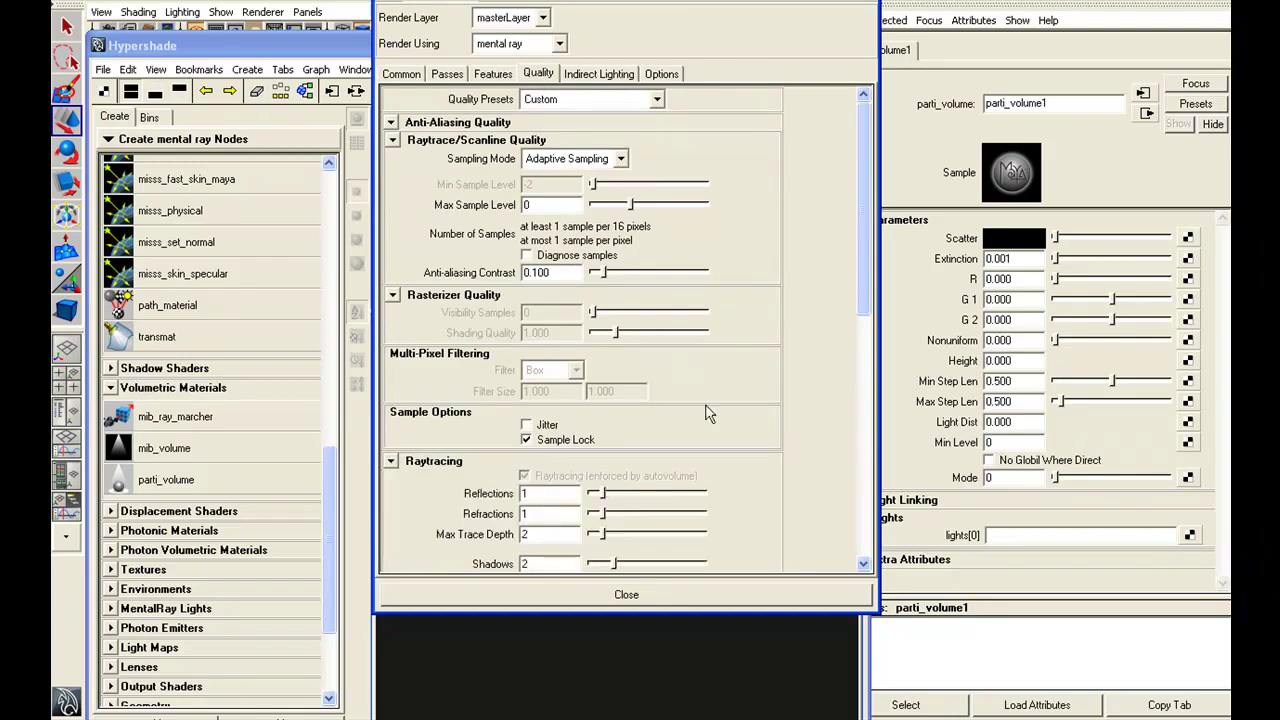
drag(866, 272, 800, 394)
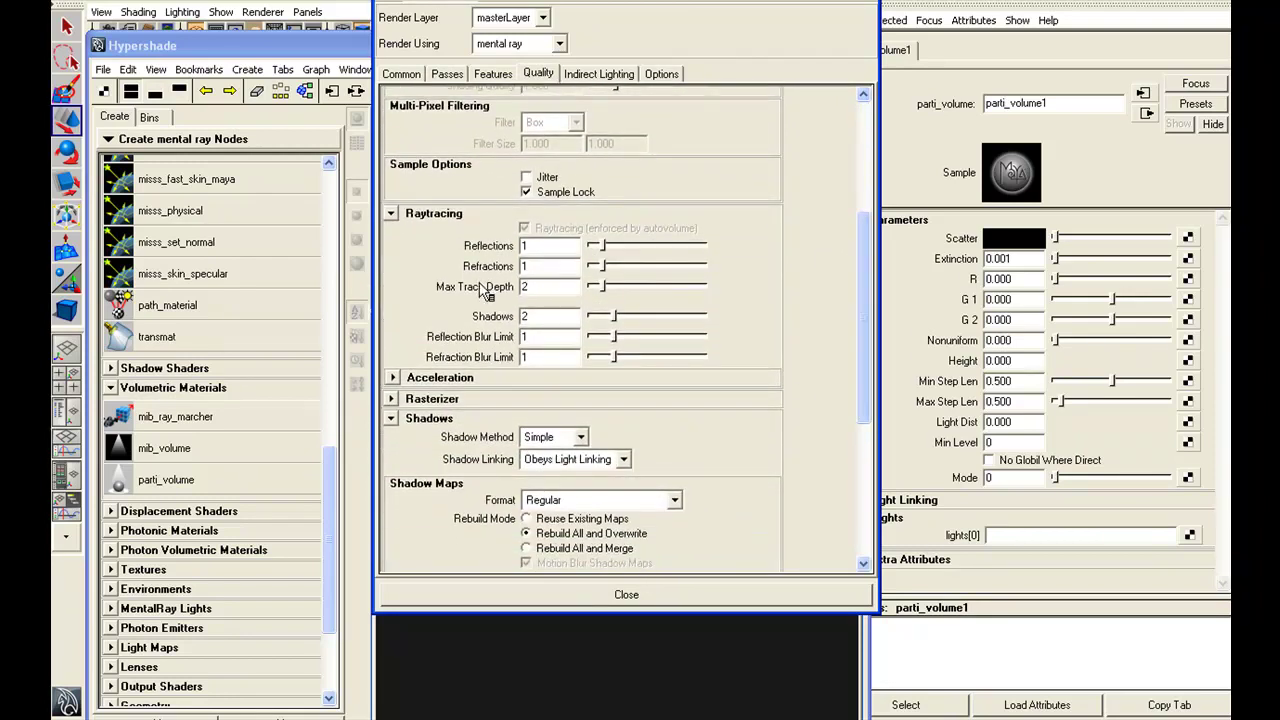
double_click(526, 286)
text(5)
key(Return)
drag(755, 0, 716, 161)
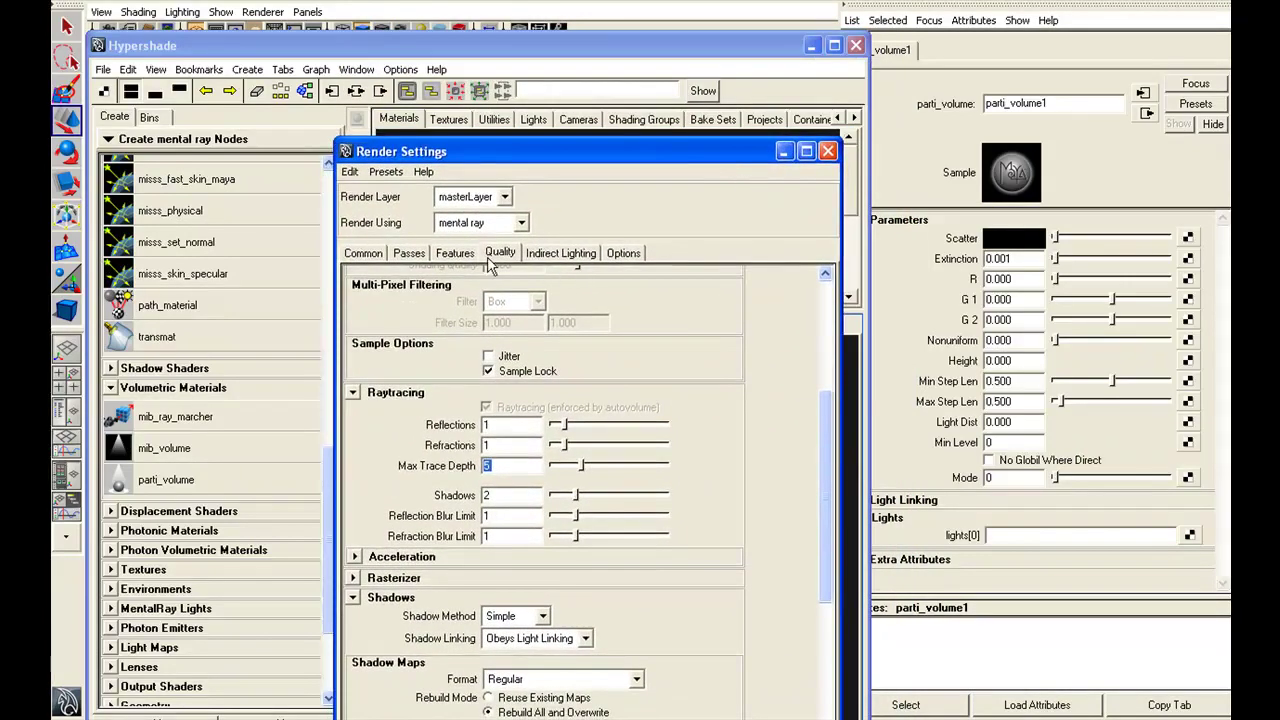
click(564, 258)
click(512, 254)
click(550, 254)
Return to the parti_volume1 node in the Hypershade and brighten its Scatter color slightly to a very dark gray
drag(700, 50, 666, 20)
click(466, 502)
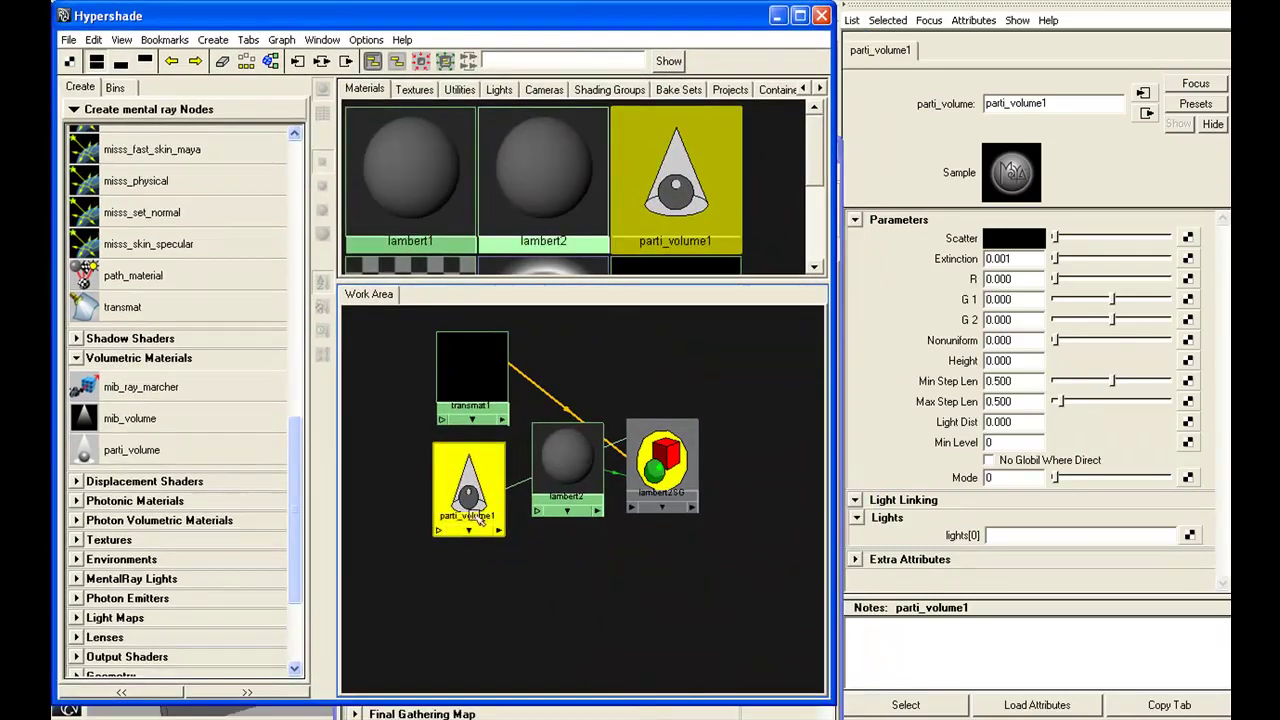
click(470, 385)
click(465, 490)
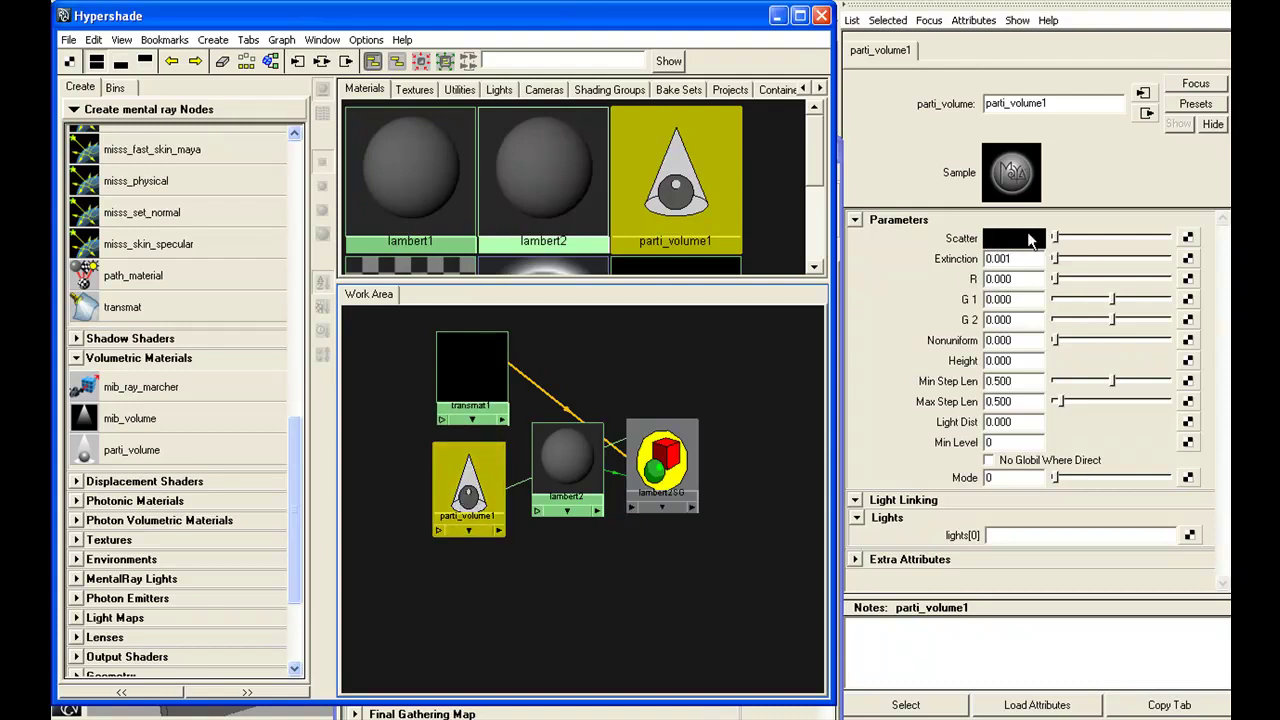
click(1031, 238)
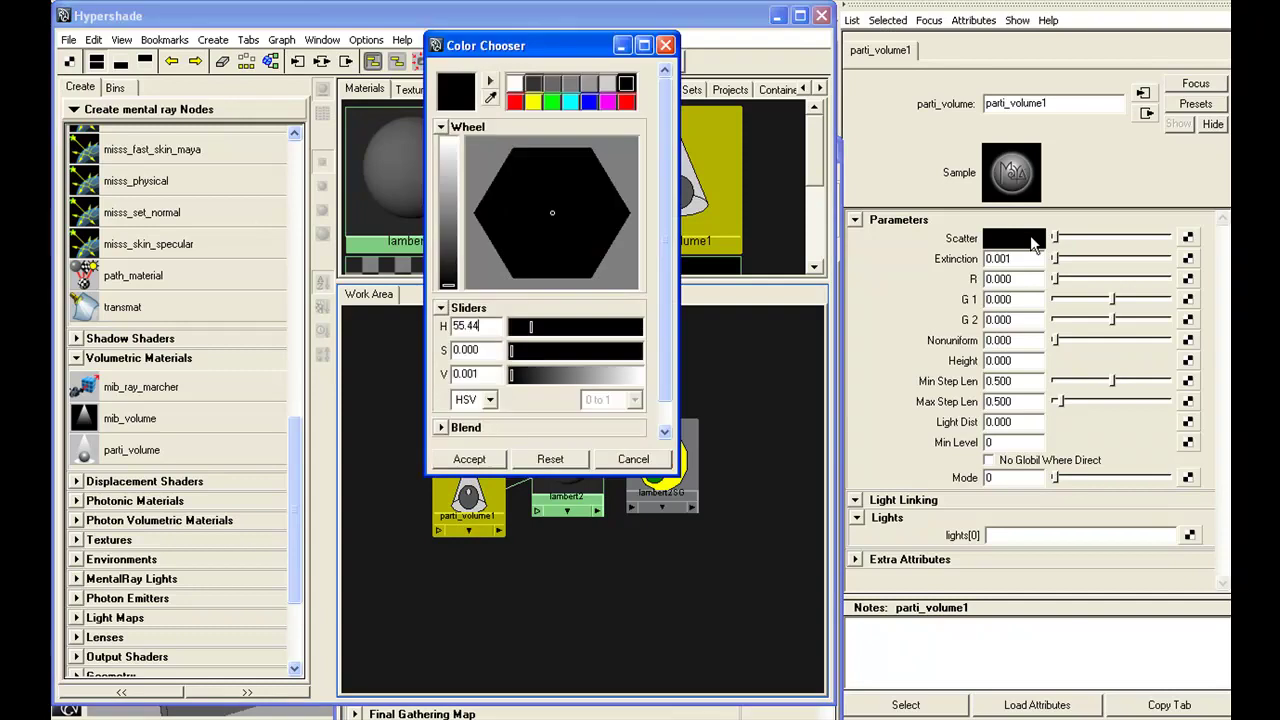
click(630, 461)
drag(1056, 238, 1066, 237)
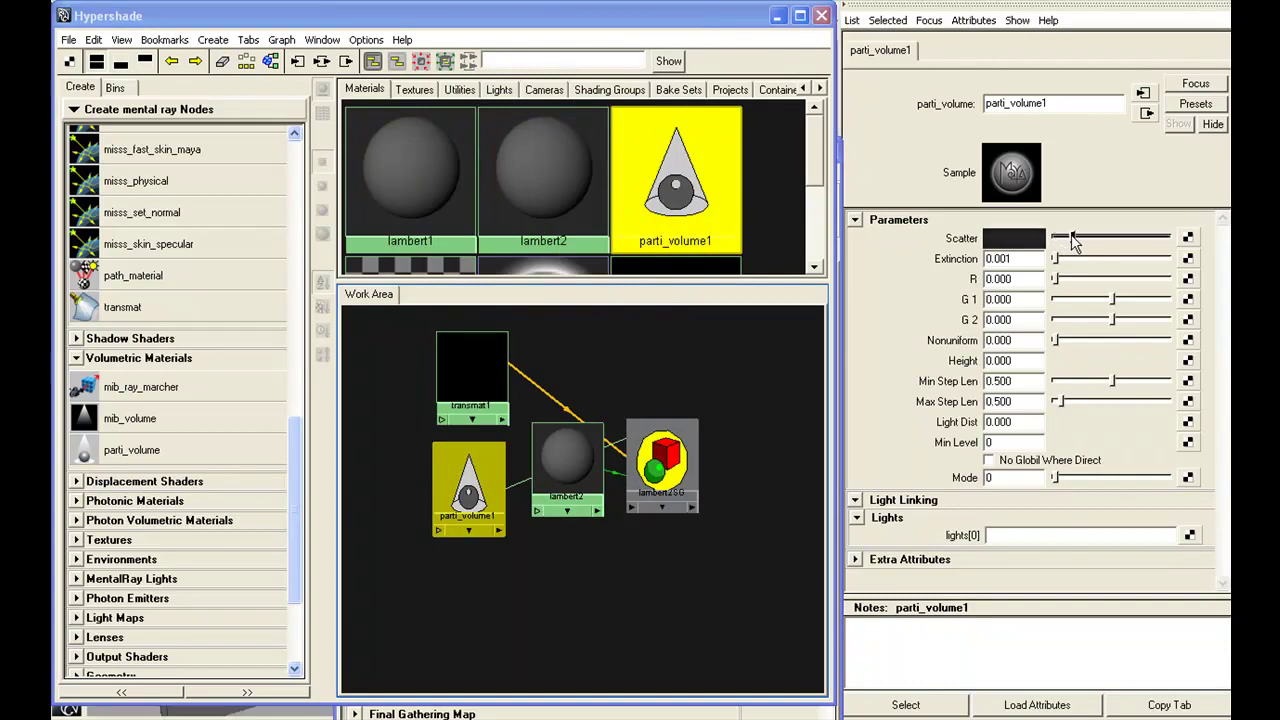
Set the Extinction of parti_volume1 to 0.010
click(1014, 258)
drag(999, 258, 1015, 259)
text(1)
key(Return)
Look through RenderCam in the viewport and check the mental ray render of the kitchen interior
drag(709, 16, 738, 44)
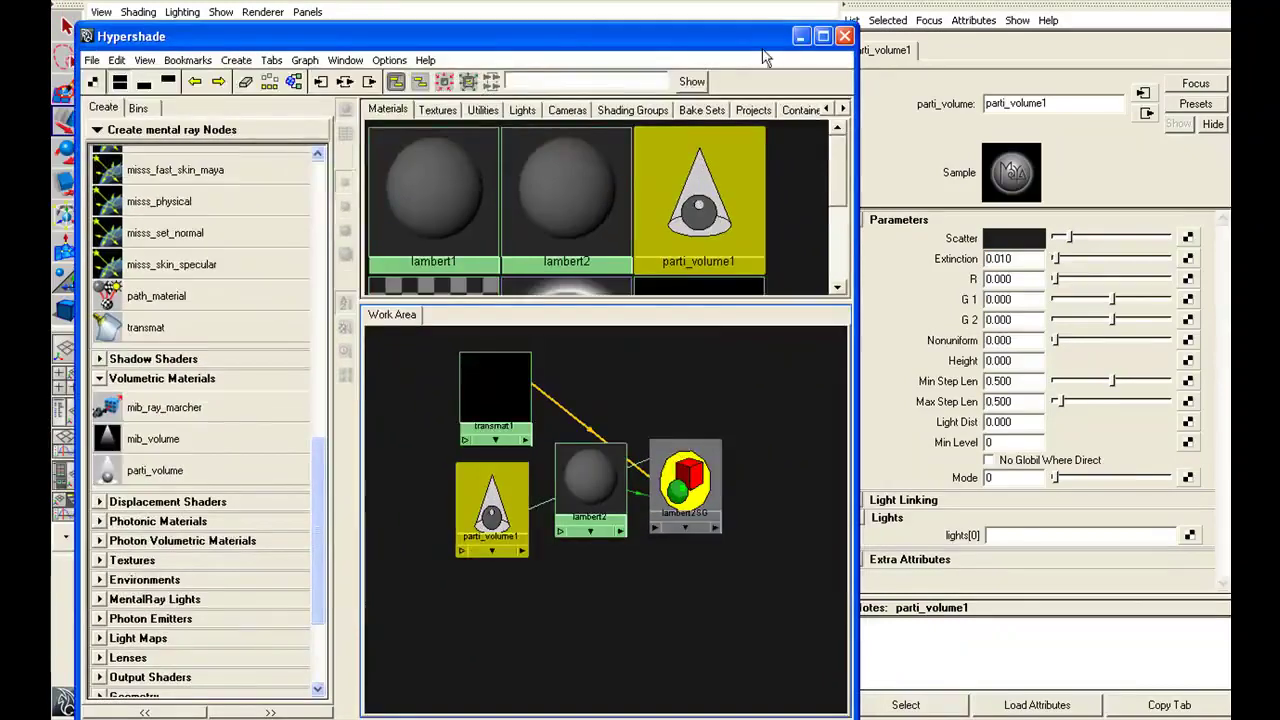
drag(760, 47, 806, 27)
click(844, 19)
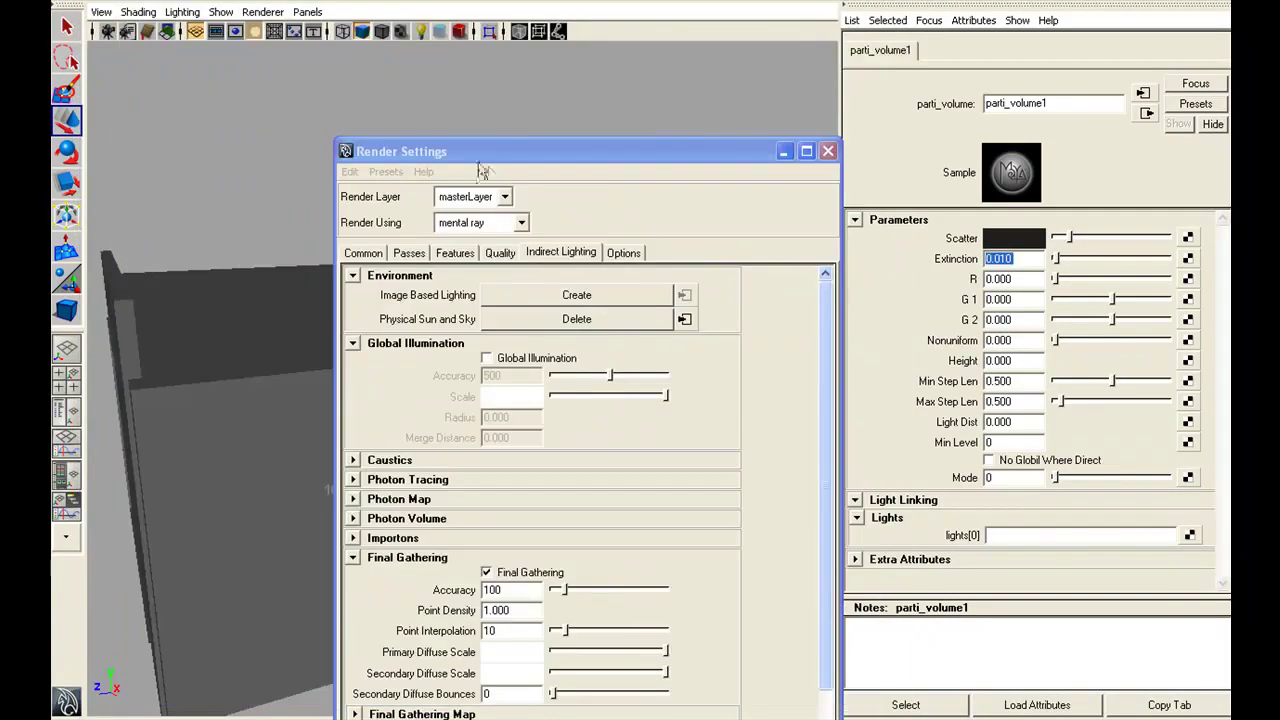
click(784, 149)
click(307, 12)
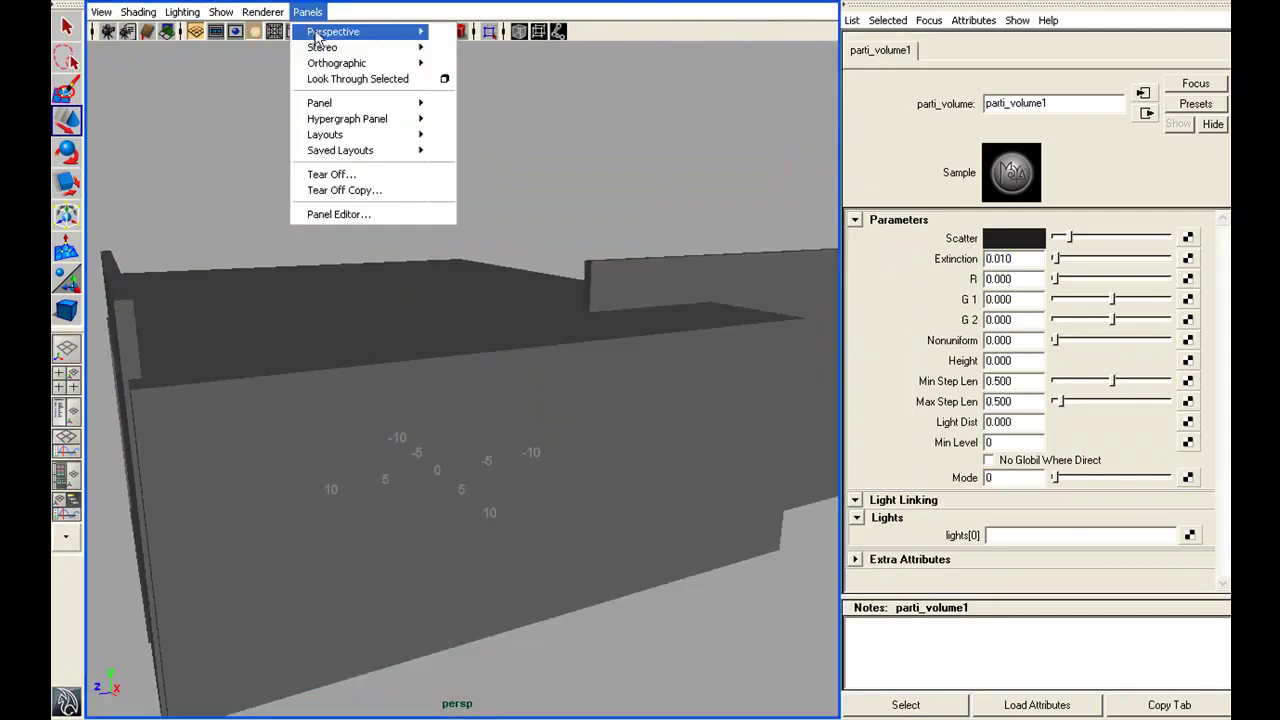
mouse_move(325, 34)
click(466, 31)
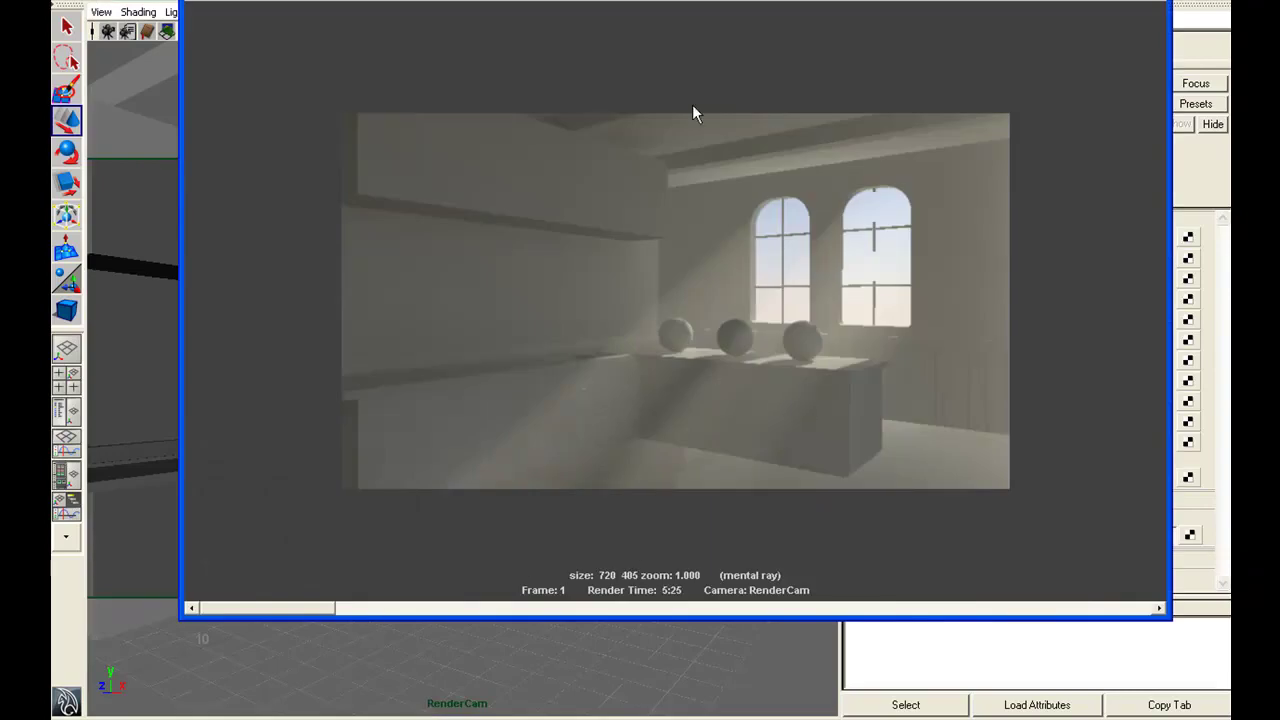
drag(706, 1, 688, 0)
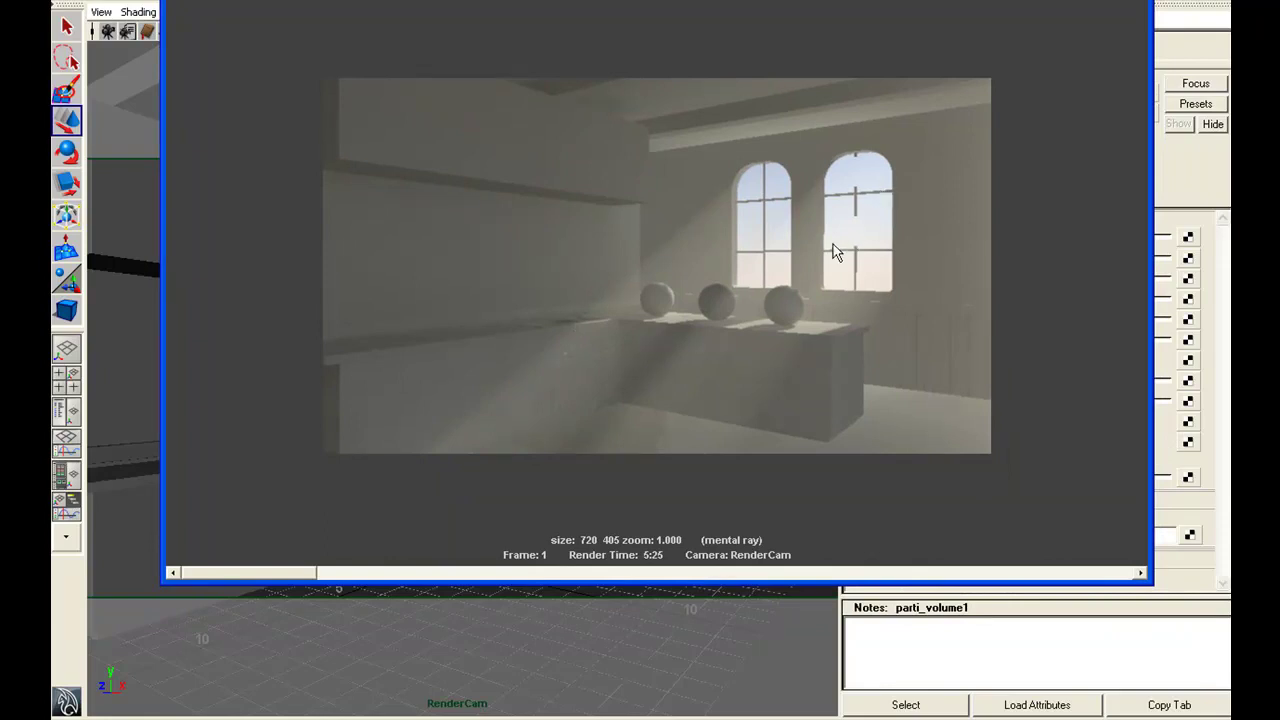
drag(885, 0, 594, 0)
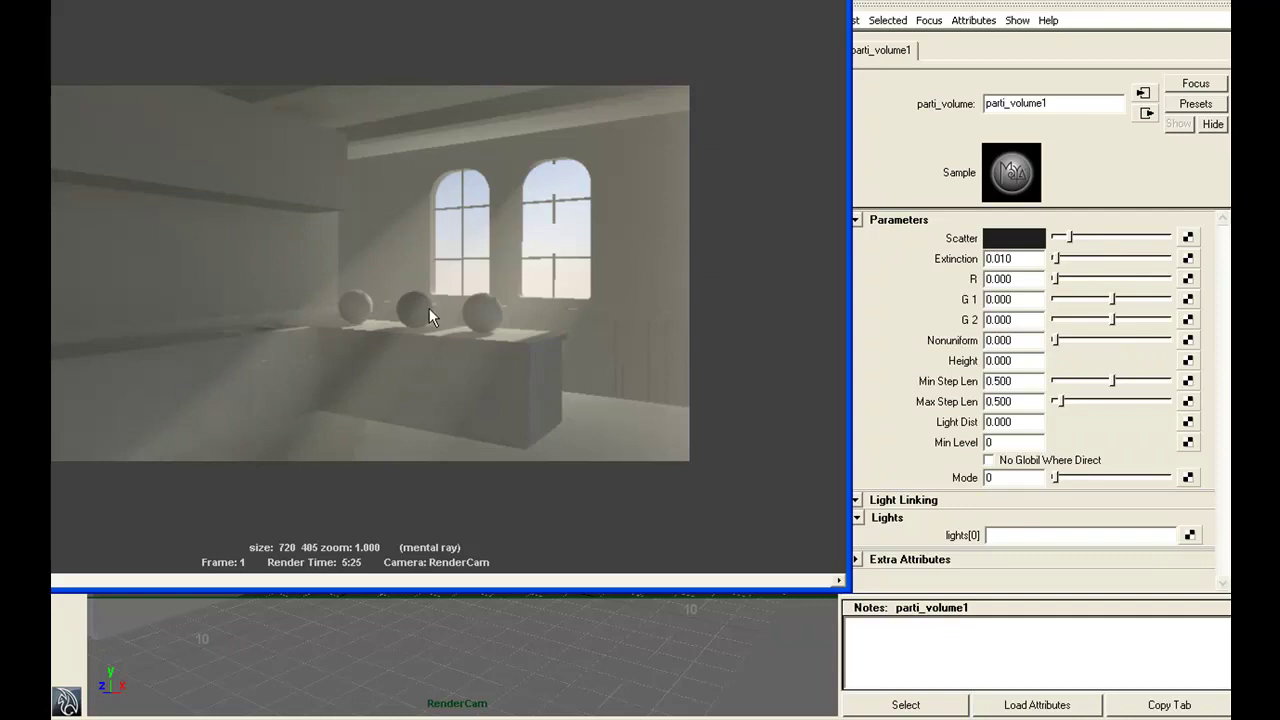
Set the Scatter color of parti_volume1 to a very dark yellow with hue 63.09, saturation 0.348 and value 0.127
click(1000, 240)
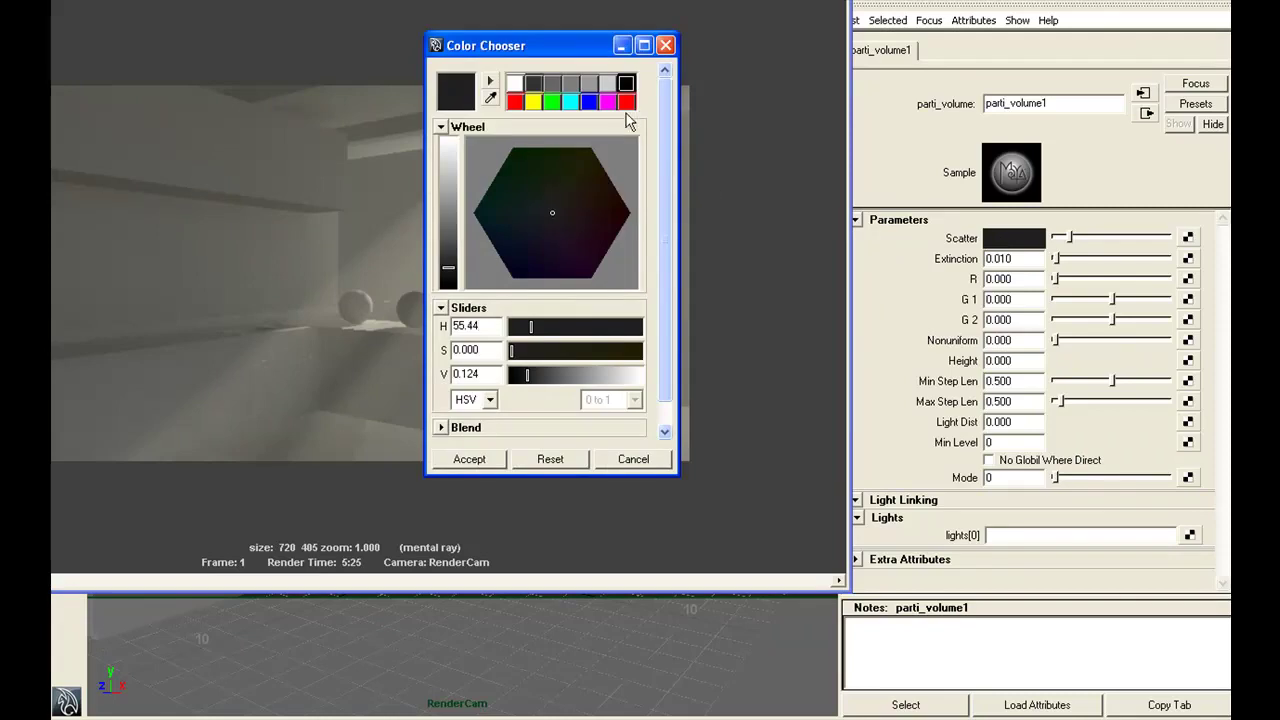
click(626, 102)
drag(580, 44, 841, 41)
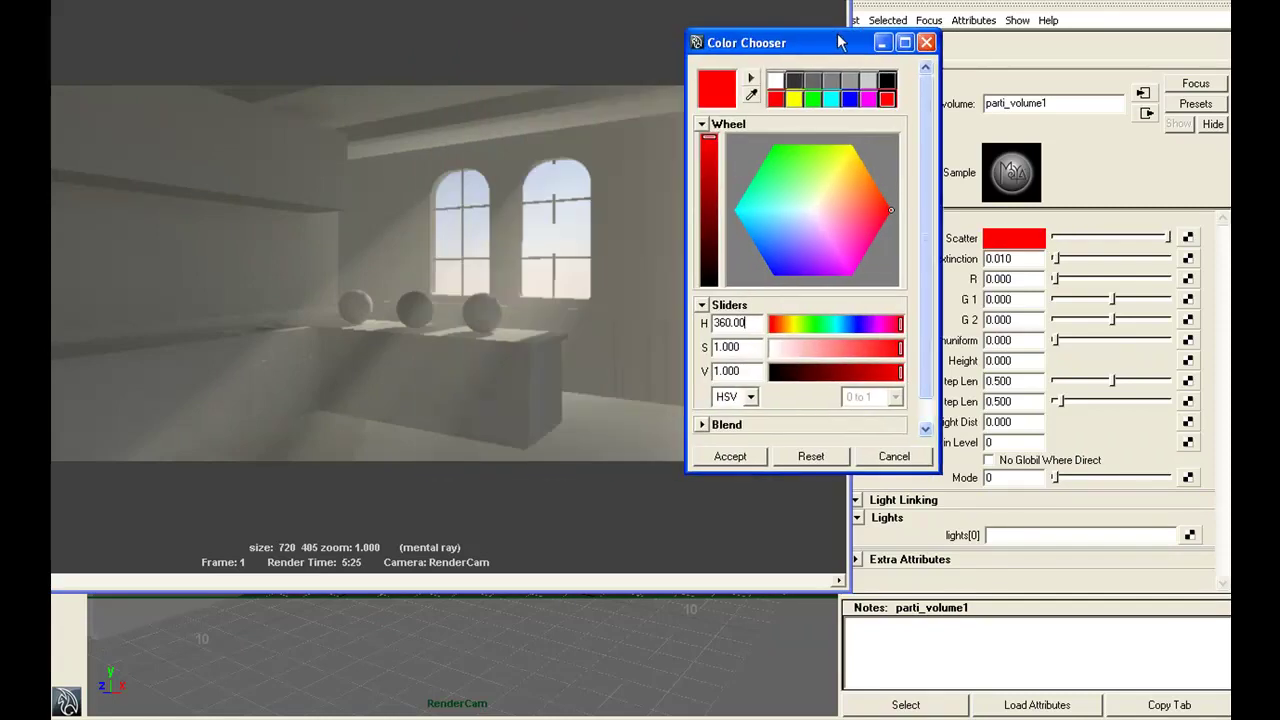
click(794, 100)
drag(832, 196, 825, 186)
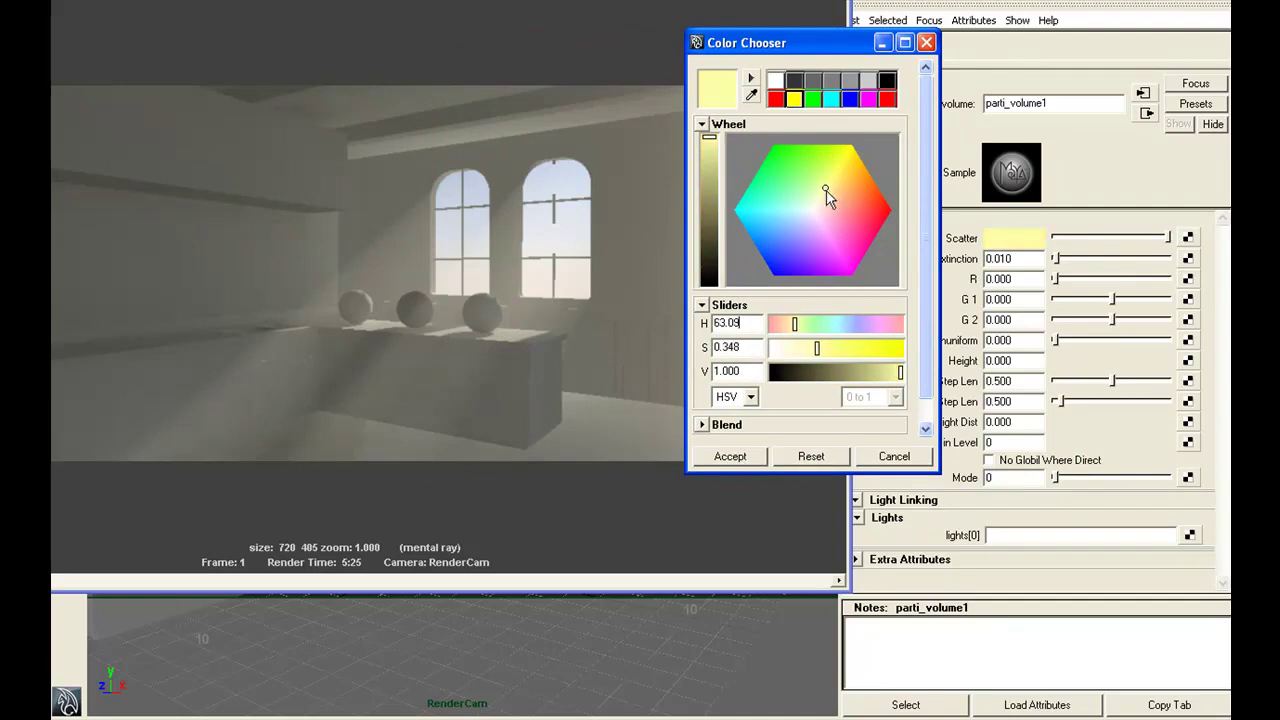
drag(795, 42, 730, 29)
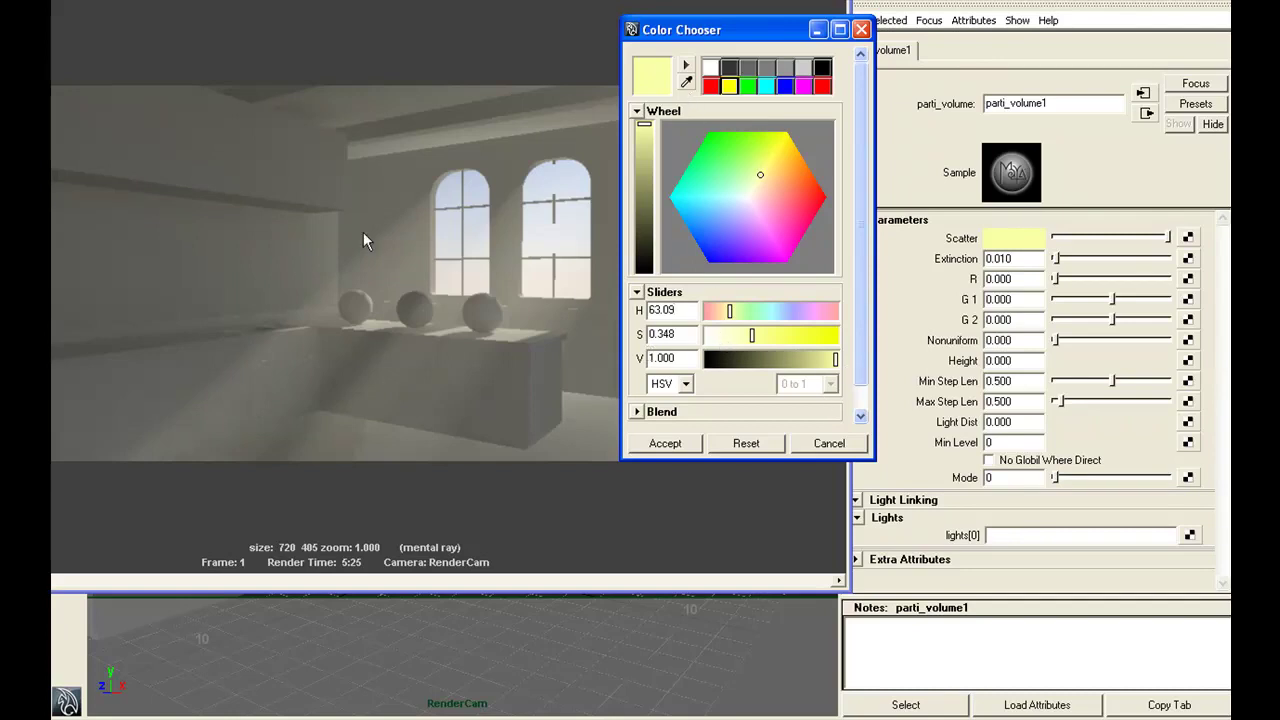
drag(833, 359, 726, 366)
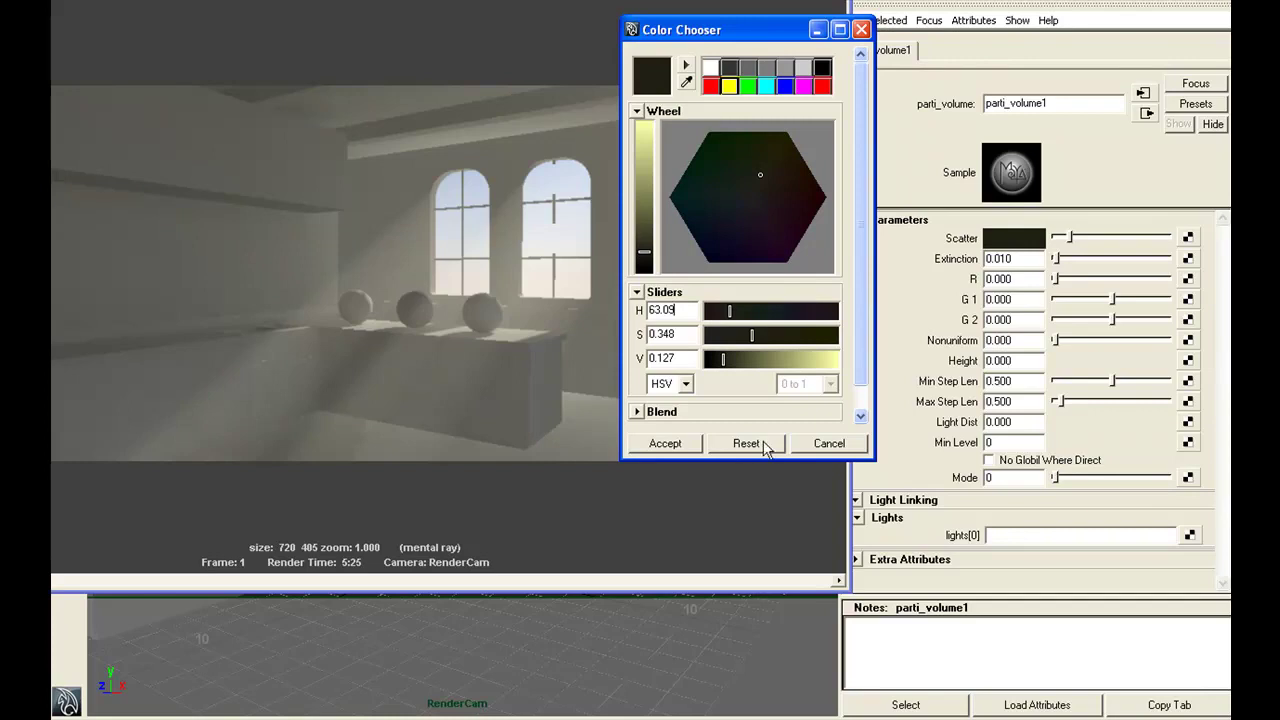
click(668, 445)
drag(600, 2, 916, 0)
drag(818, 4, 569, 0)
drag(836, 11, 705, 0)
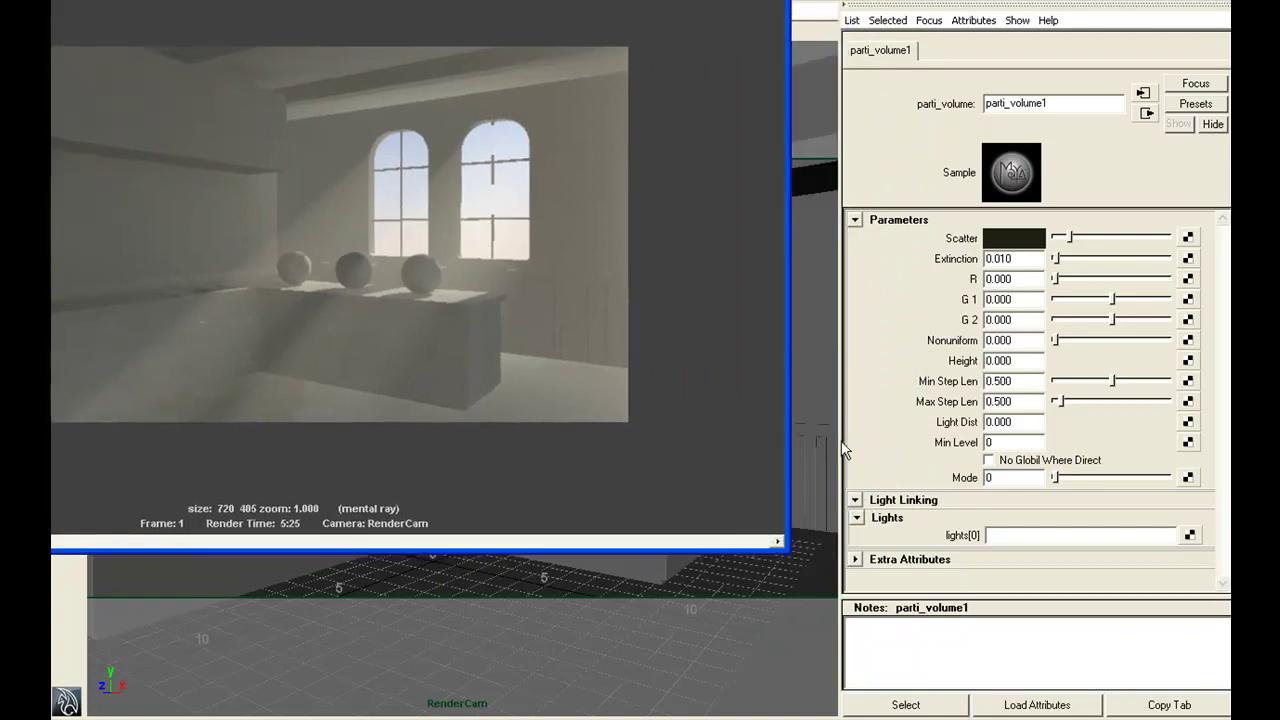
click(854, 501)
click(854, 501)
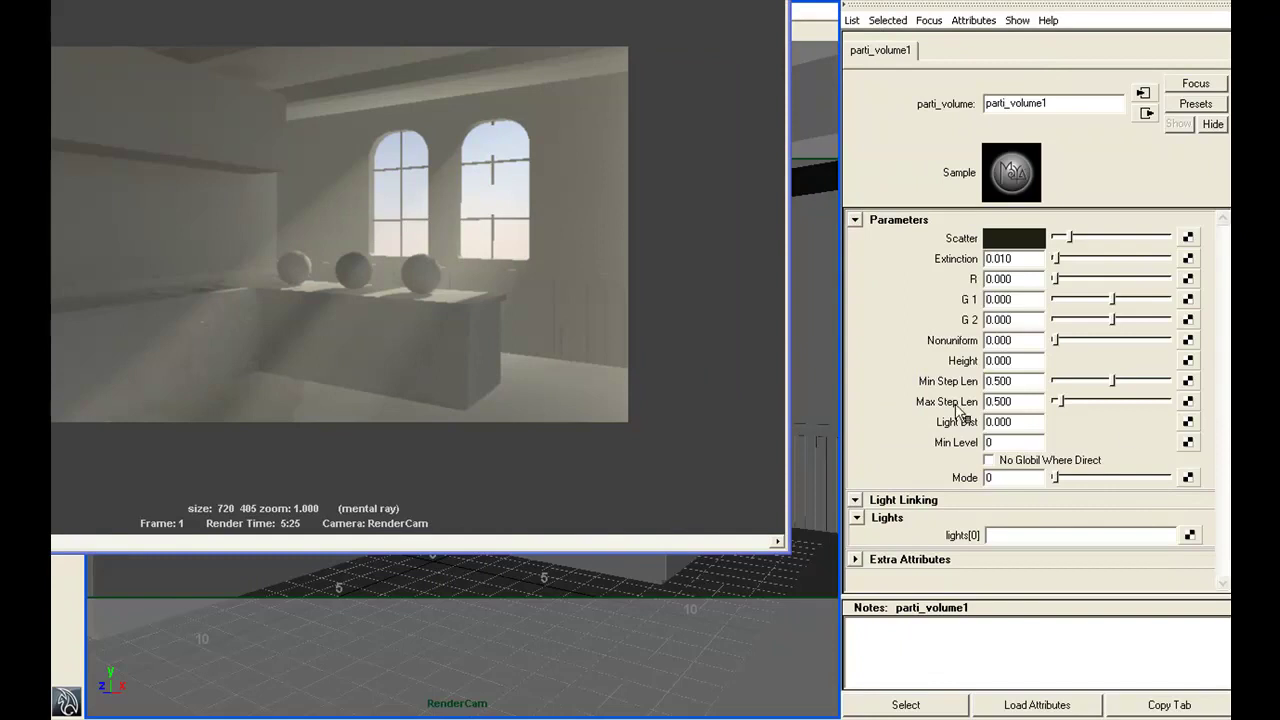
drag(705, 0, 1012, 4)
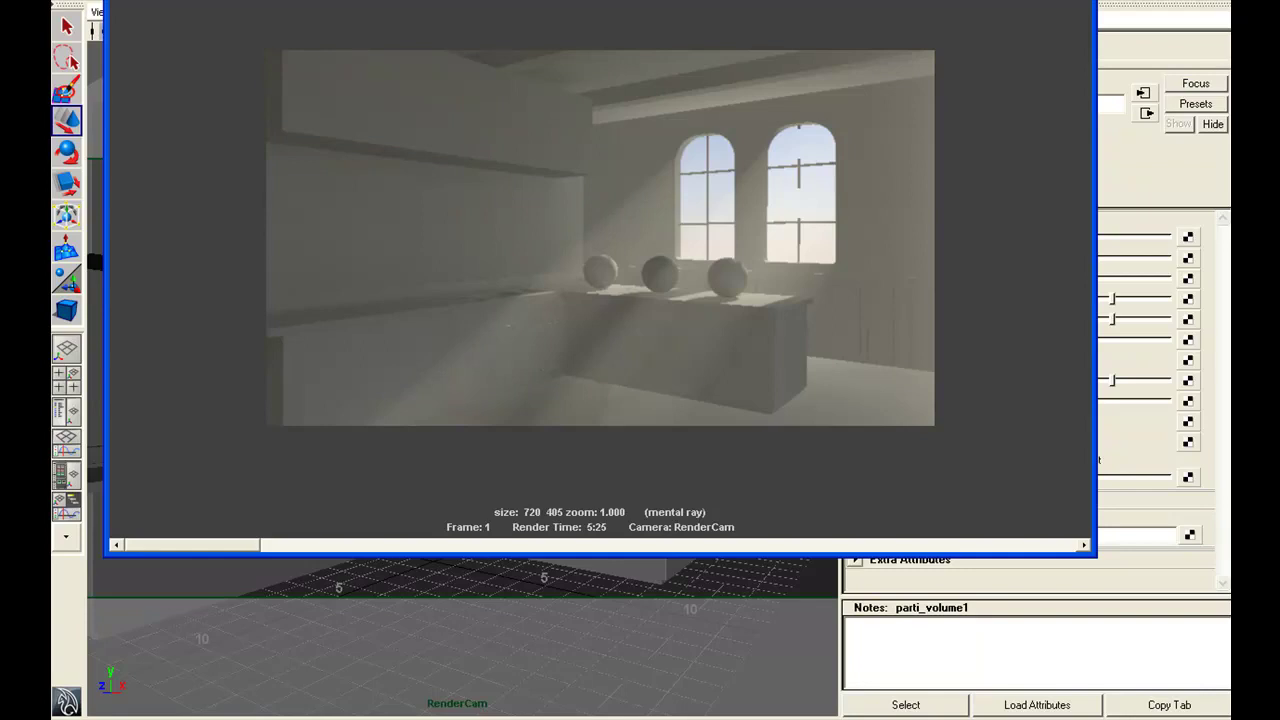
Bring up the attributes of the sunDirection light from the Outliner
key(shift+o)
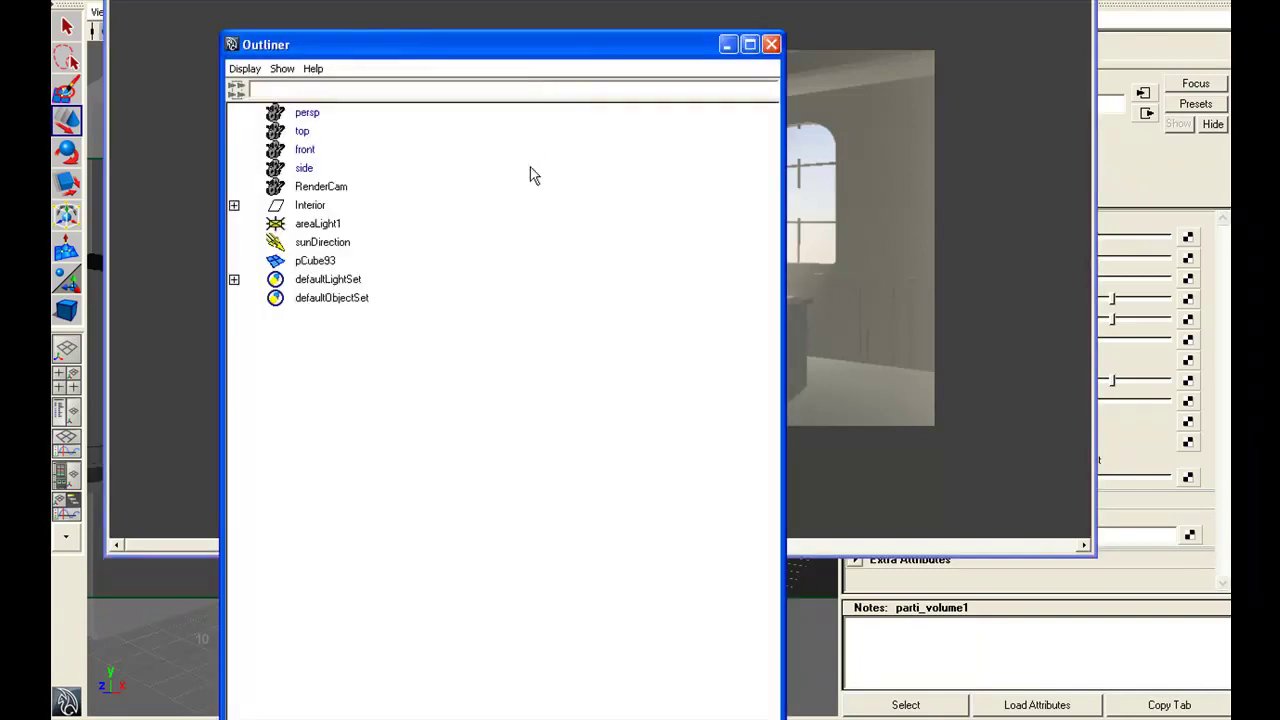
click(319, 227)
click(320, 243)
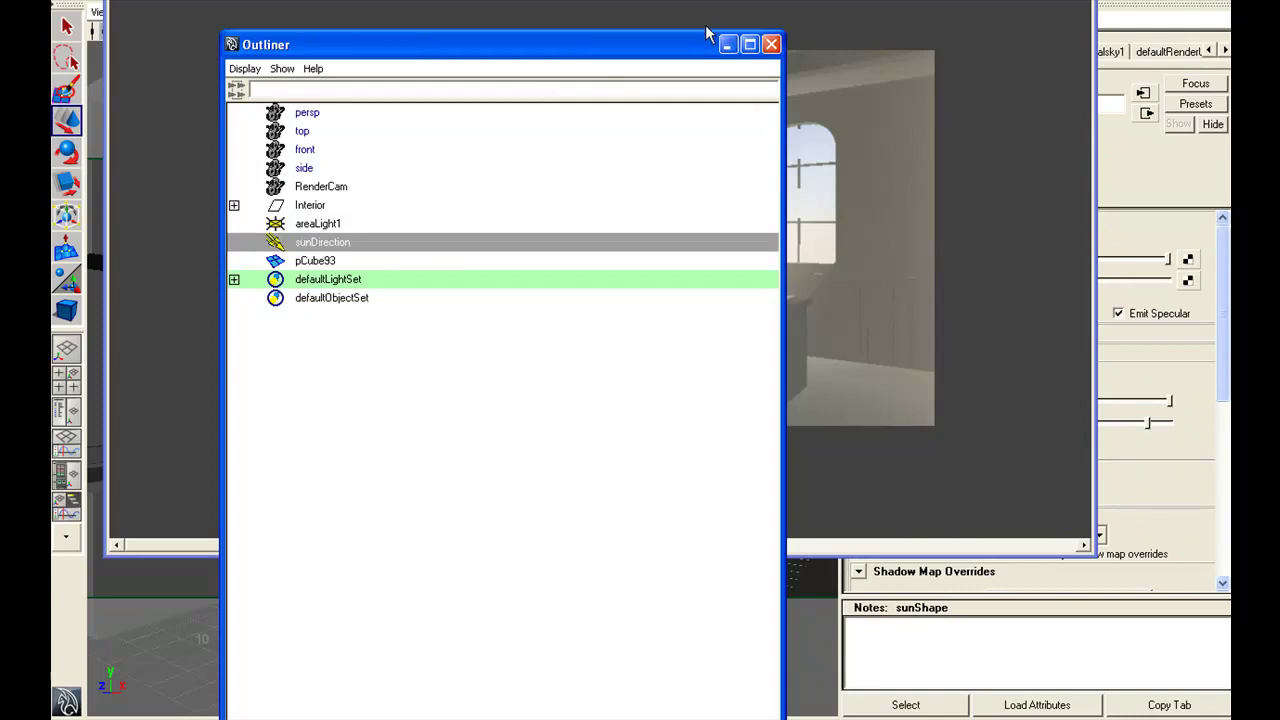
drag(706, 35, 786, 78)
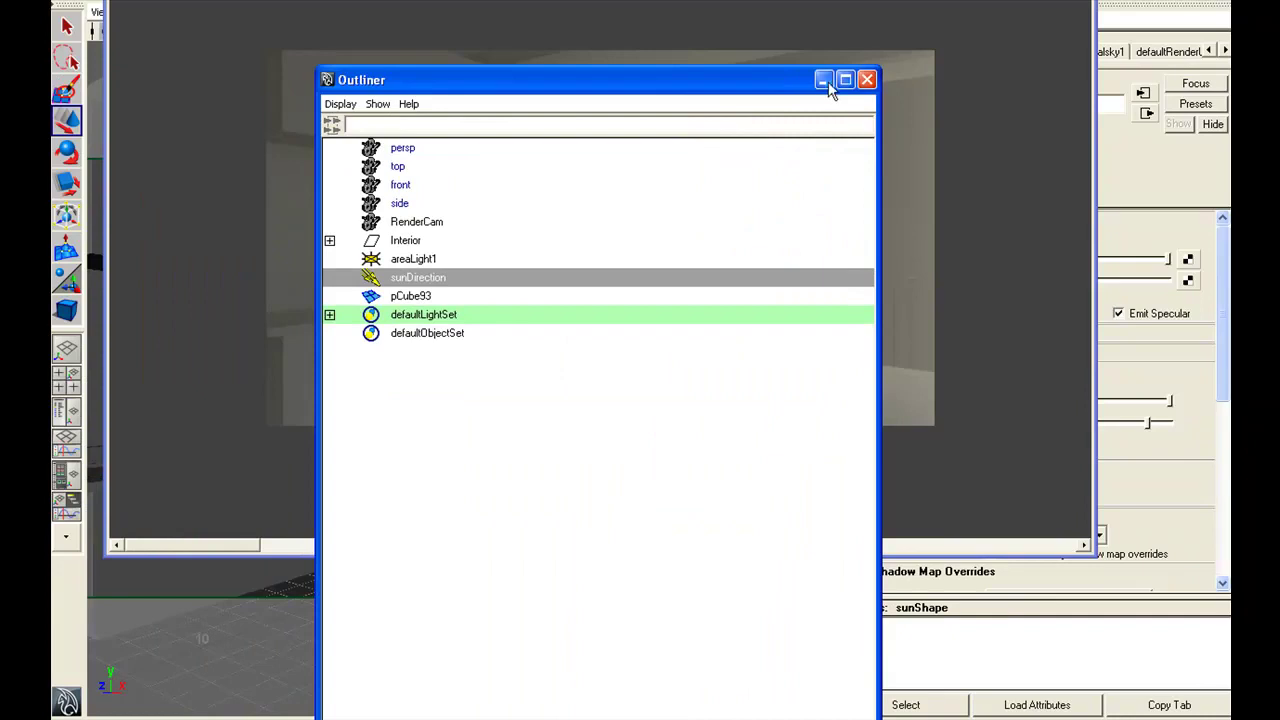
click(824, 84)
Link the sunShape directional light from the Hypershade to lights[0] of parti_volume1
drag(952, 0, 741, 101)
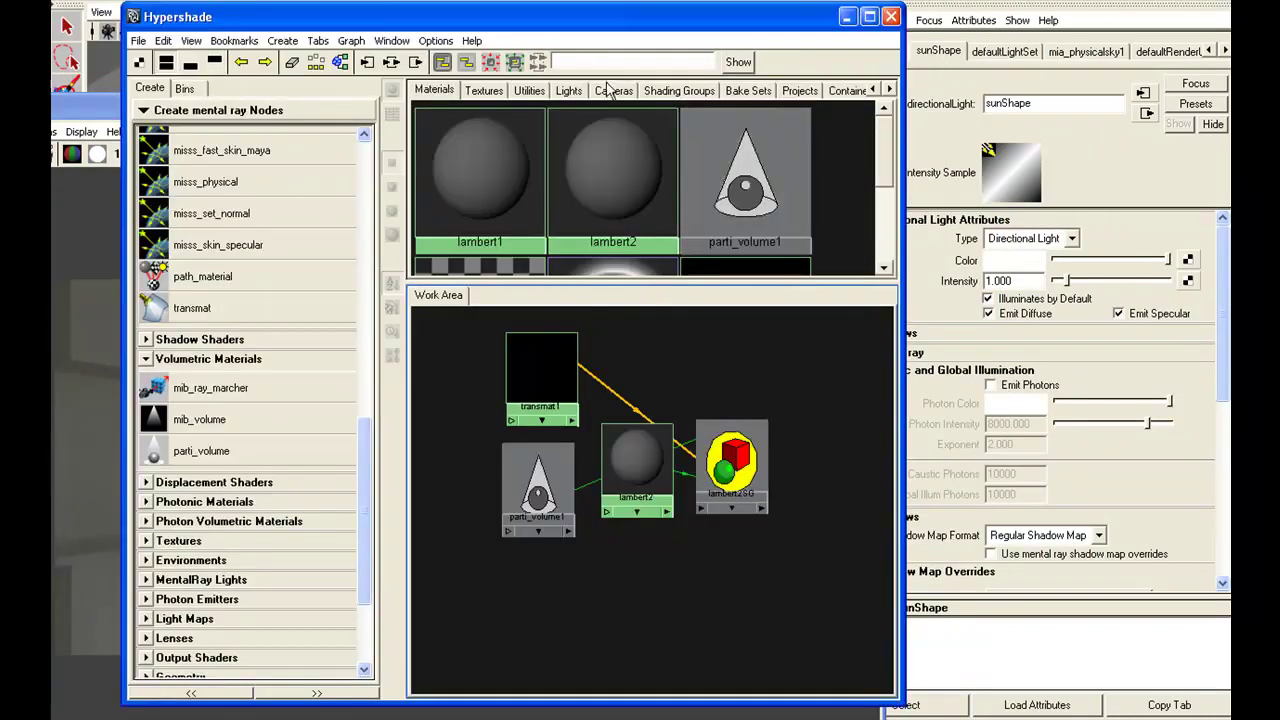
click(568, 90)
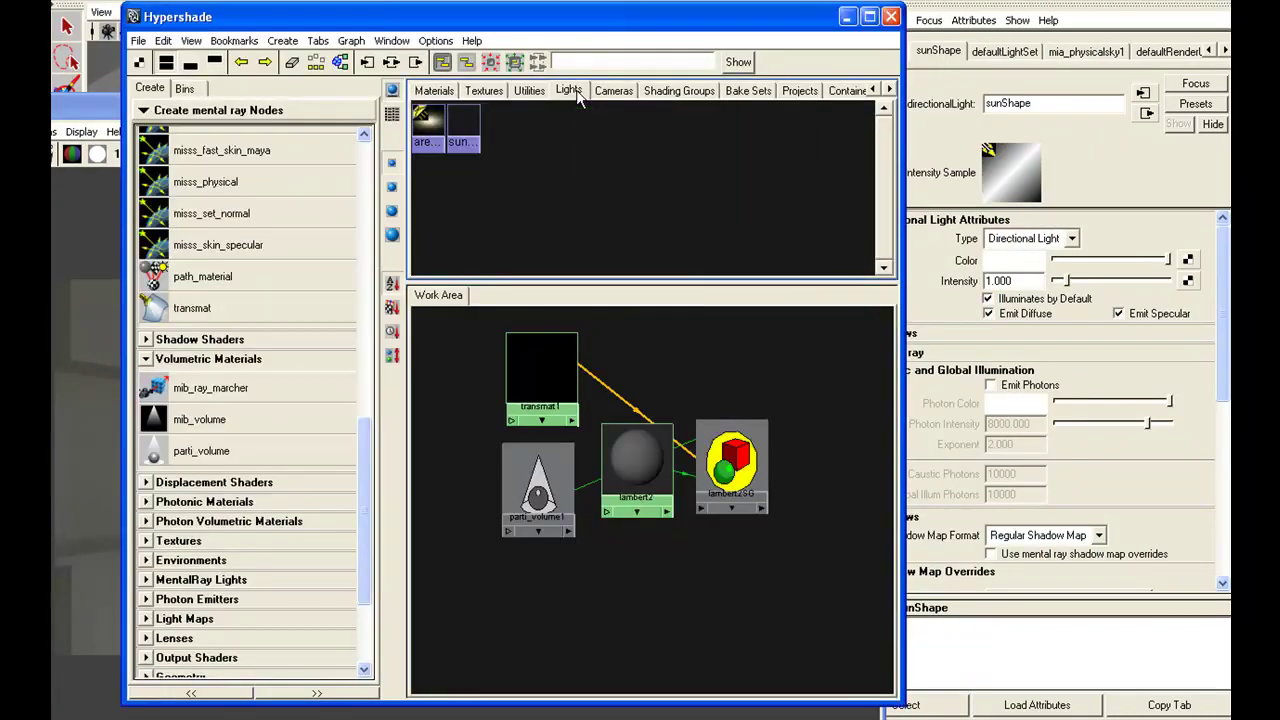
drag(737, 33, 553, 0)
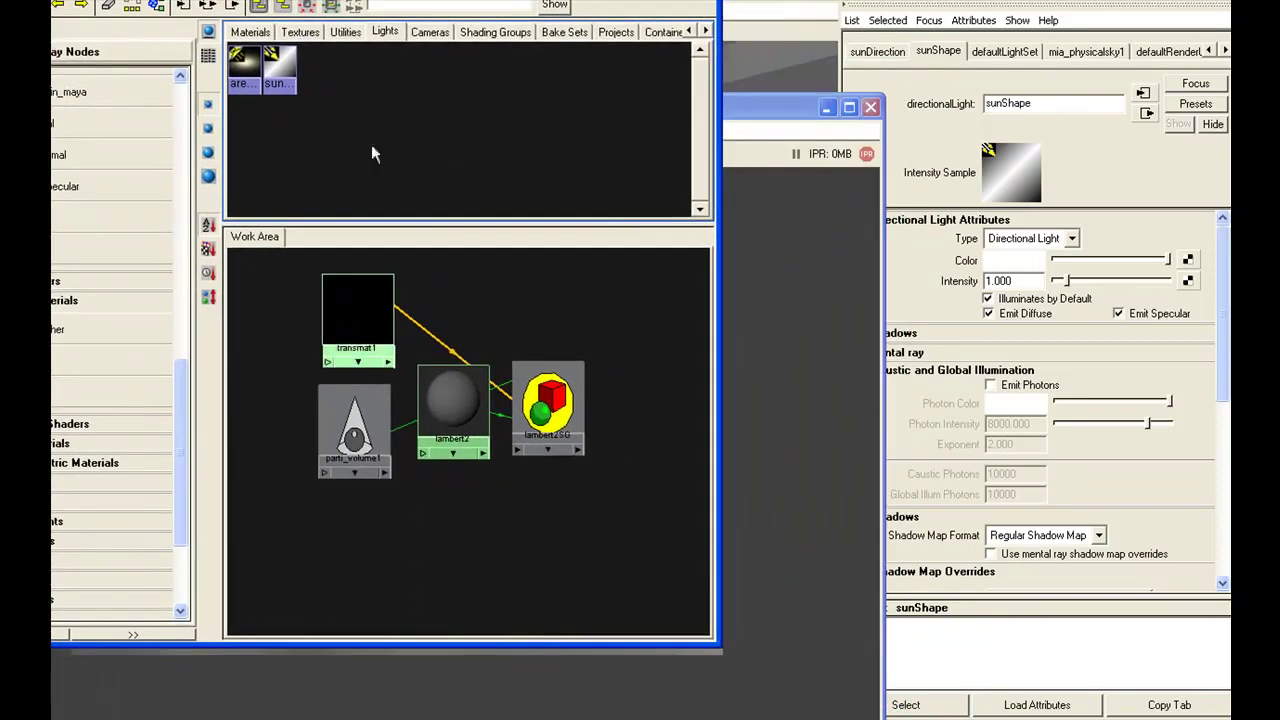
click(358, 420)
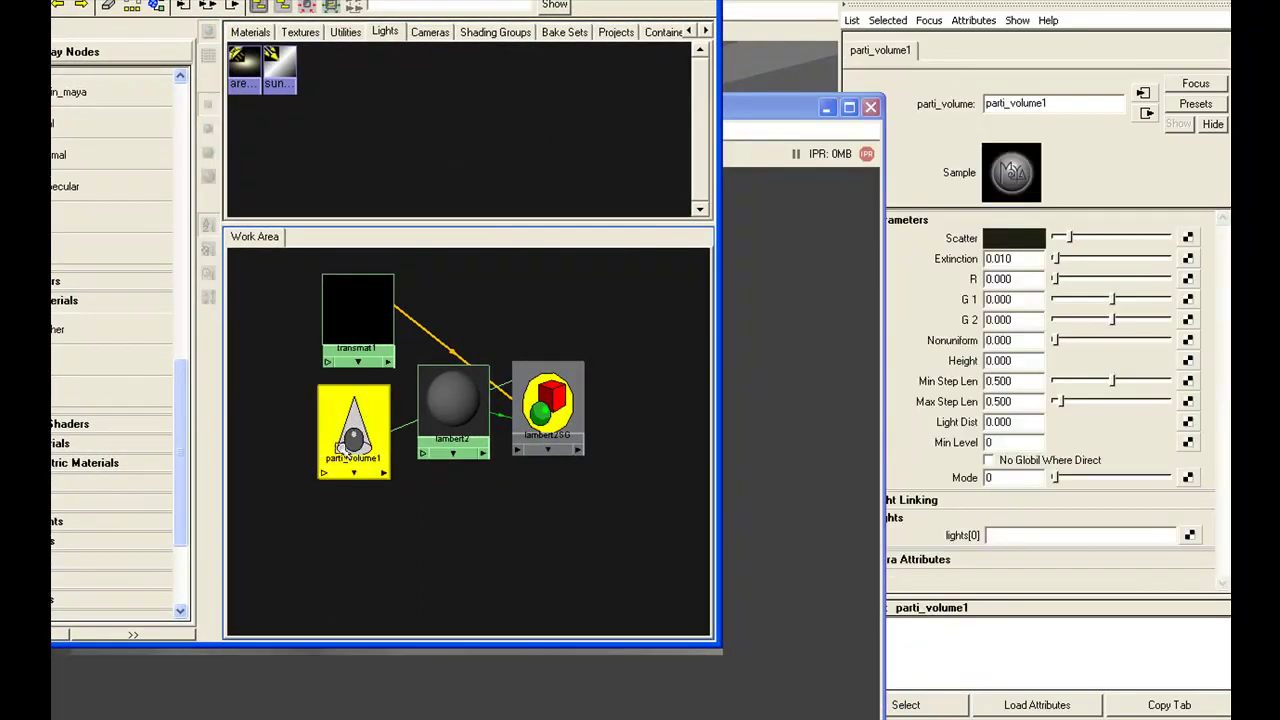
drag(785, 116, 699, 122)
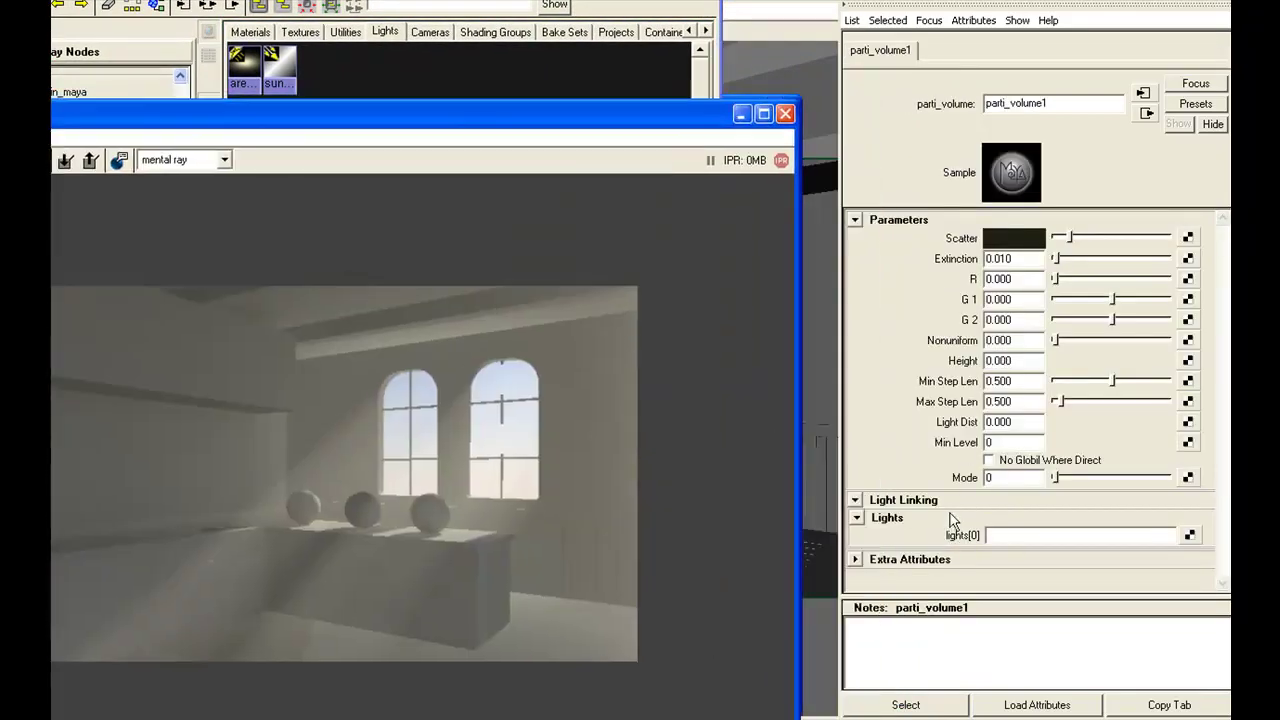
click(646, 33)
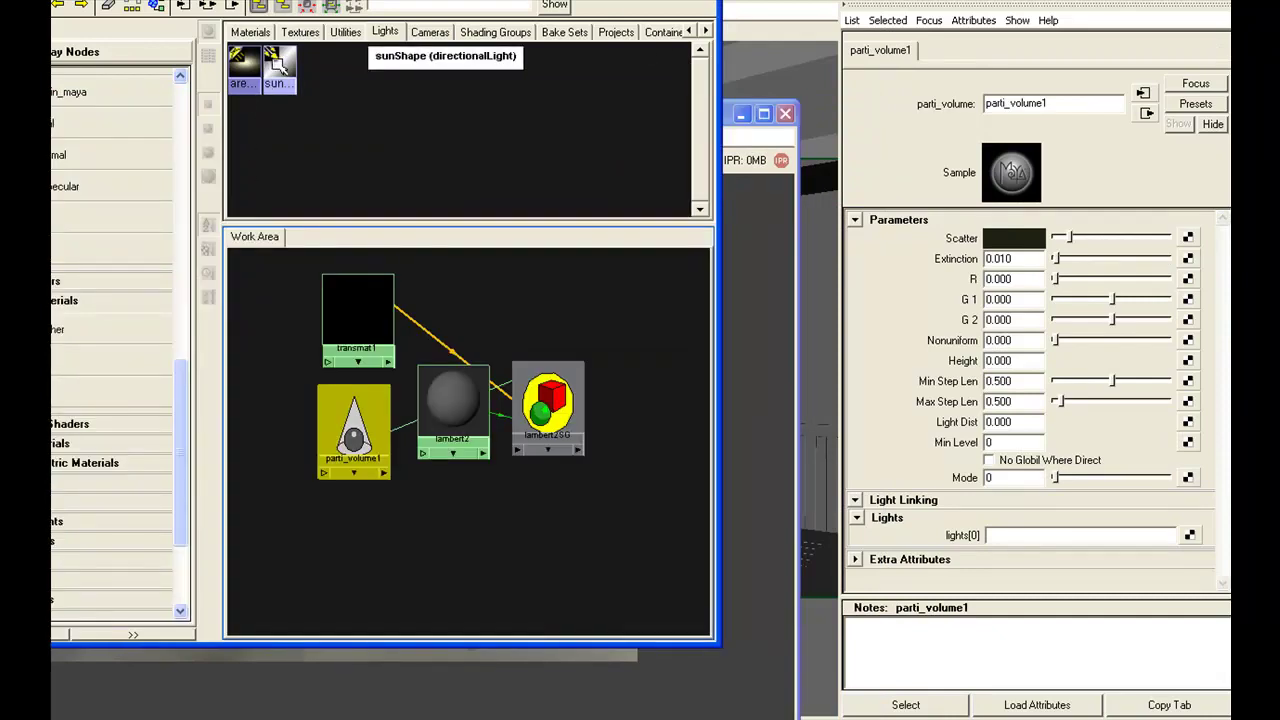
middle_drag(278, 66, 962, 535)
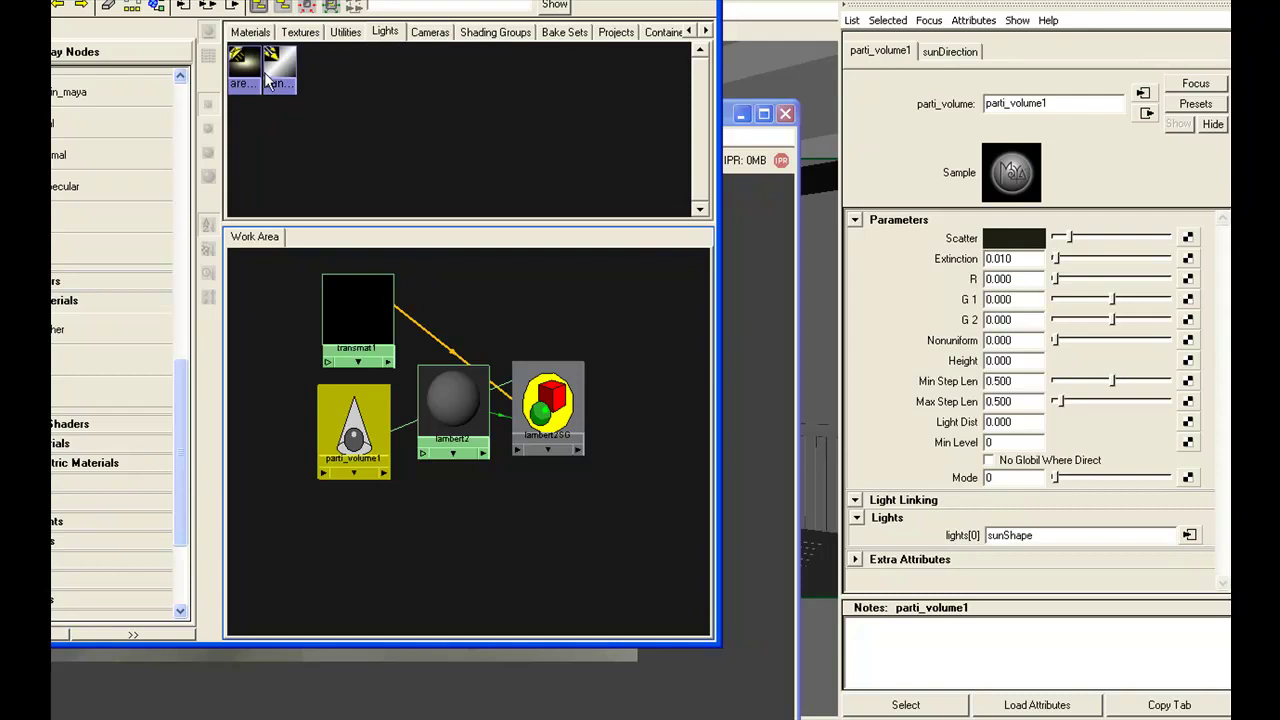
click(758, 30)
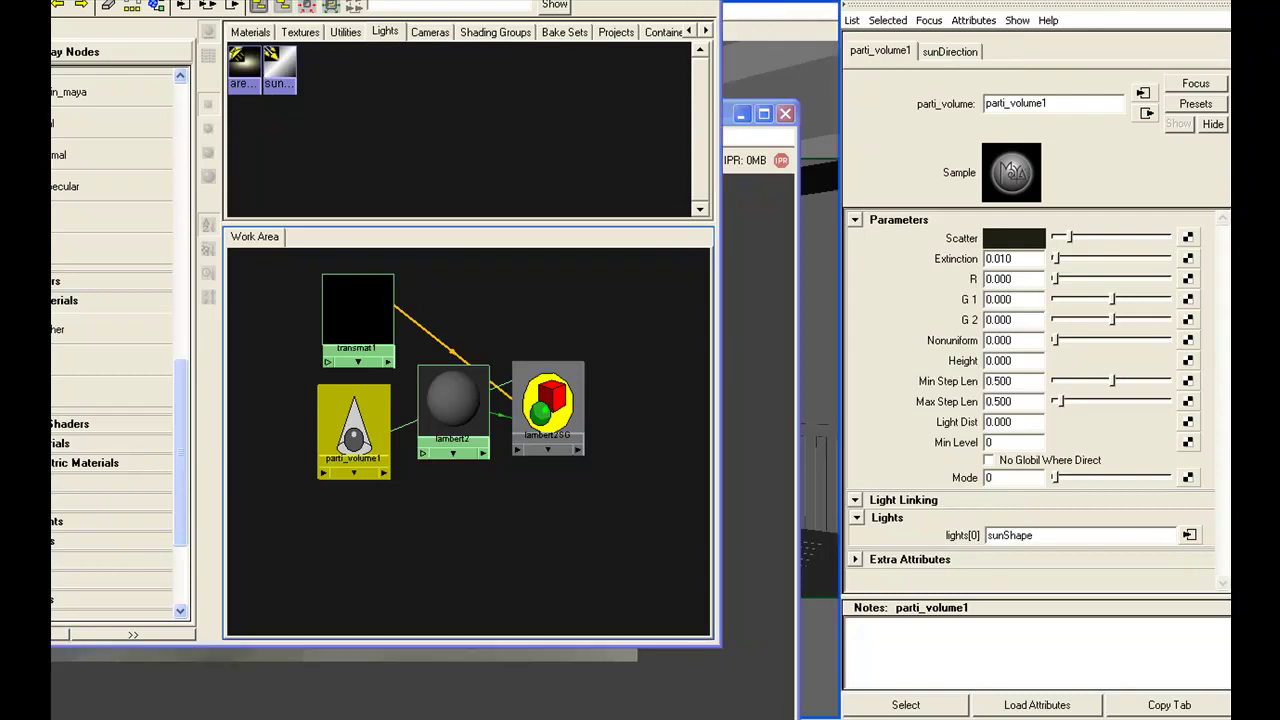
click(664, 0)
drag(491, 116, 805, 0)
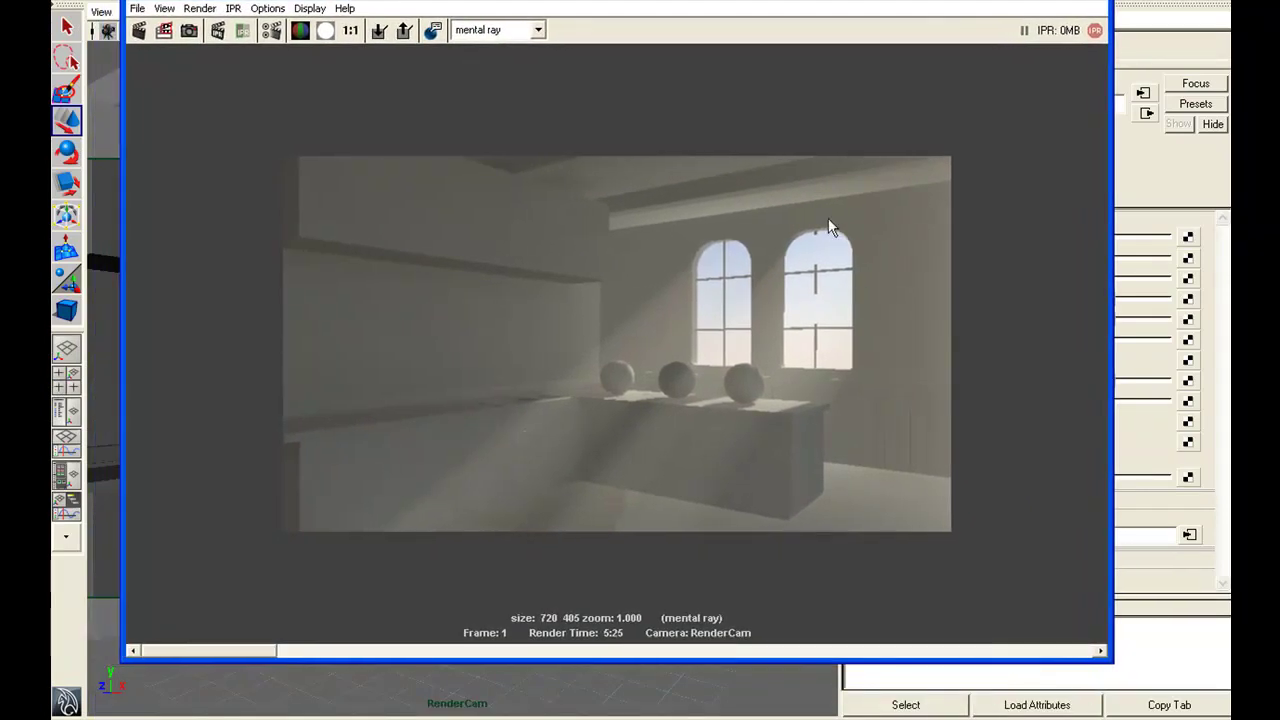
drag(932, 2, 974, 0)
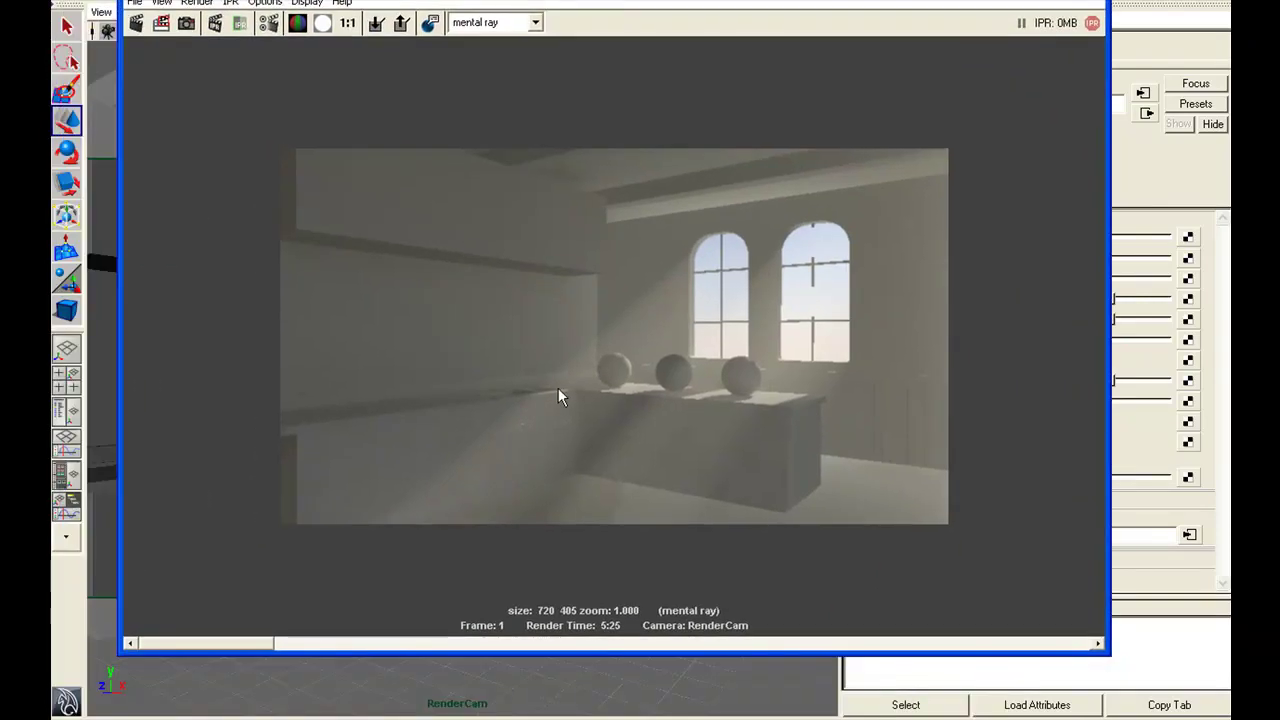
drag(606, 0, 614, 0)
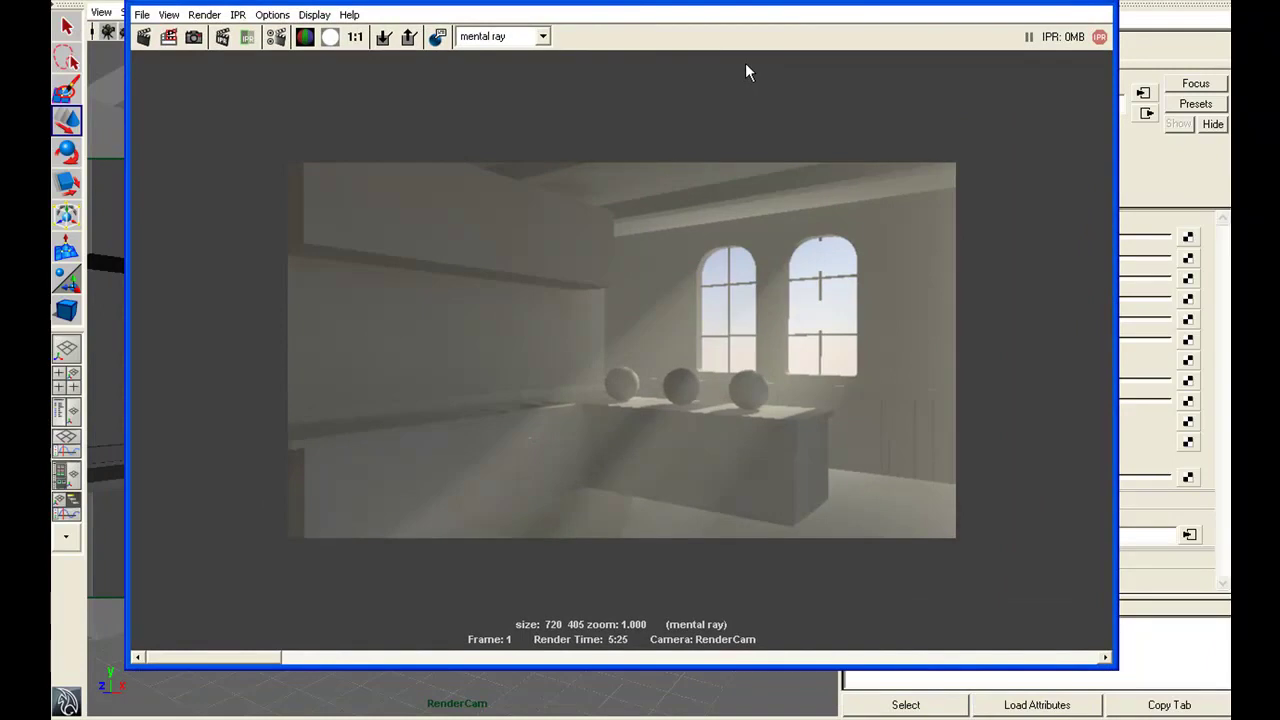
Find the mia_exposure_simple1 node among the Hypershade utilities and lower its Gamma to darken the render
key(alt+Tab)
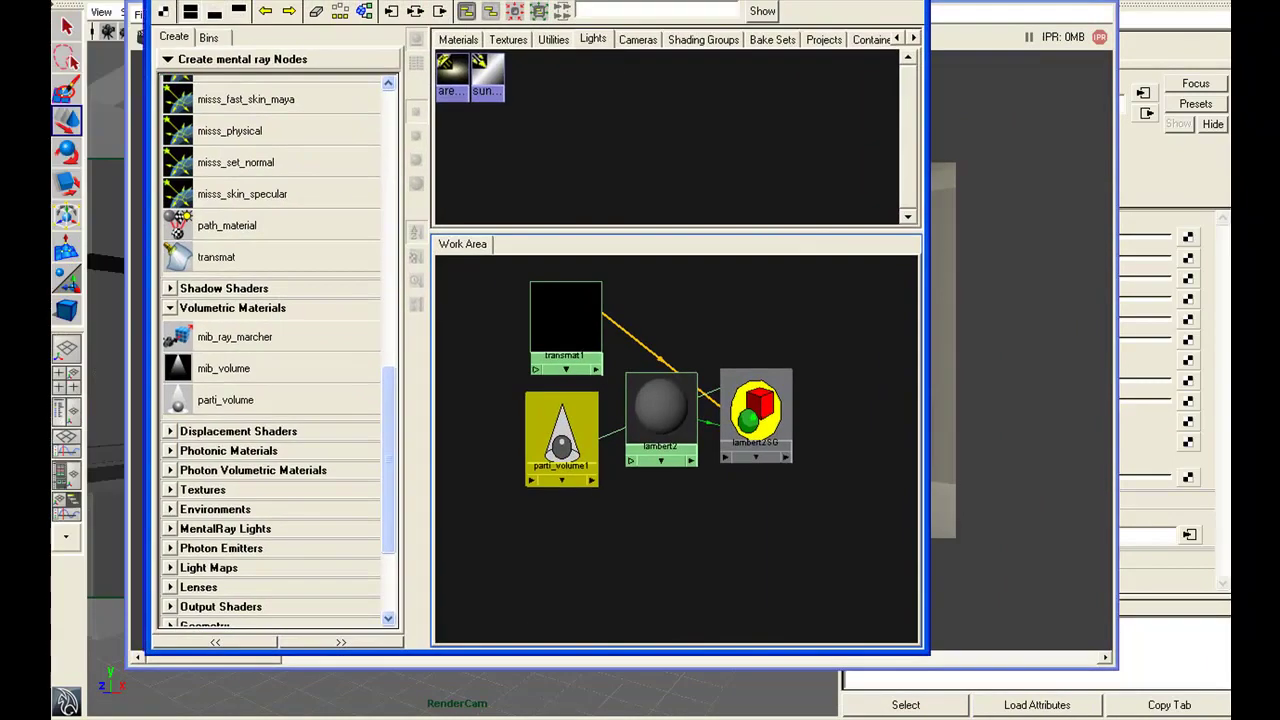
click(512, 40)
click(458, 40)
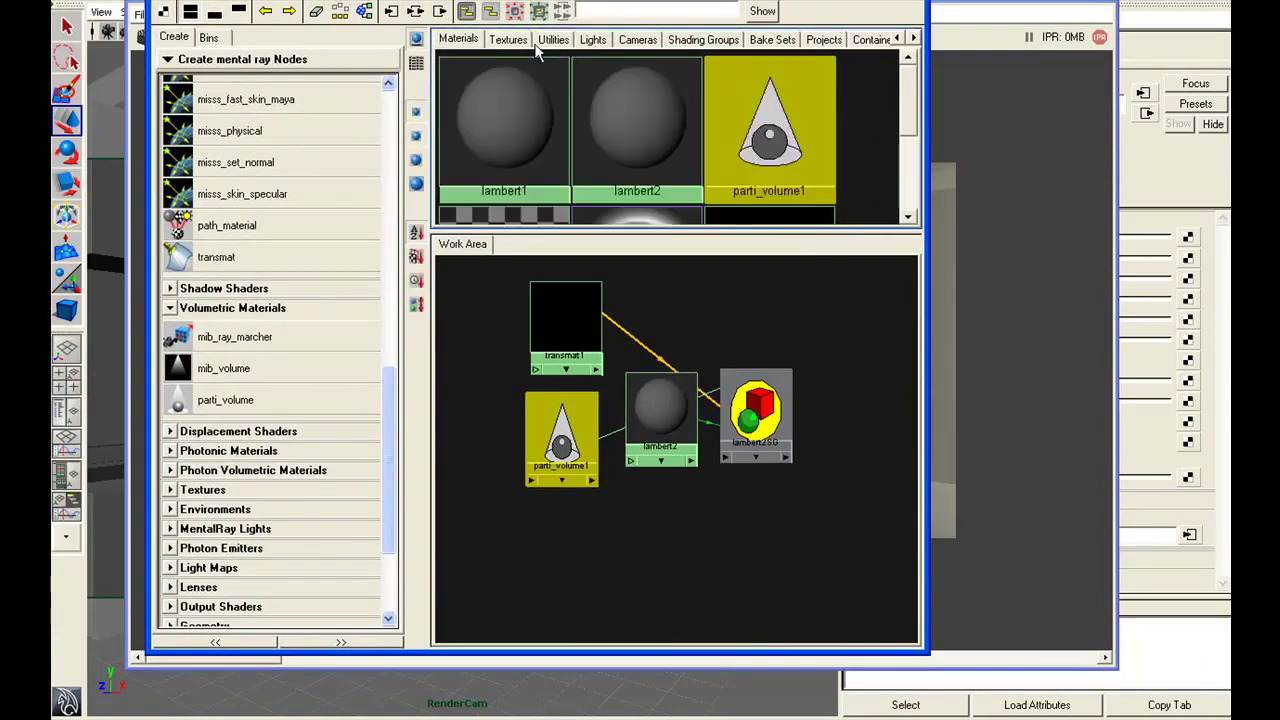
click(553, 39)
click(540, 95)
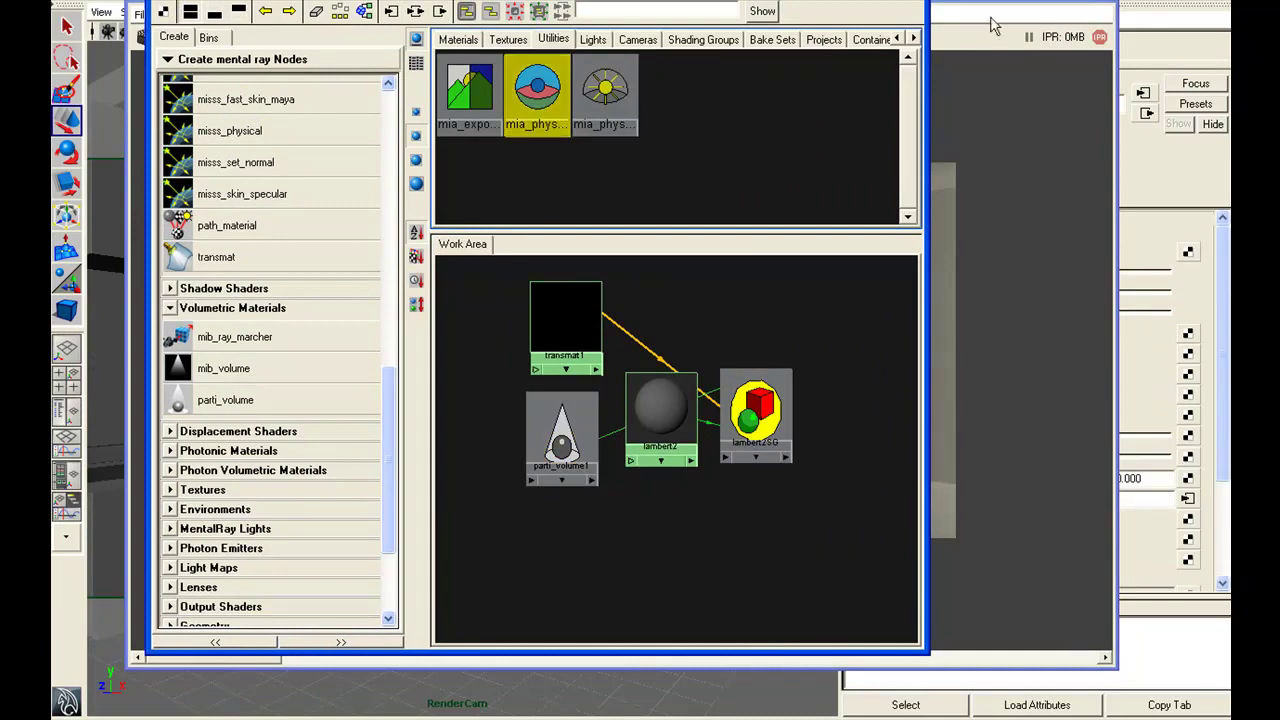
drag(995, 16, 253, 213)
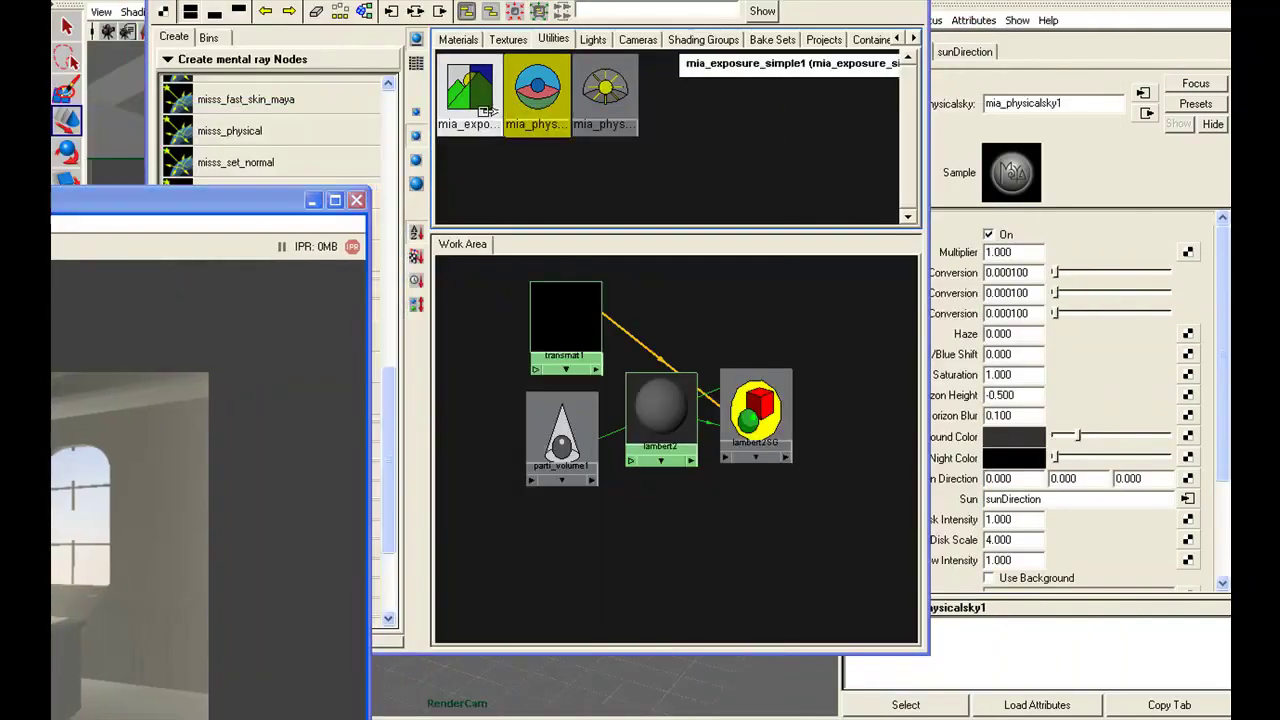
click(470, 90)
drag(560, 1, 342, 5)
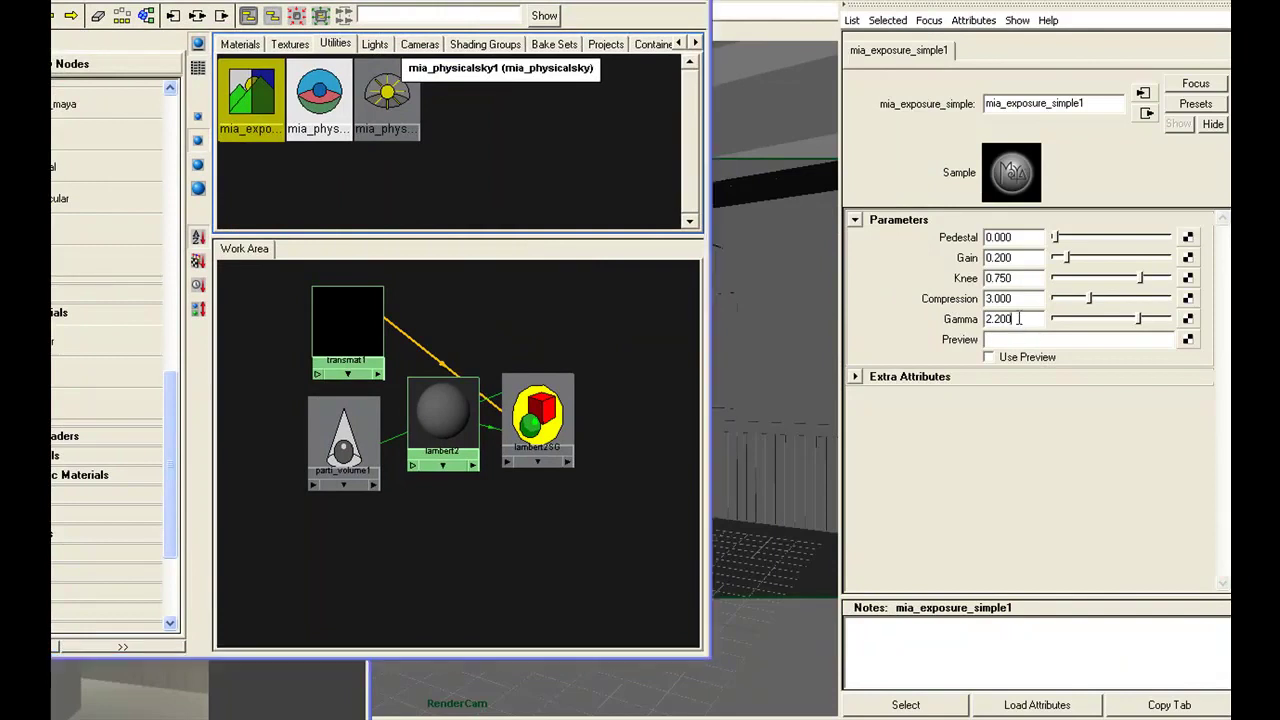
drag(1036, 316, 950, 310)
text(1.05)
key(Return)
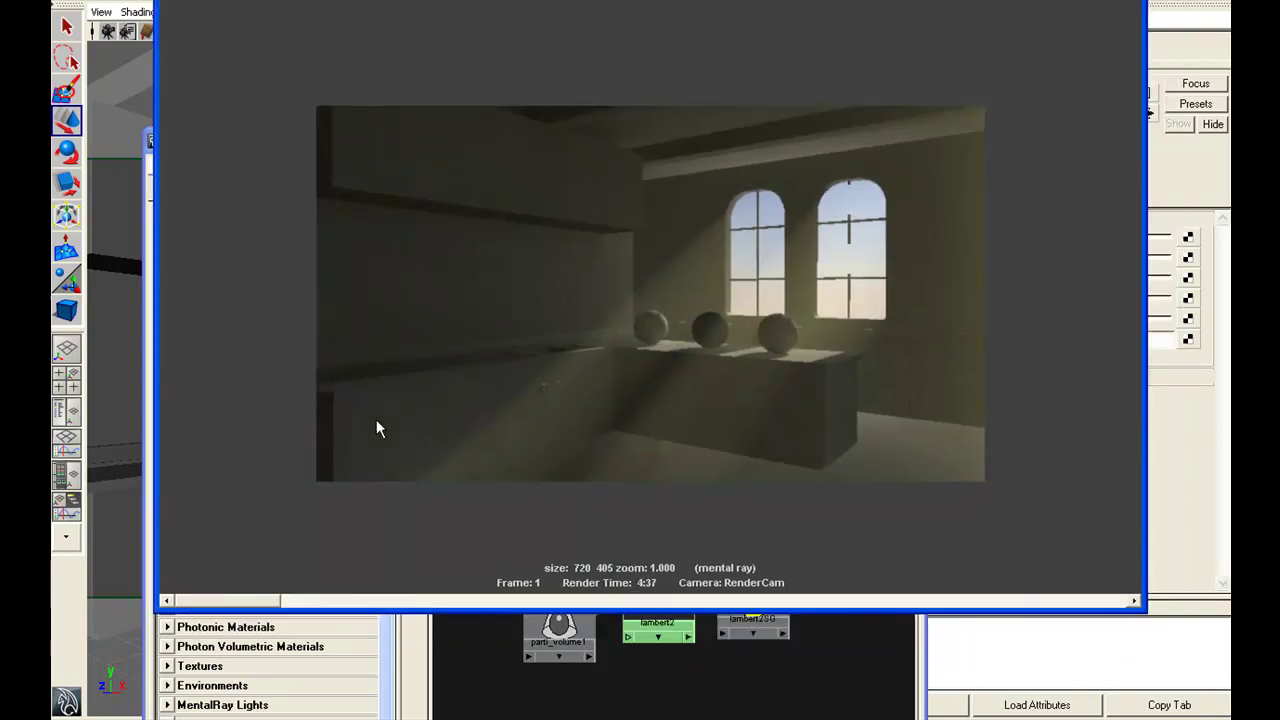
mouse_move(260, 600)
mouse_down()
mouse_move(477, 602)
mouse_move(271, 602)
mouse_up()
drag(560, 0, 594, 0)
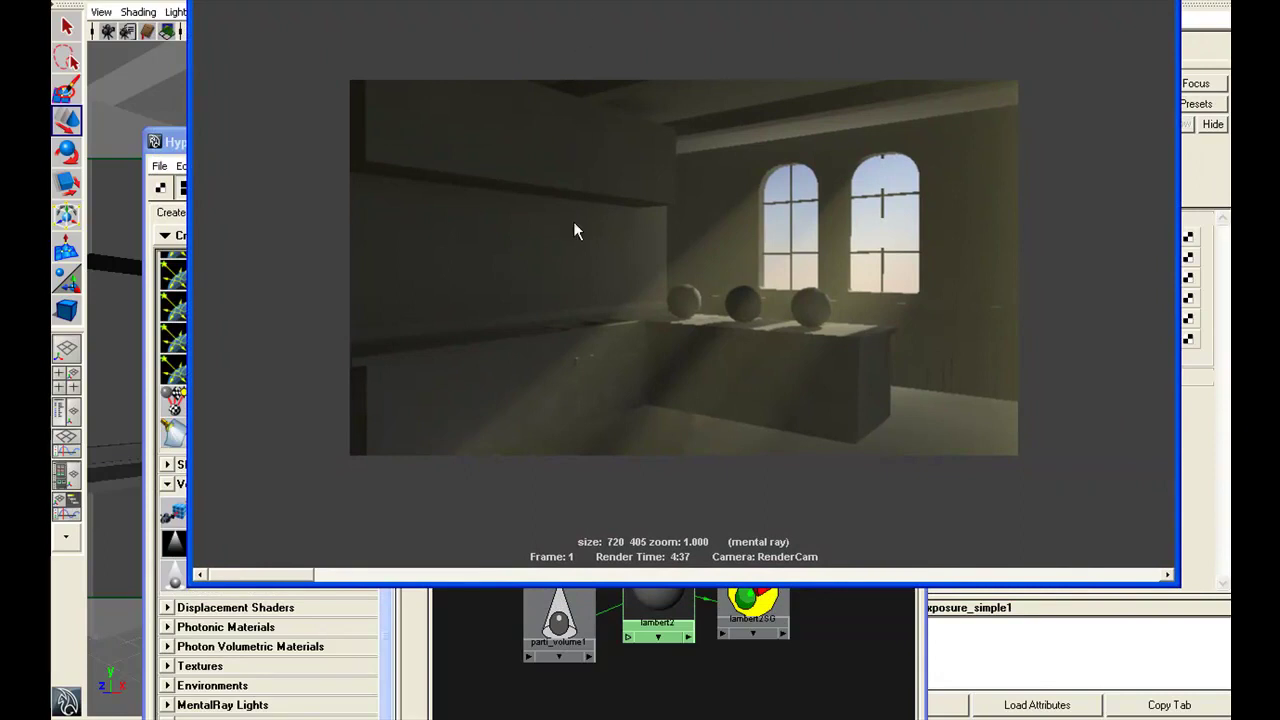
mouse_move(300, 578)
mouse_down()
mouse_move(365, 578)
mouse_move(313, 578)
mouse_up()
drag(815, 1, 733, 0)
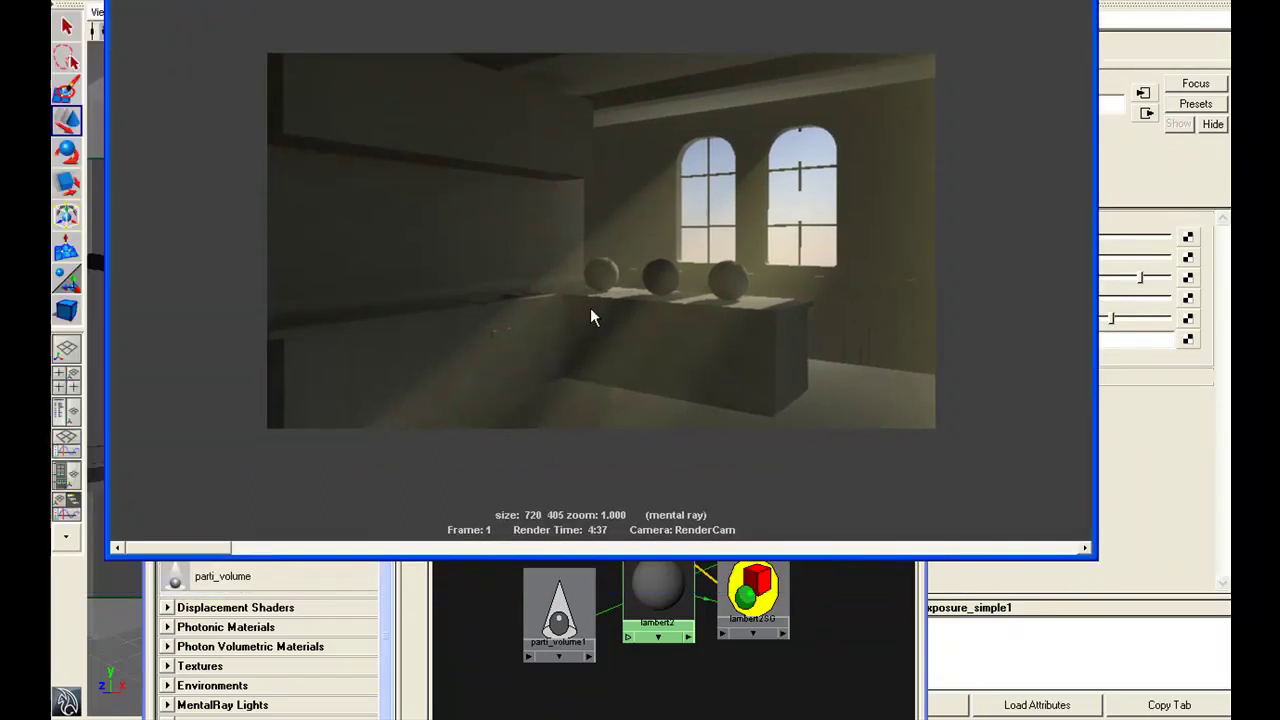